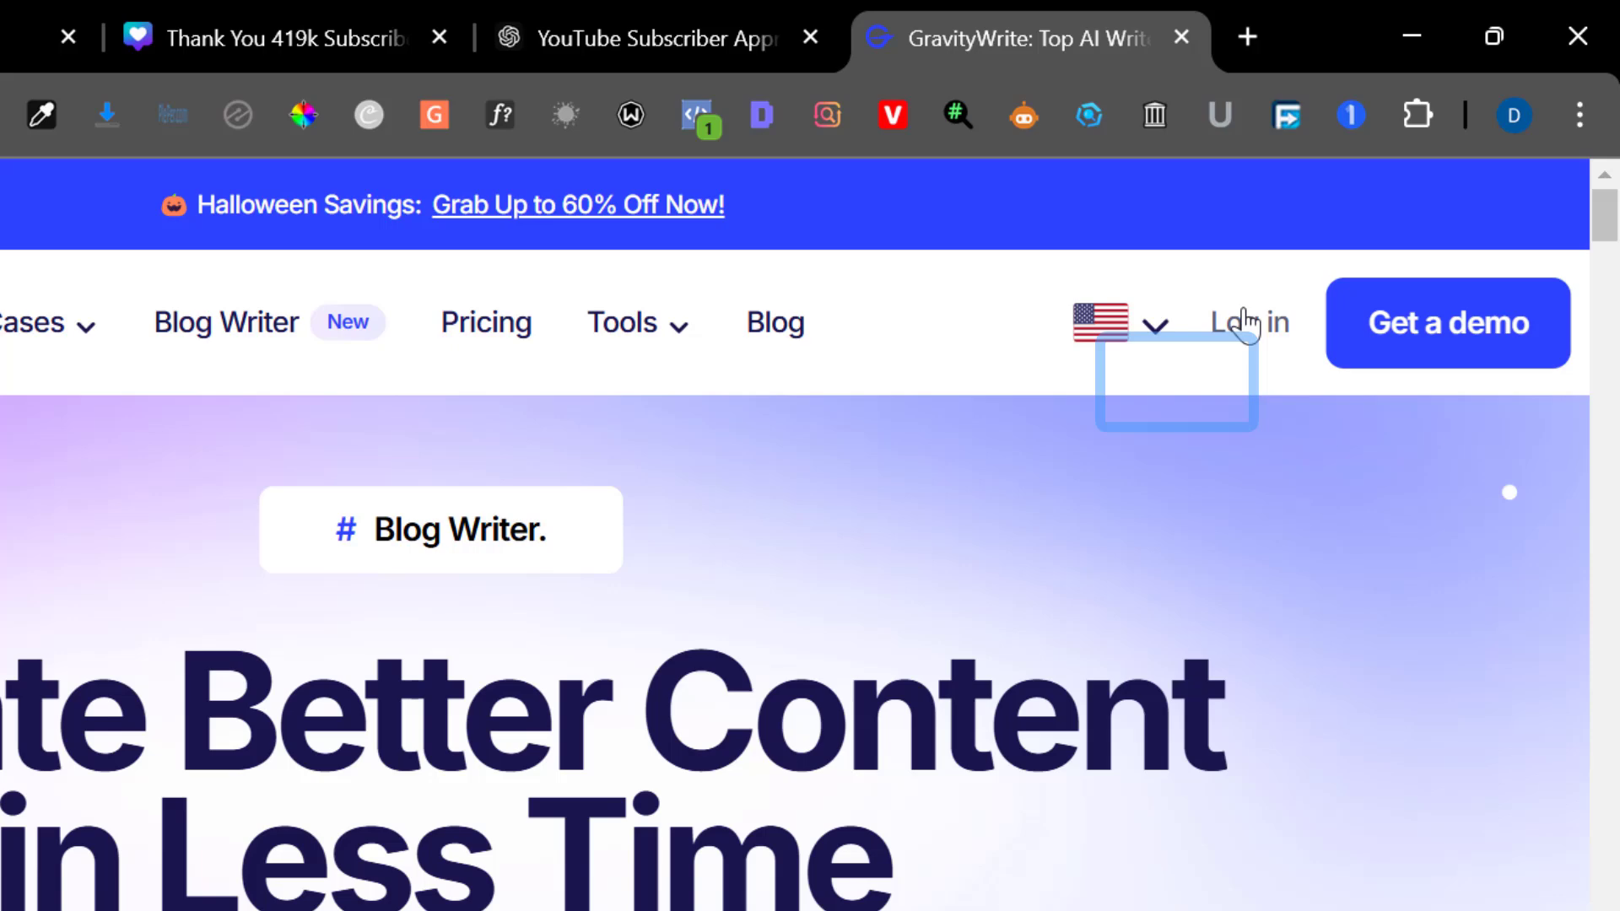
Log in to GravityWrite and open the Resume Writer tool under Personal Tools
left_click(1177, 384)
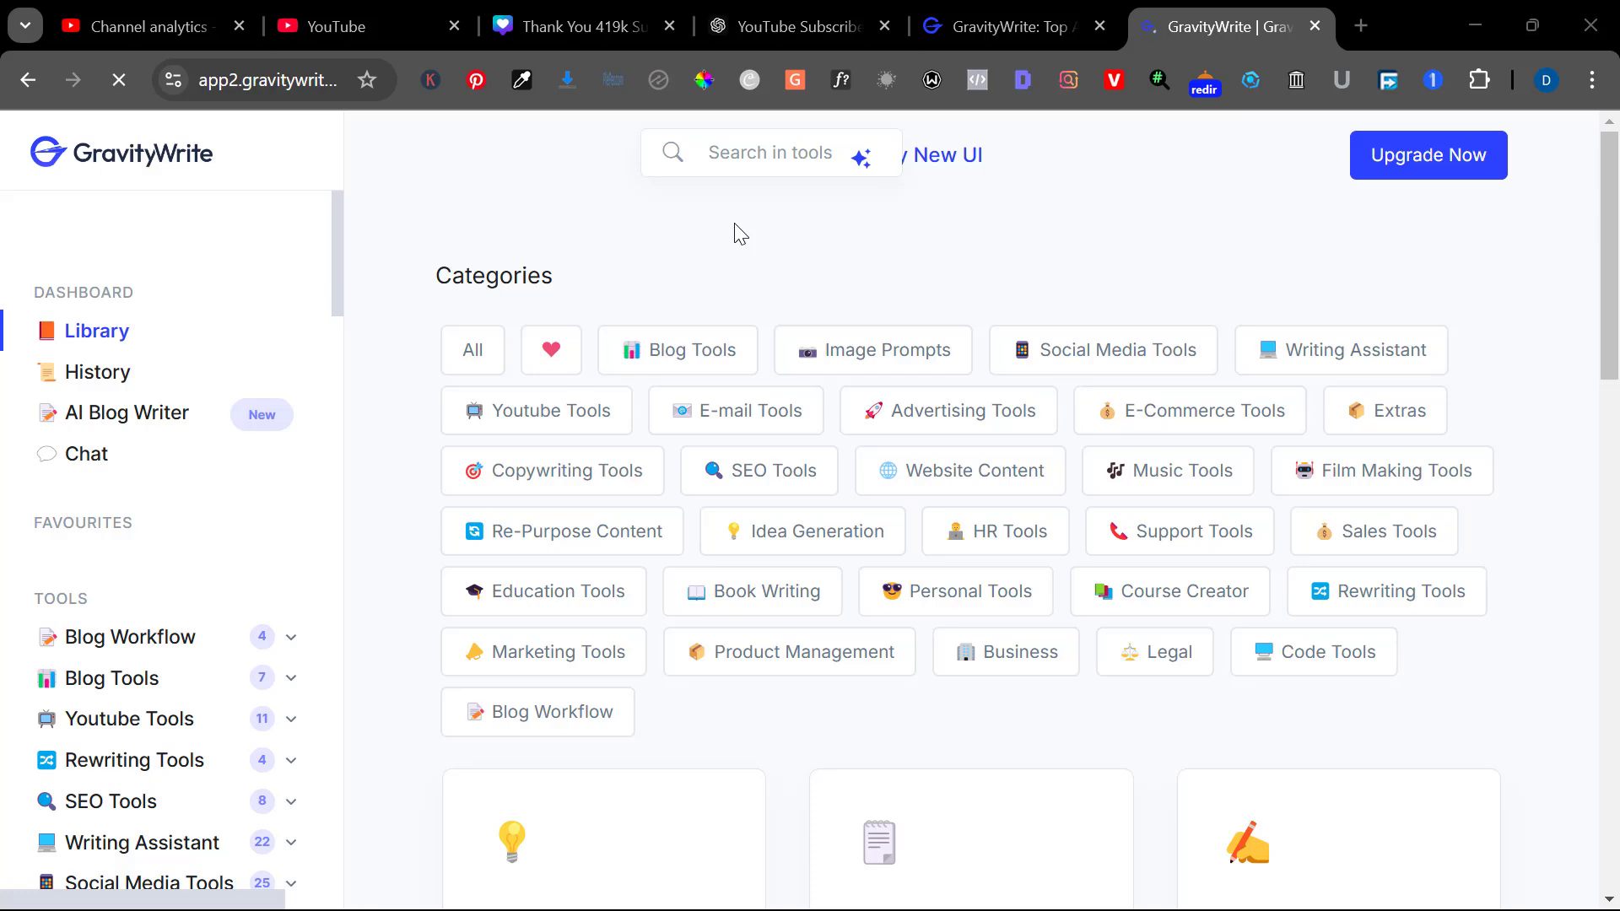
scroll(210, 504, "down", 5)
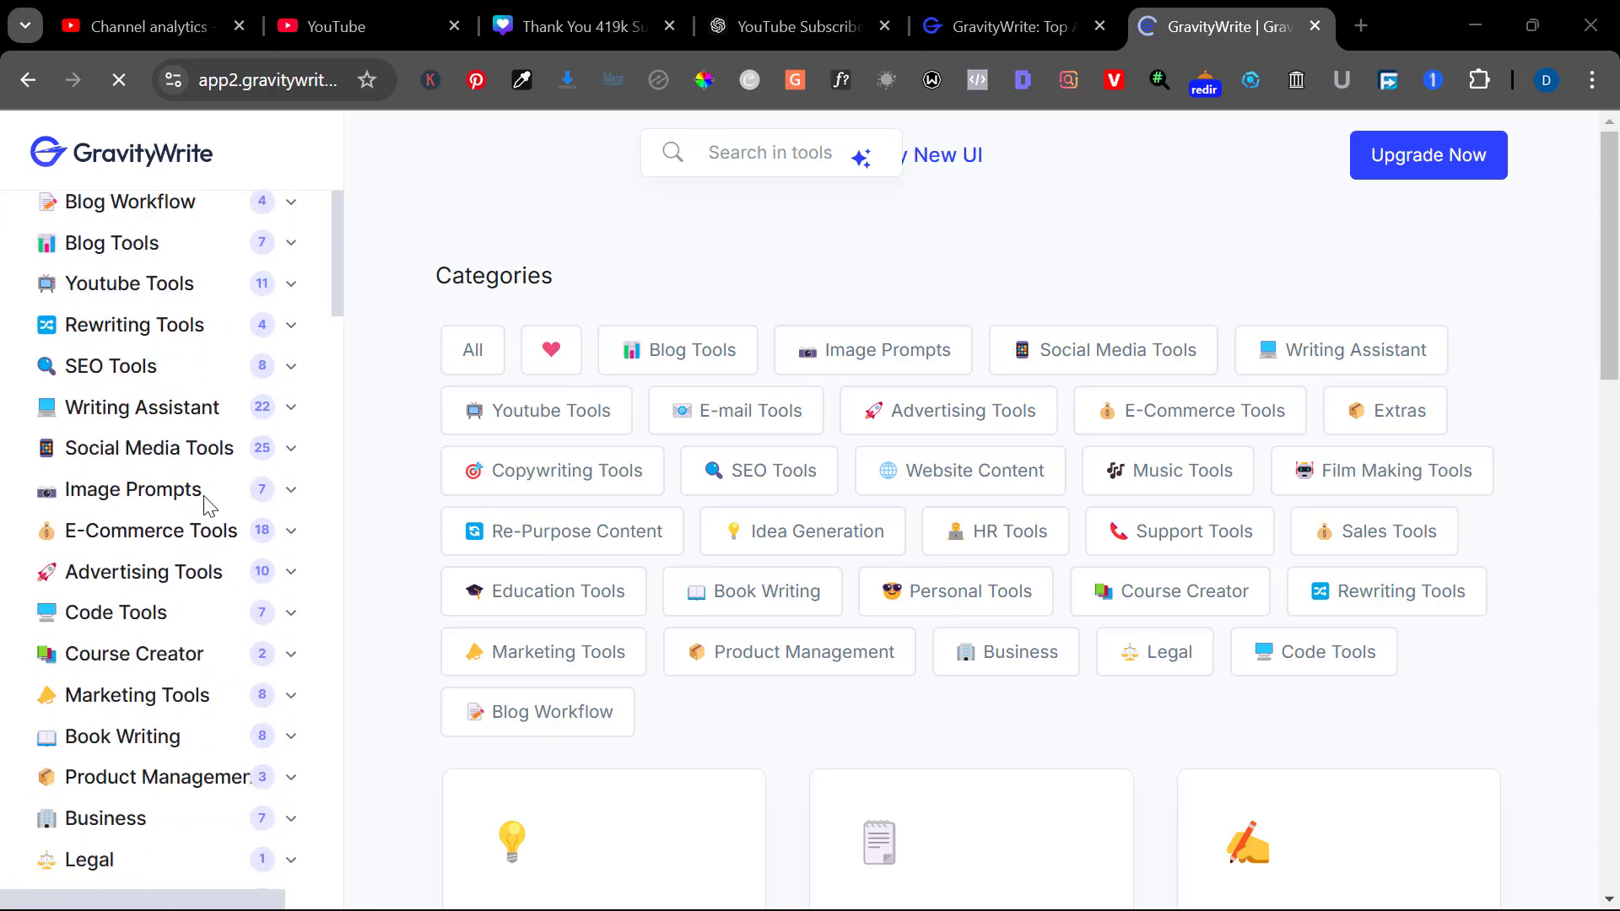
scroll(209, 505, "down", 7)
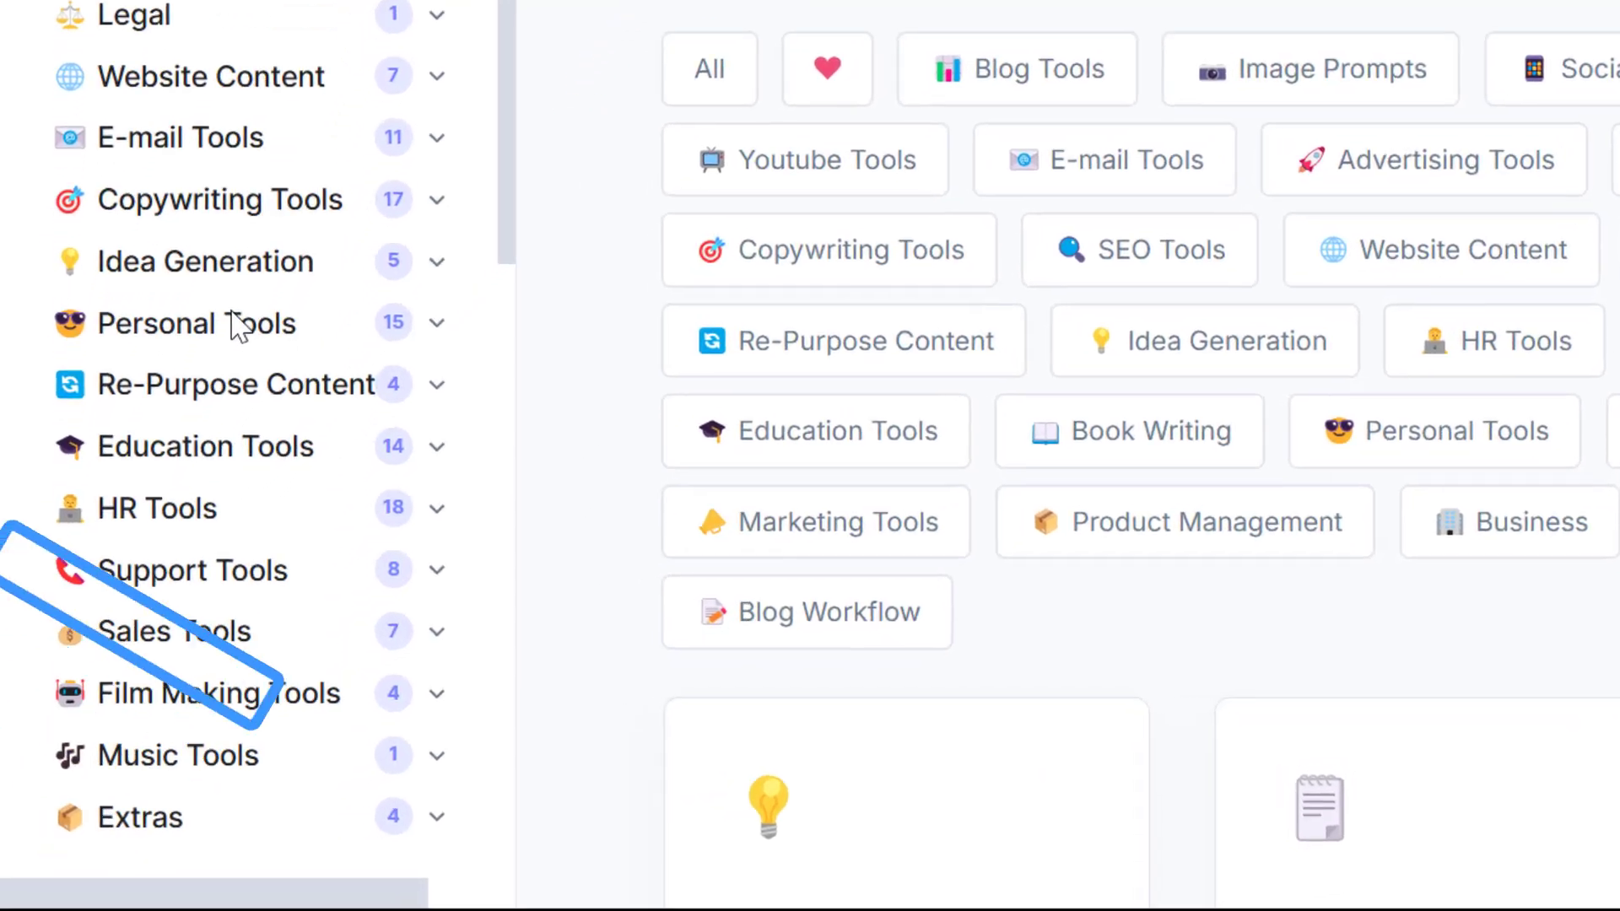
left_click(223, 331)
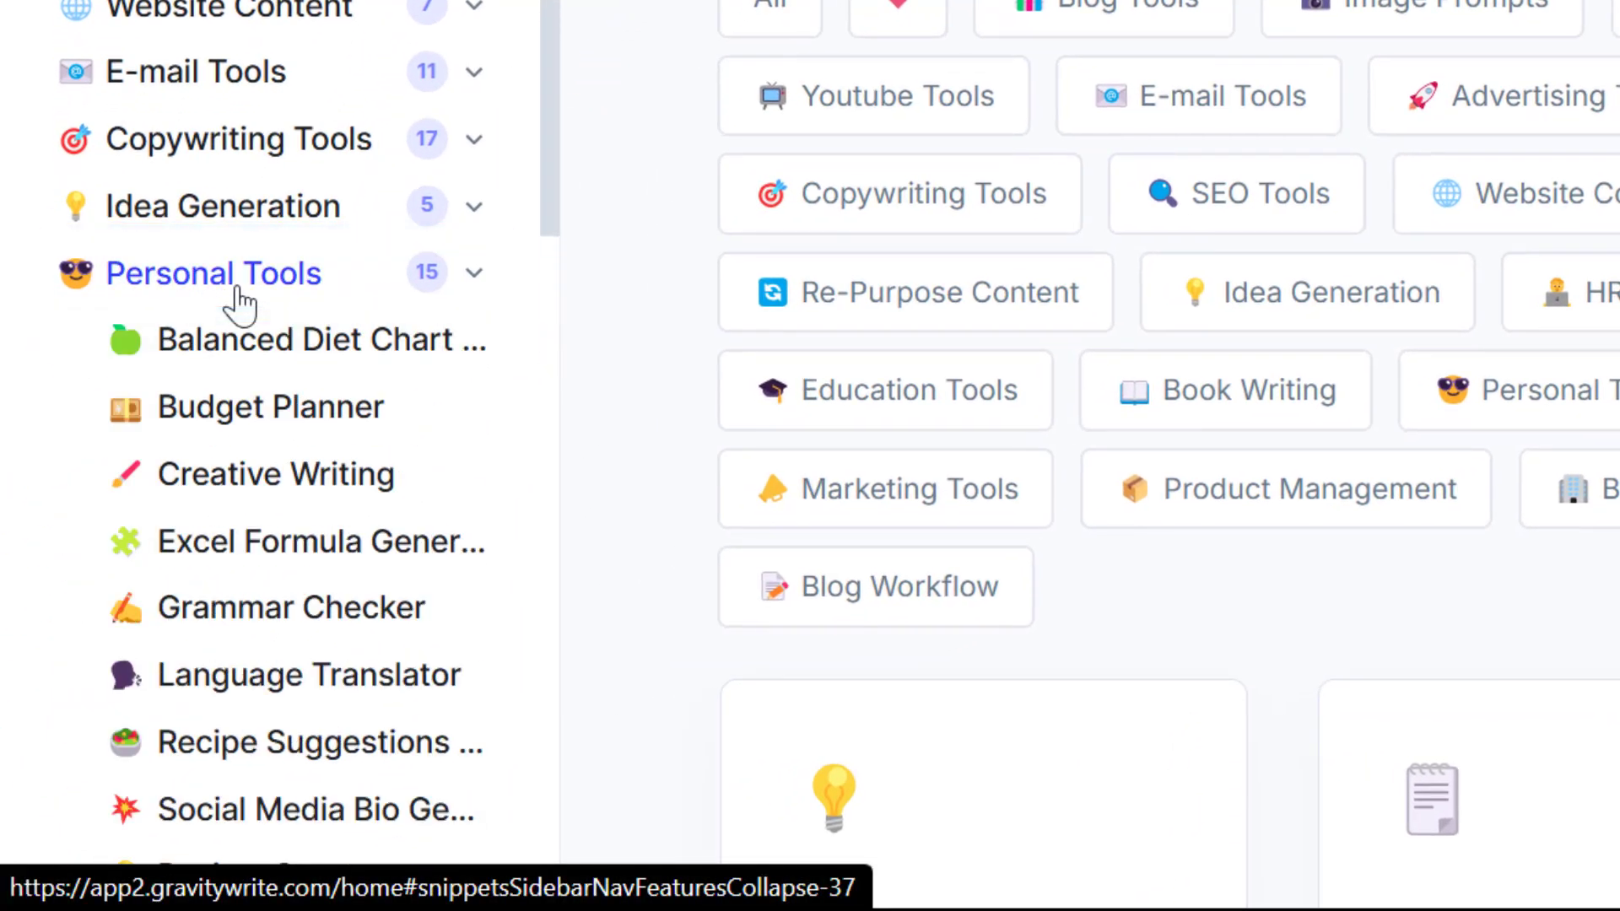
scroll(237, 304, "down", 7)
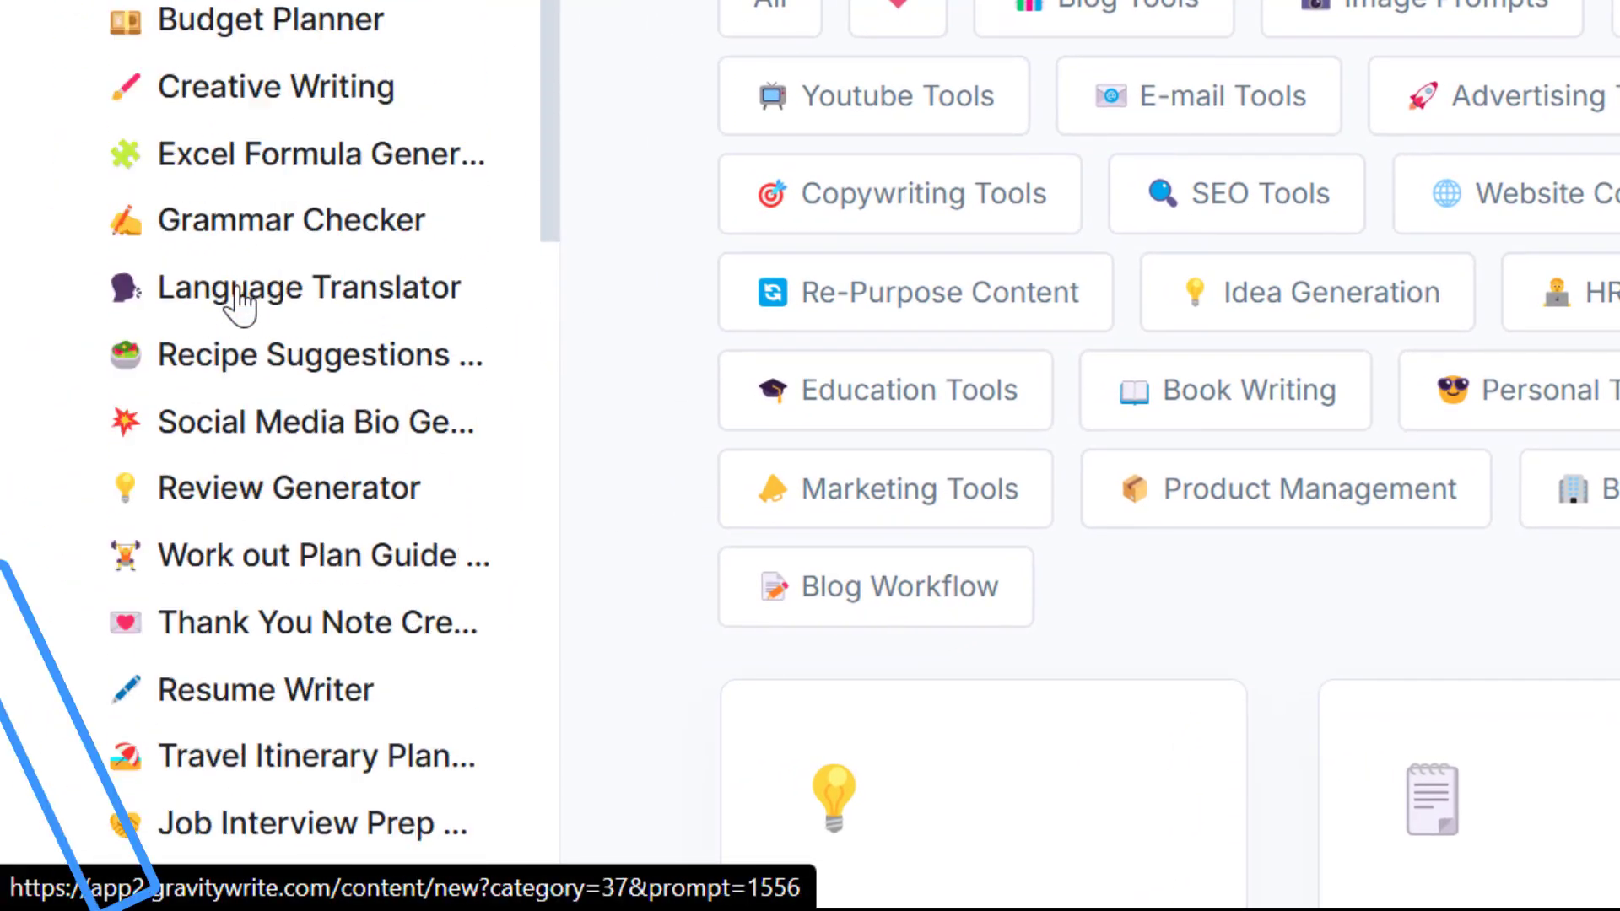
mouse_move(213, 482)
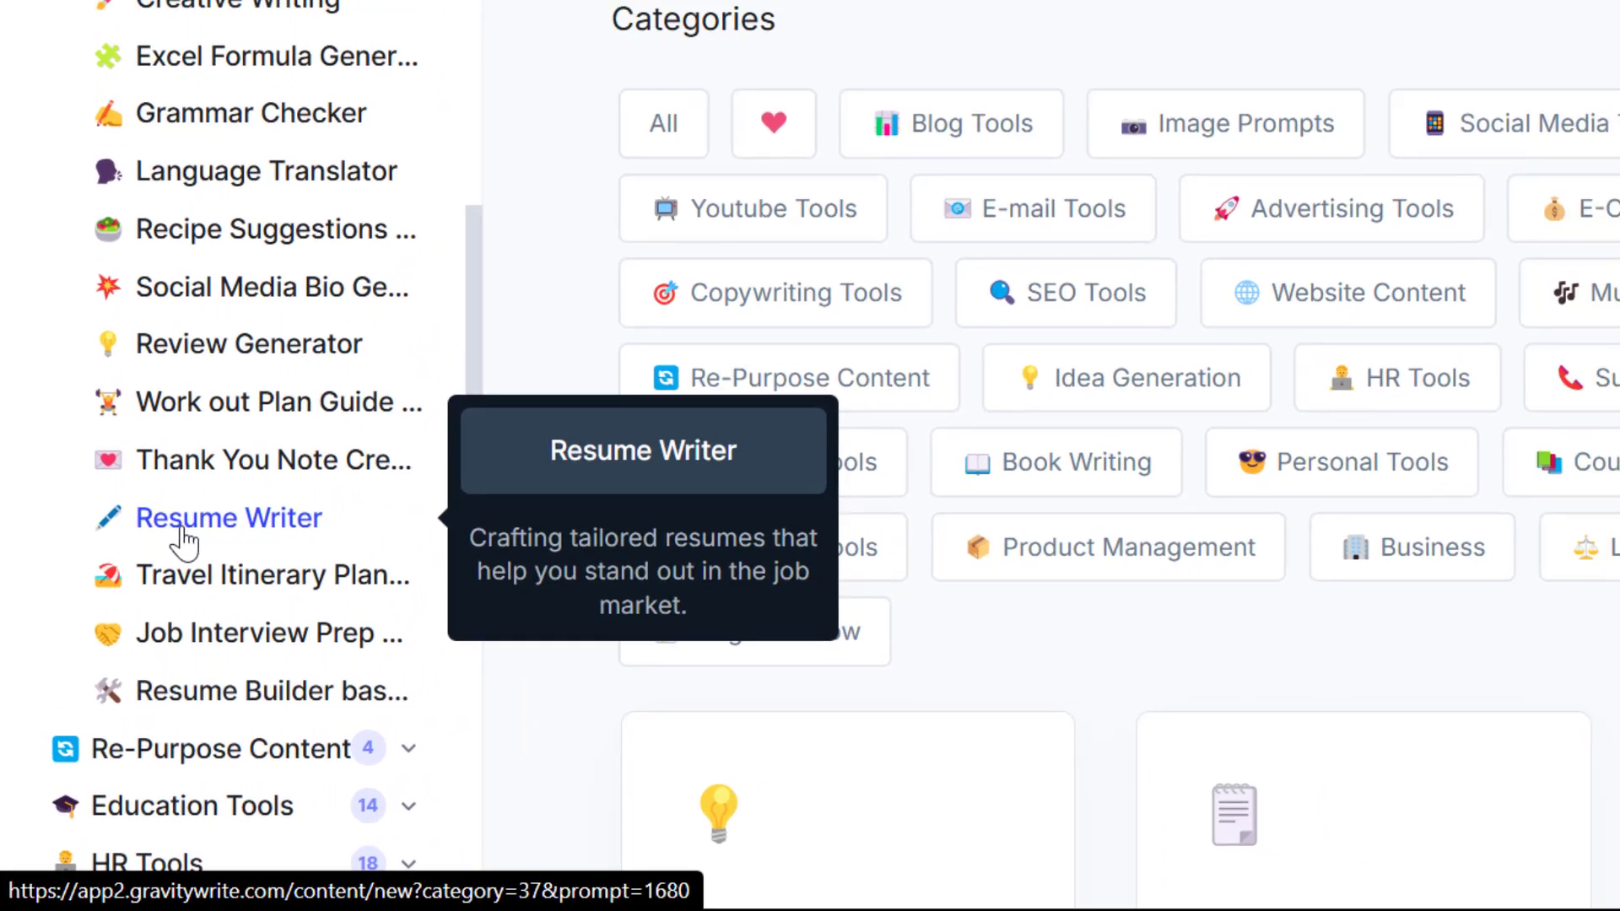
left_click(145, 620)
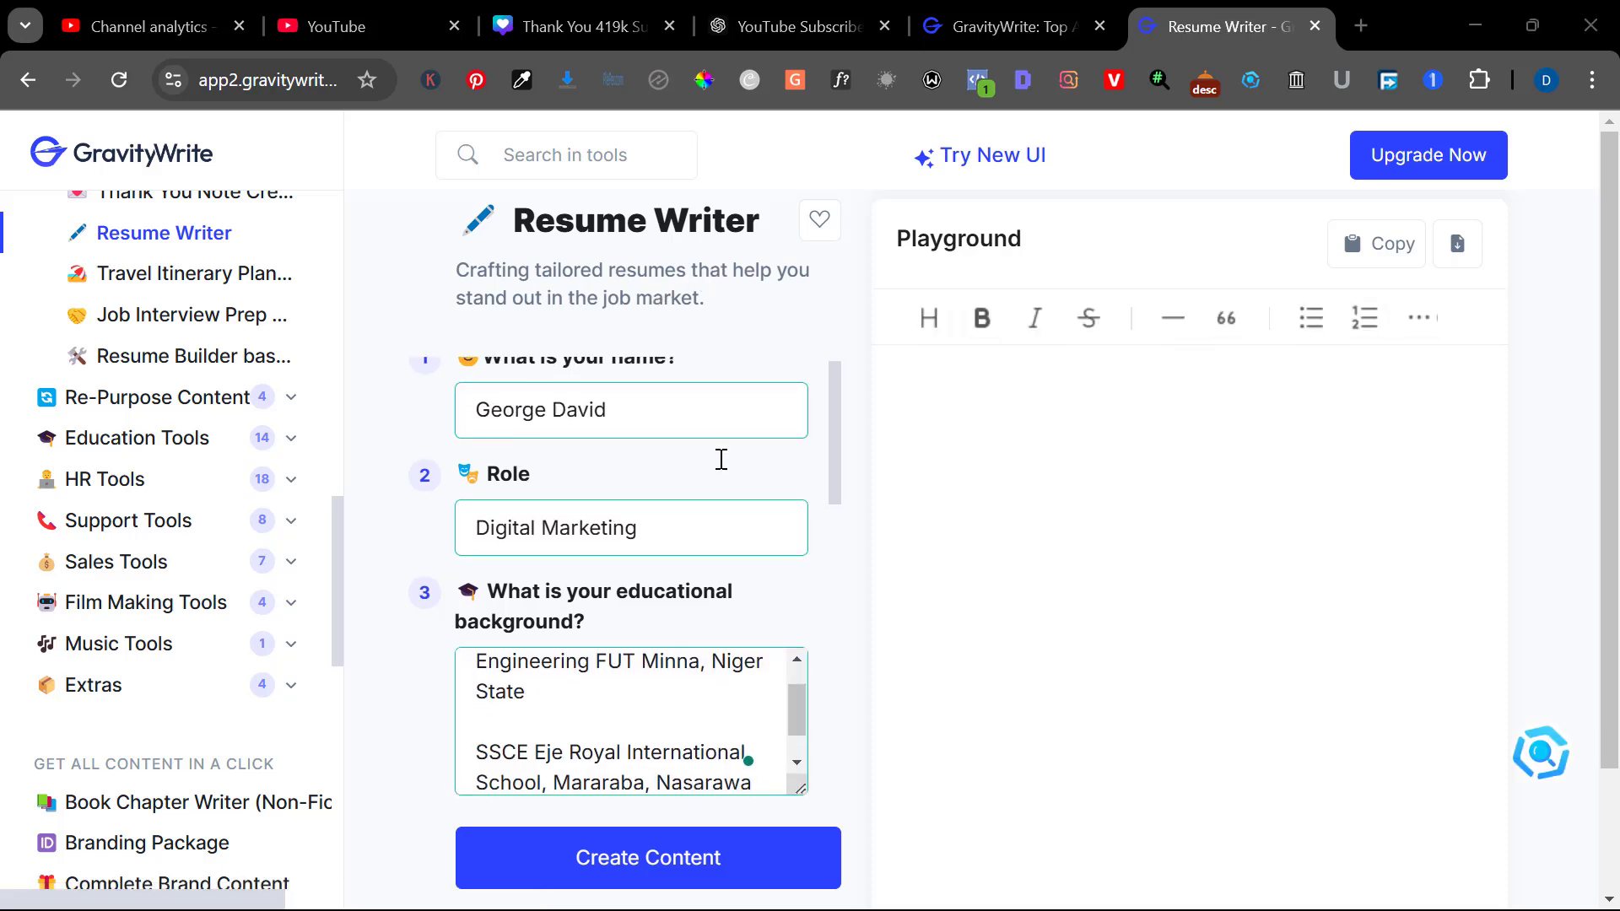
Work down Resume Writer questions 1–8, through experience, skills, projects and the 'Digital Marketing at Coursera' certification
scroll(721, 460, "down", 2)
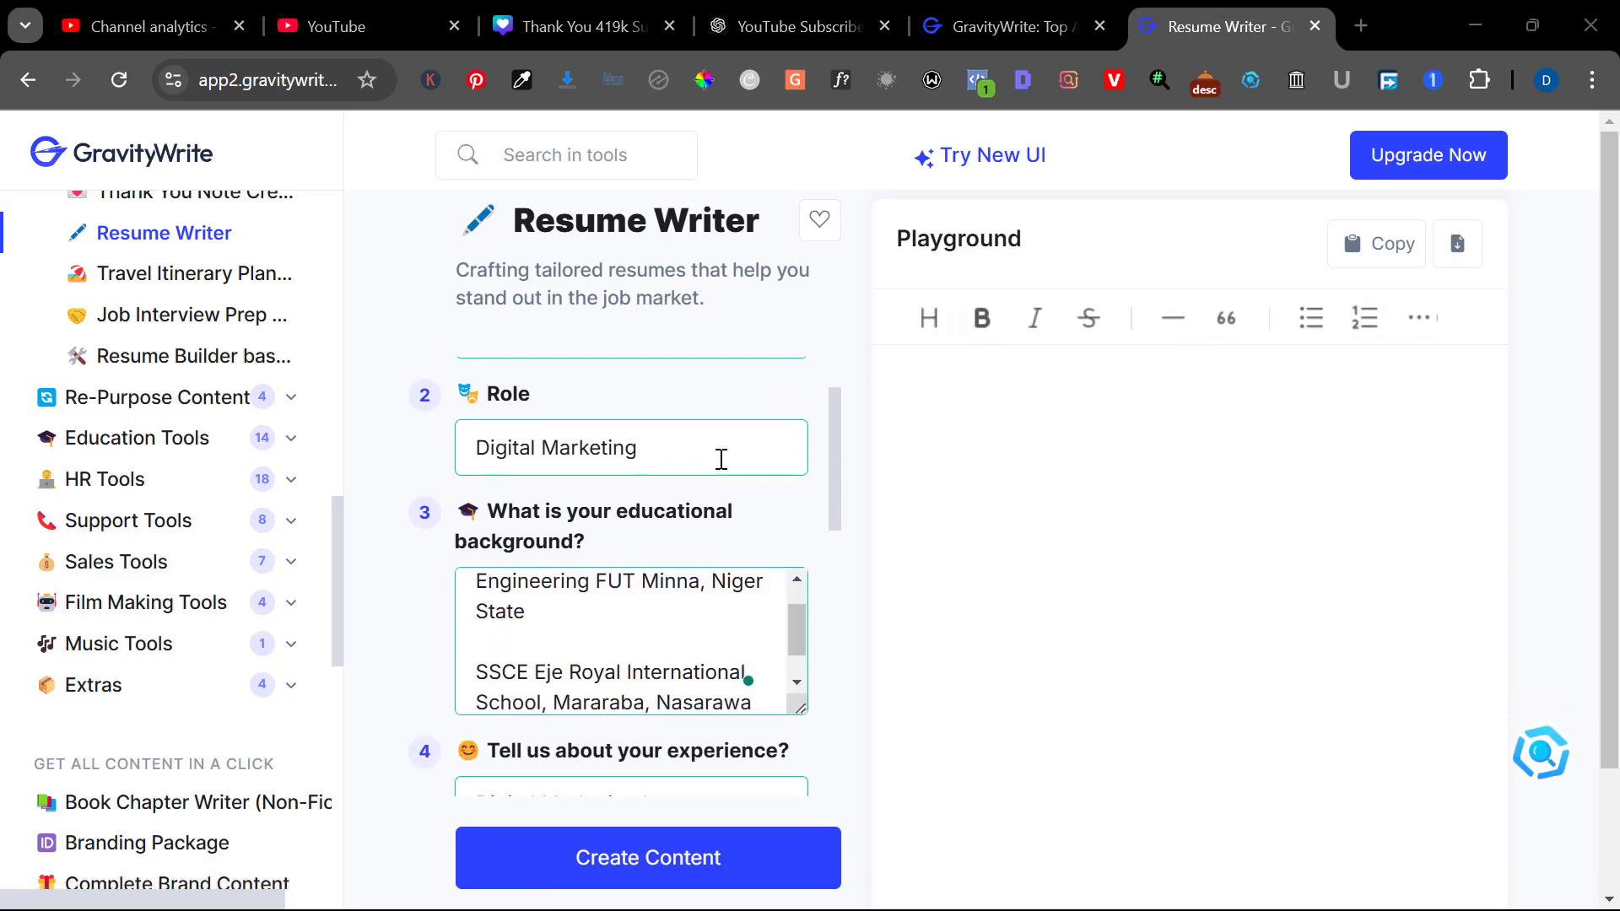
scroll(721, 459, "down", 1)
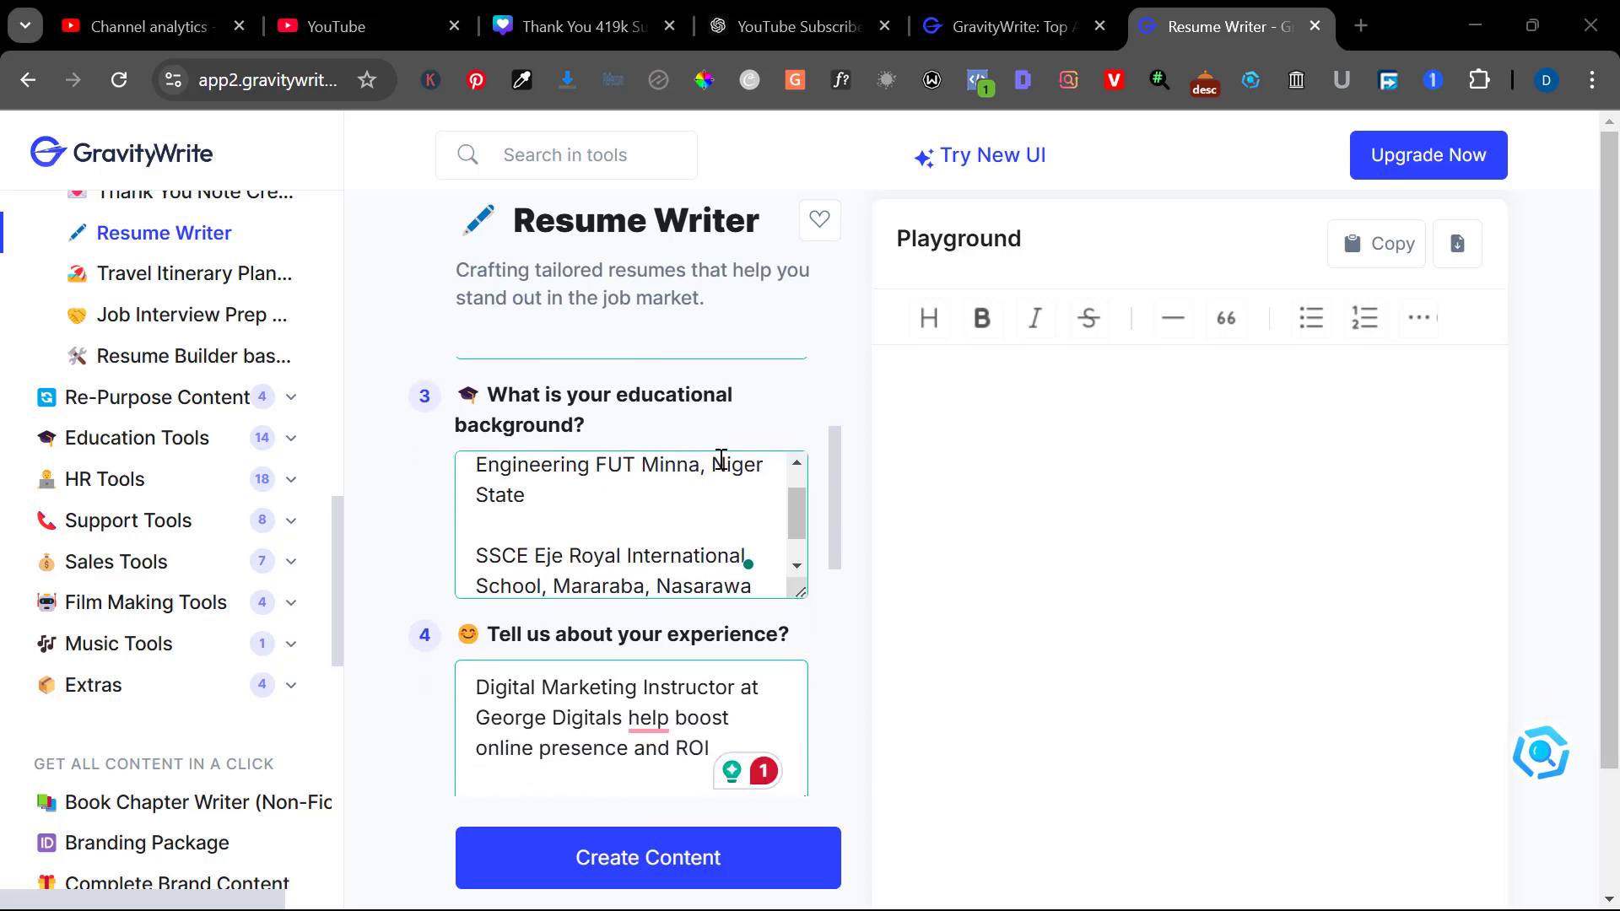
scroll(721, 460, "down", 3)
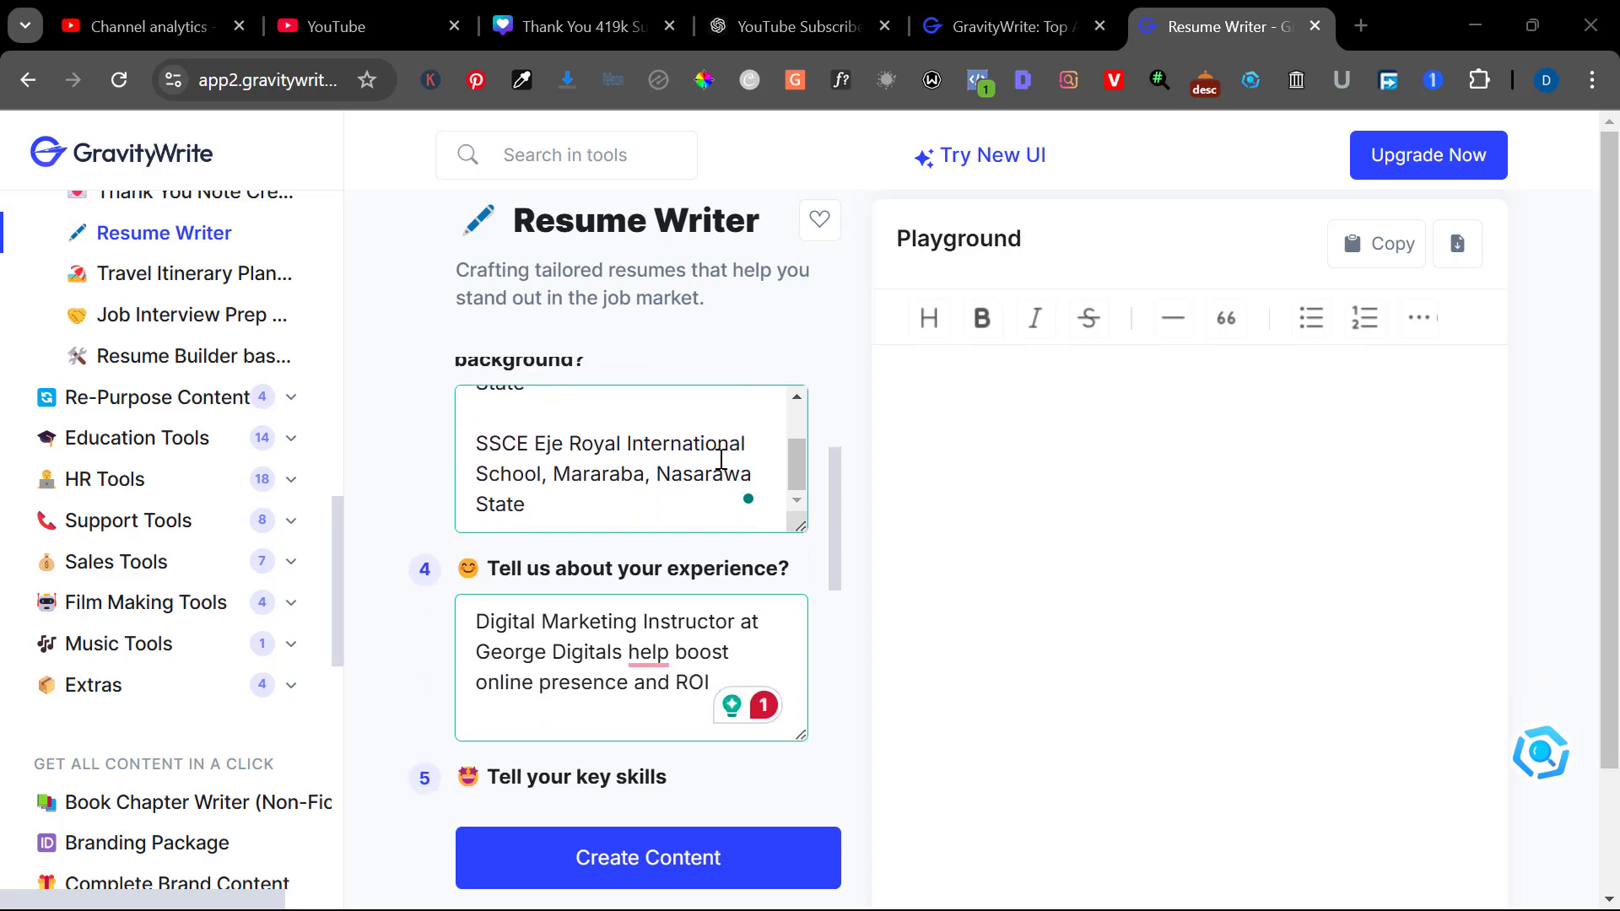
scroll(721, 460, "down", 1)
scroll(615, 492, "down", 1)
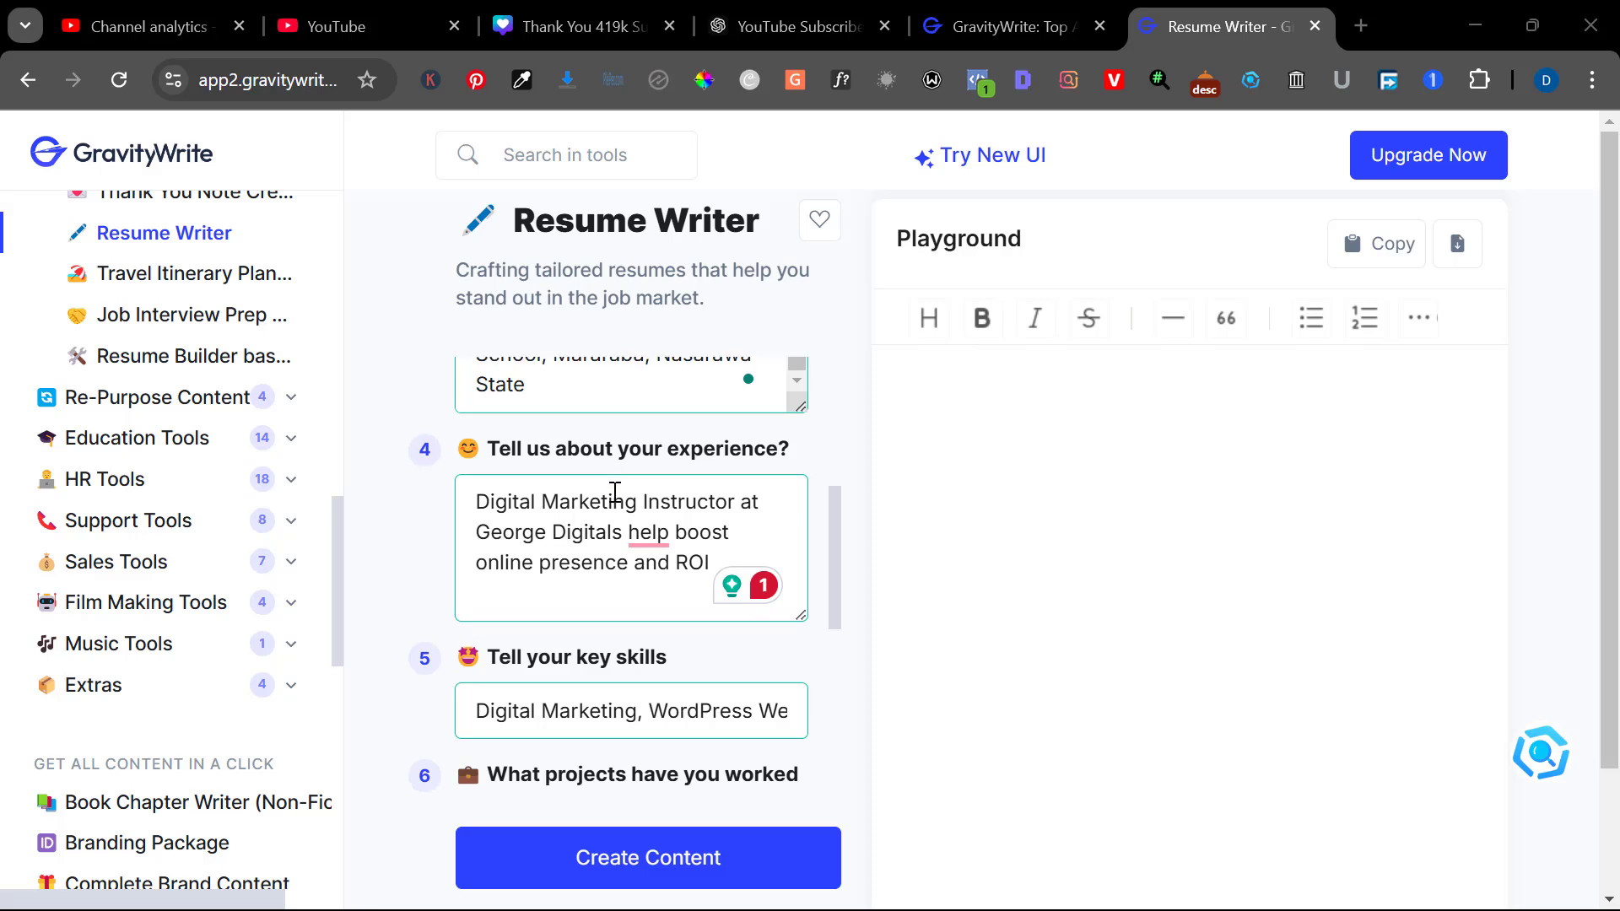
scroll(615, 492, "down", 2)
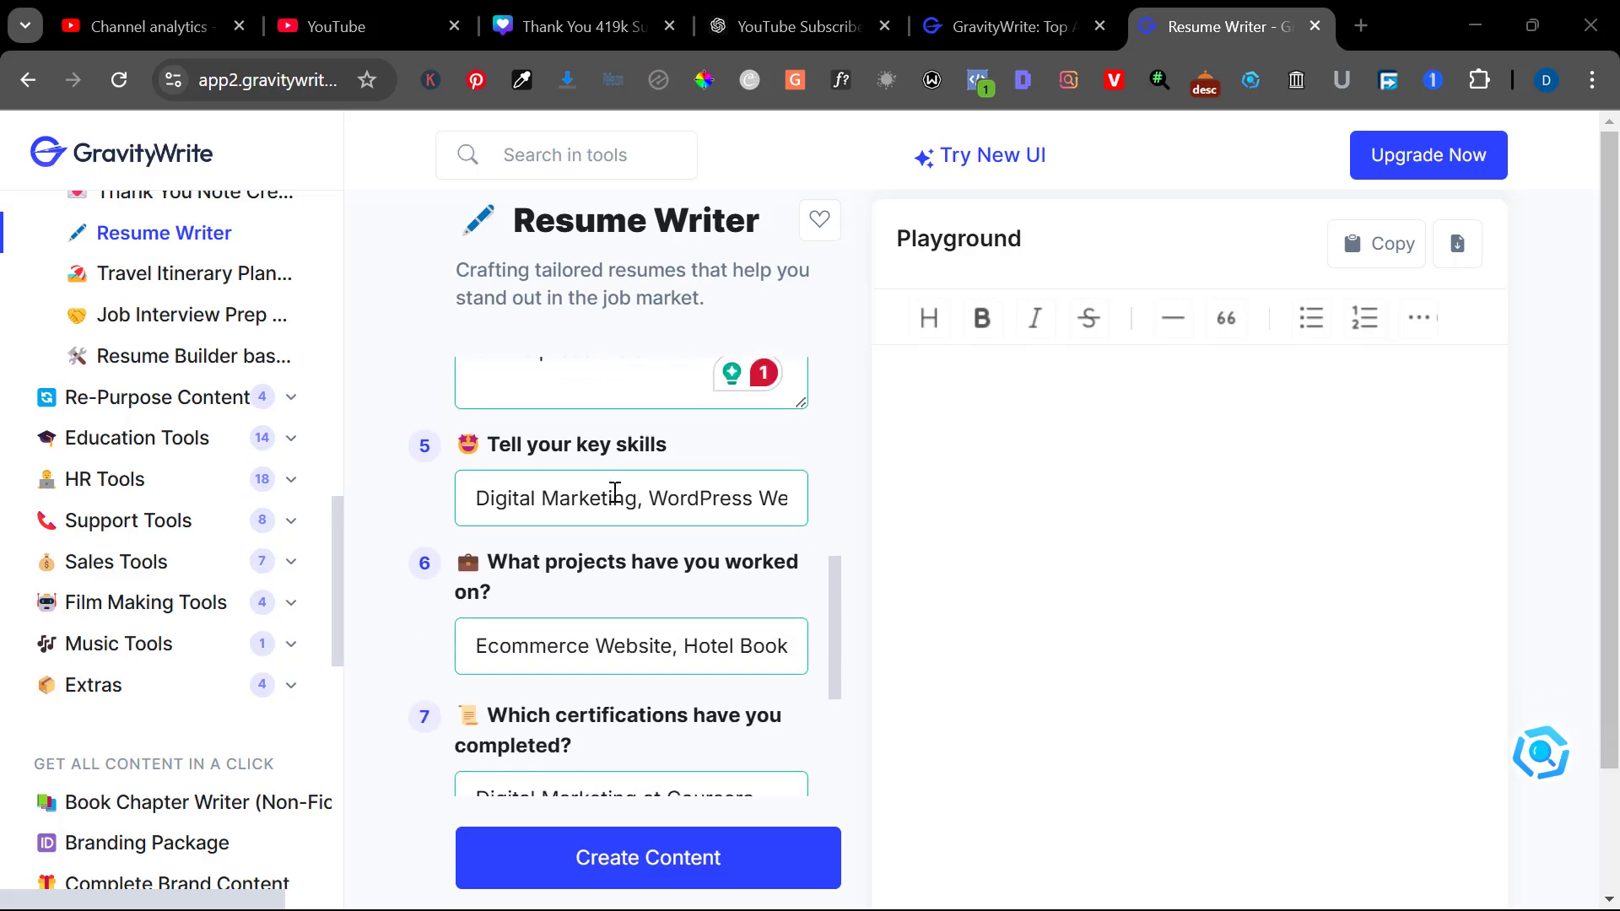
scroll(615, 493, "down", 2)
scroll(615, 493, "down", 1)
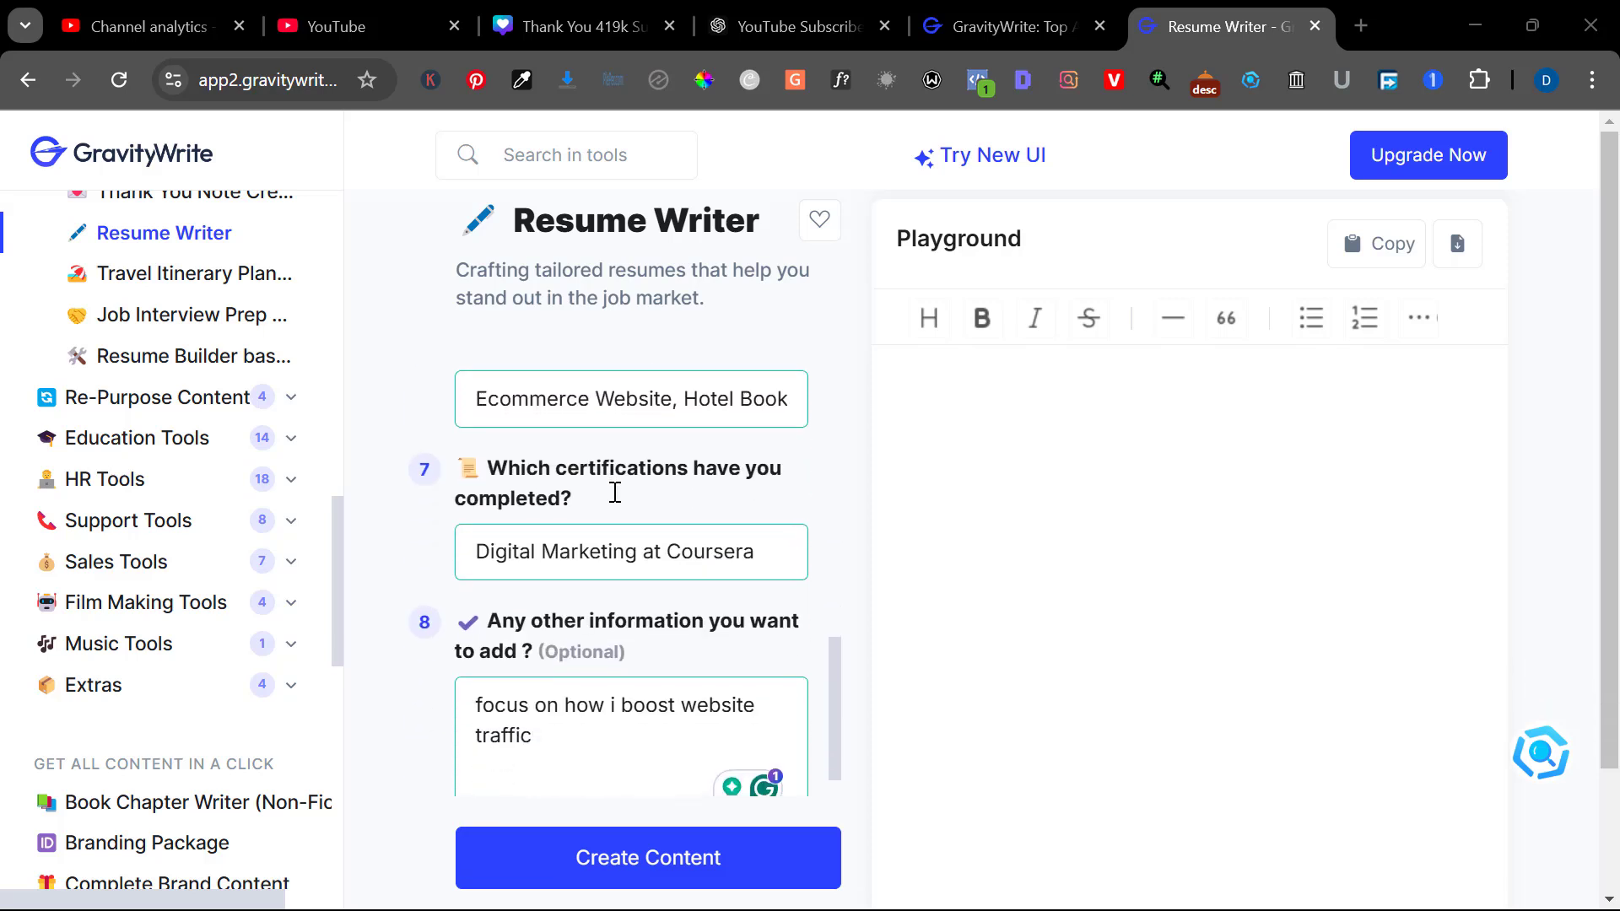
Generate the resume draft and review its summary, skills, work experience, projects and certifications
left_click(606, 883)
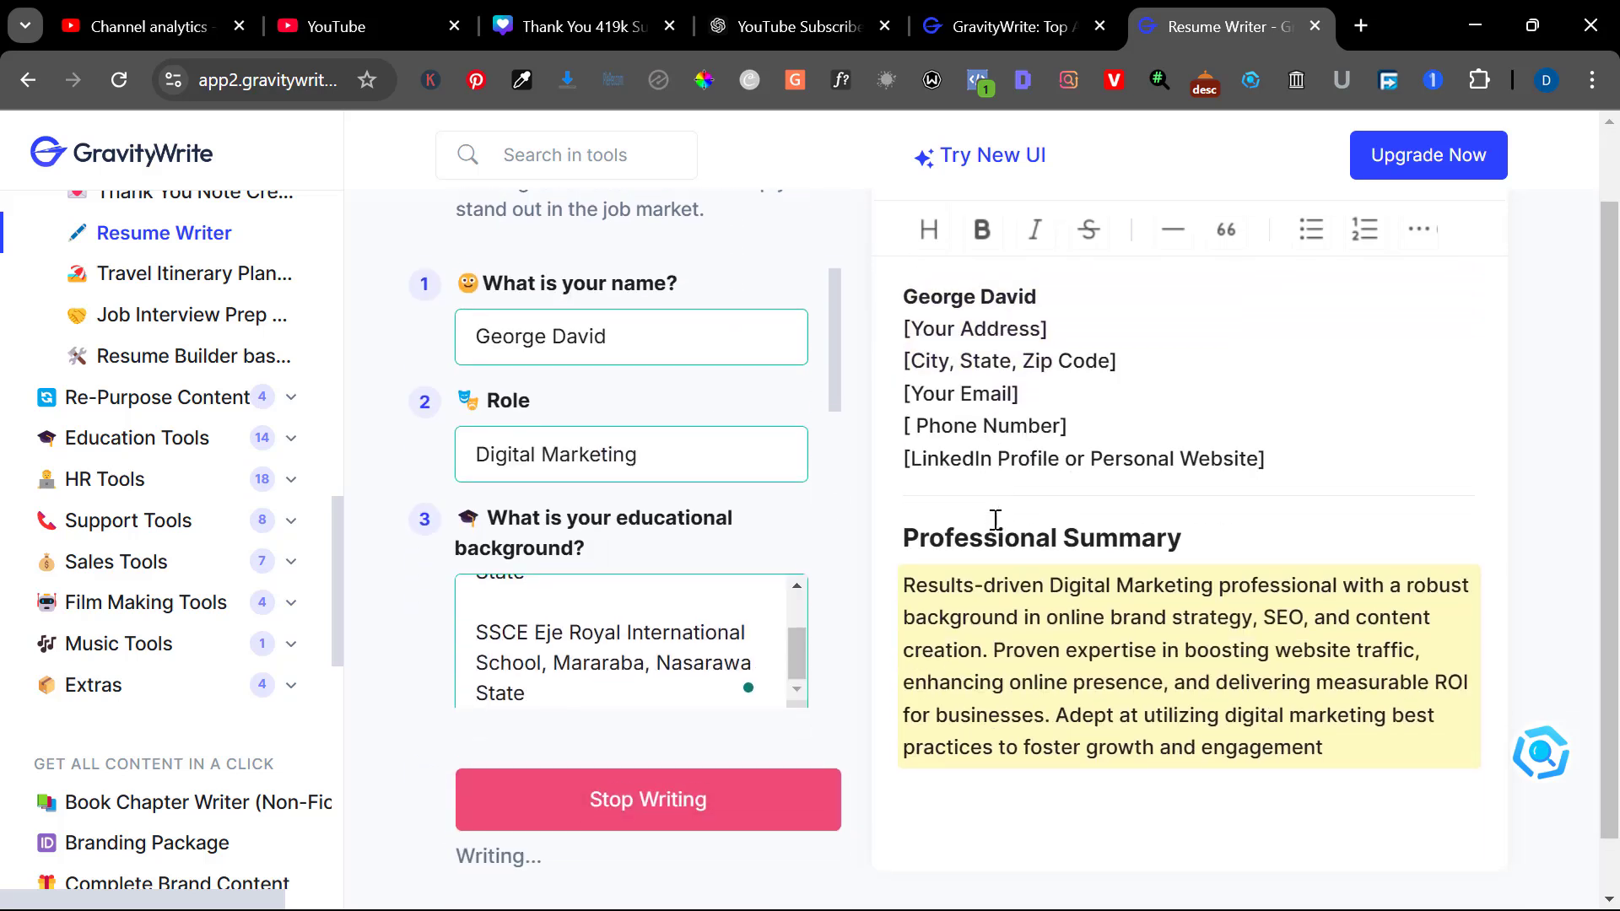
scroll(1013, 511, "down", 1)
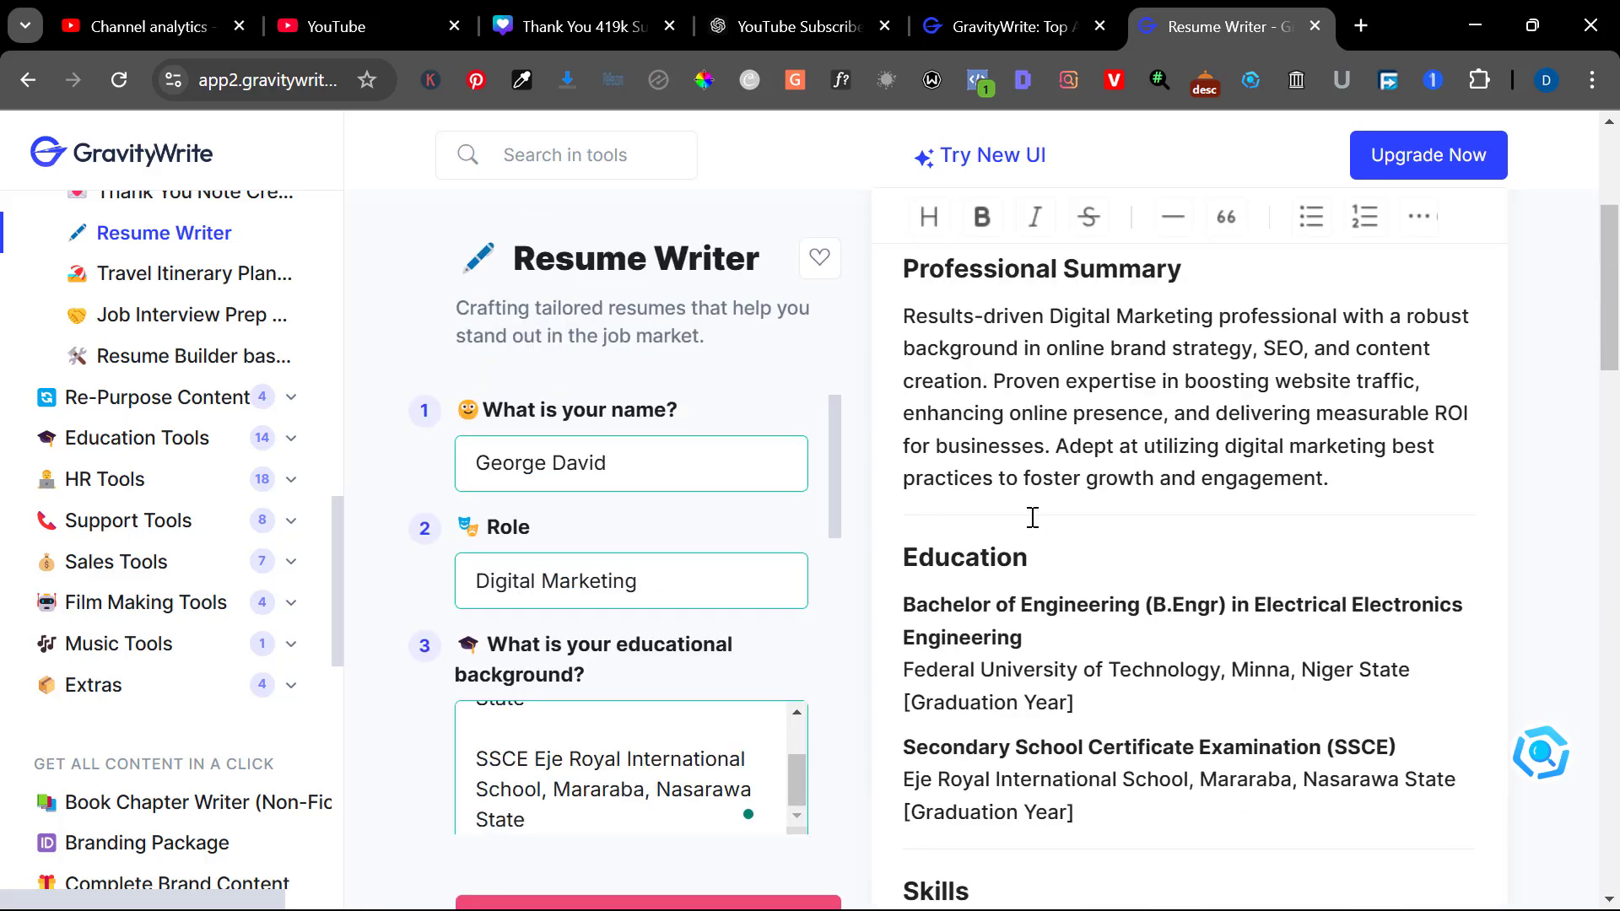
scroll(1032, 517, "down", 2)
scroll(1082, 507, "down", 3)
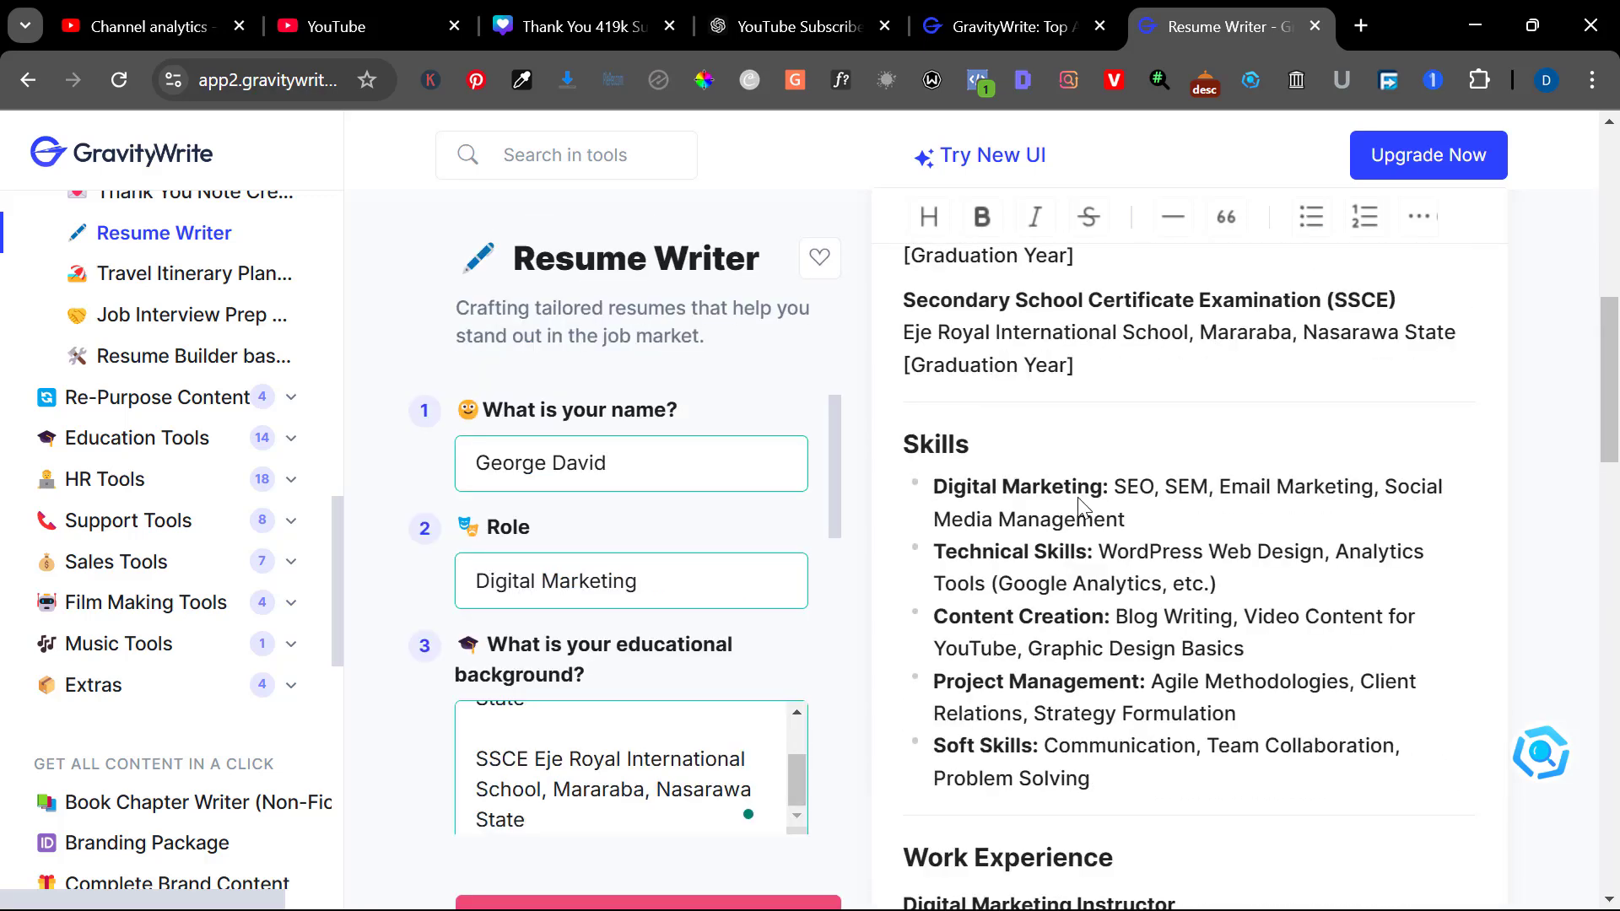
scroll(1070, 608, "down", 5)
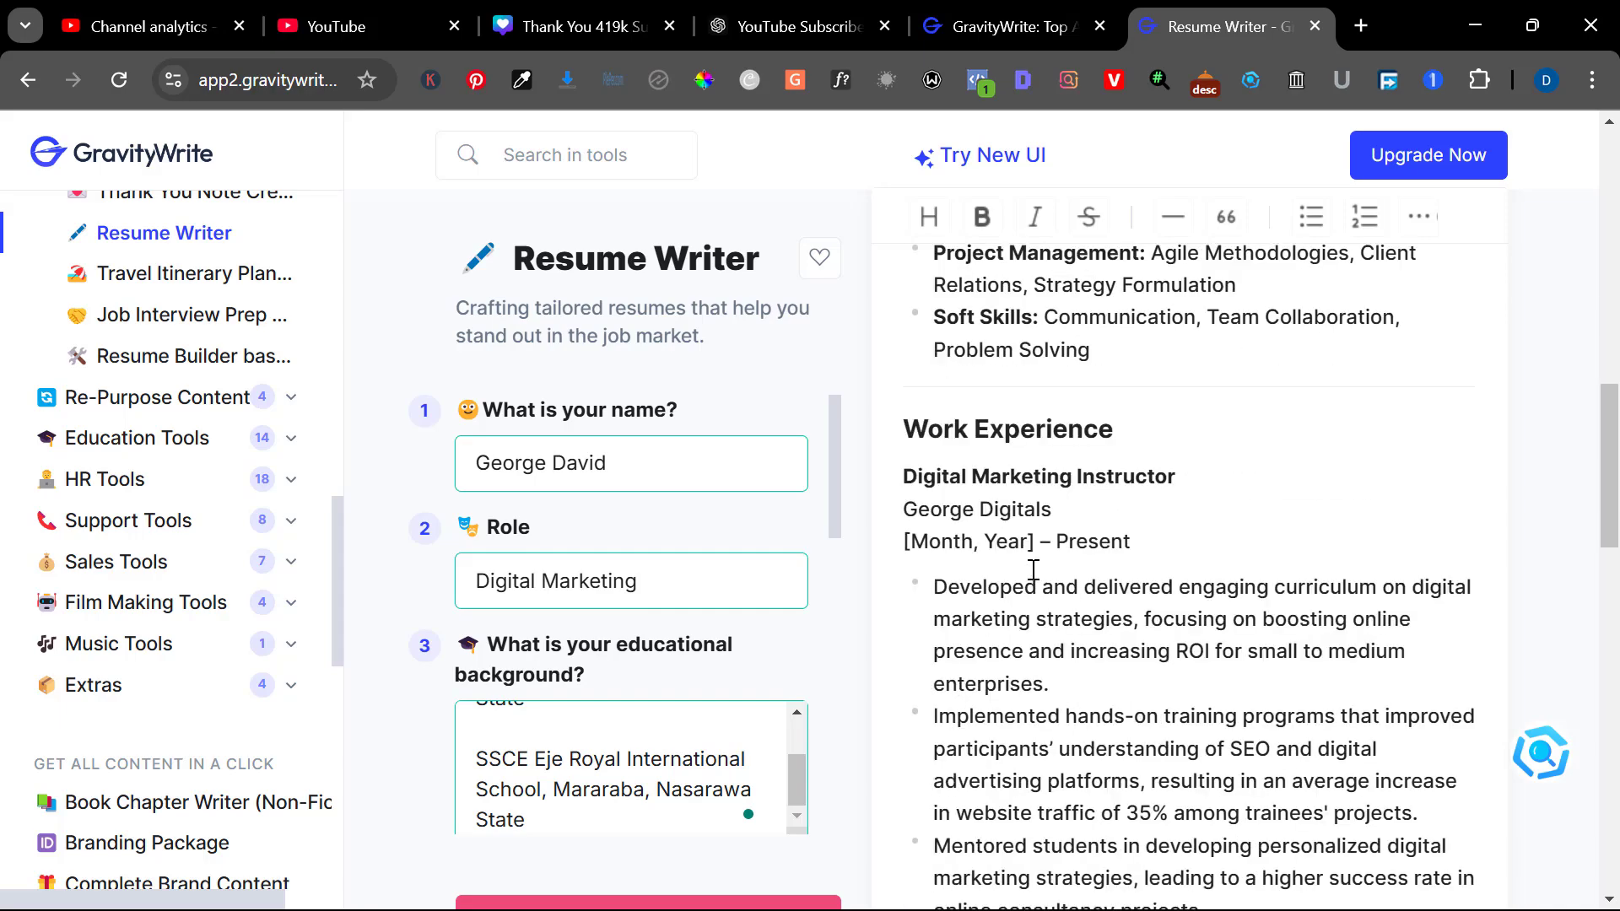
scroll(1032, 569, "down", 3)
scroll(1032, 569, "down", 3)
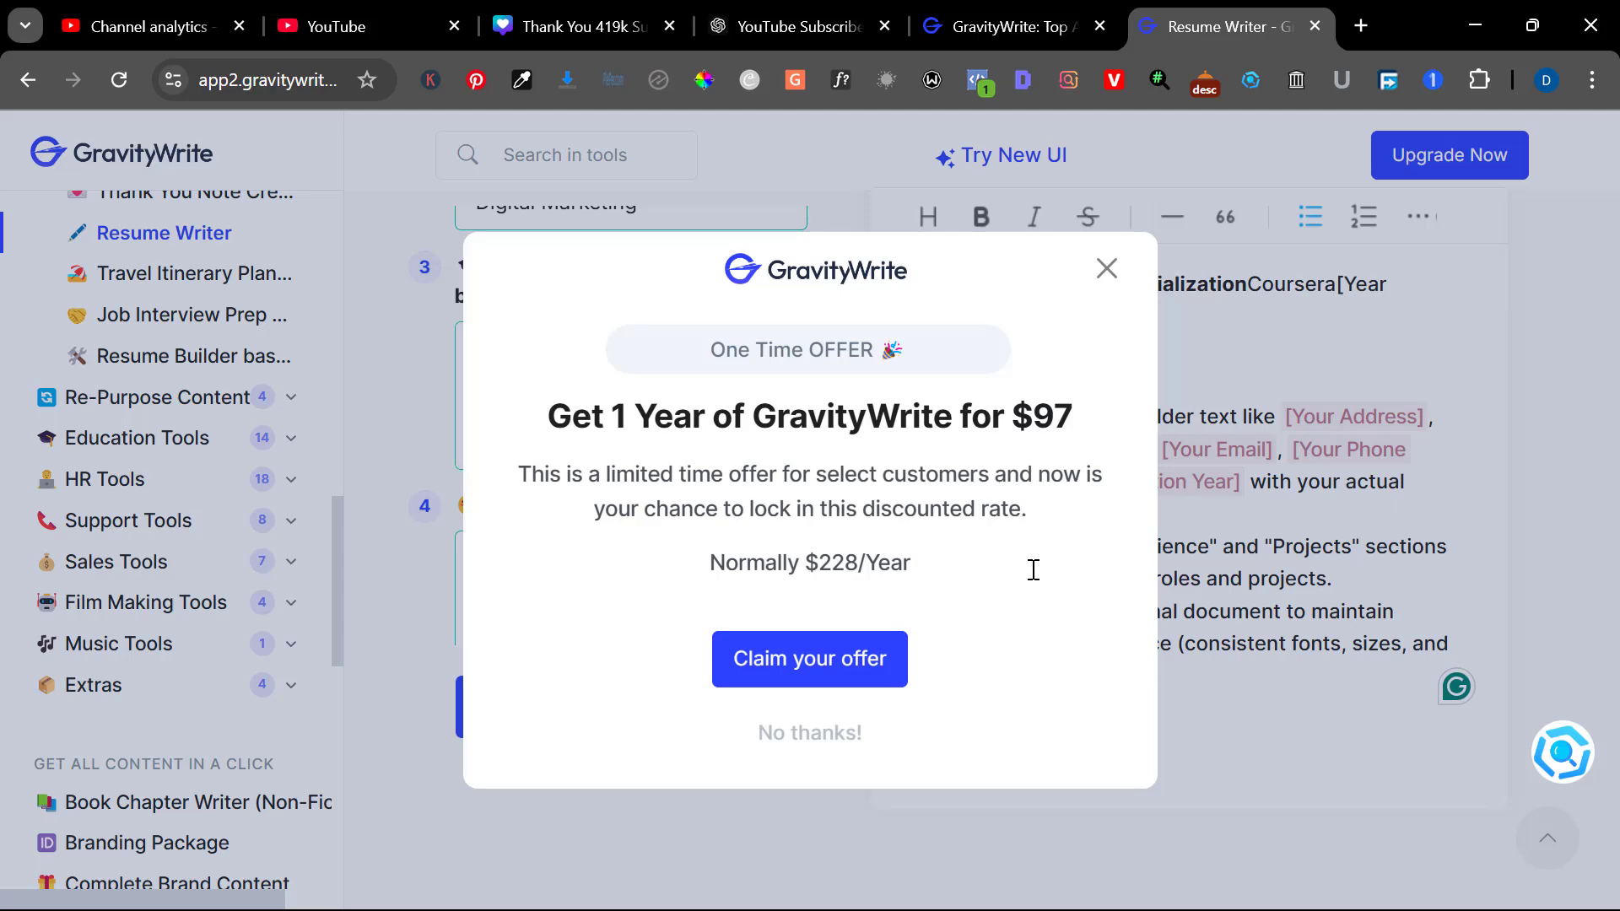
Dismiss the one-time offer popup and return to the top of the generated resume
left_click(1106, 268)
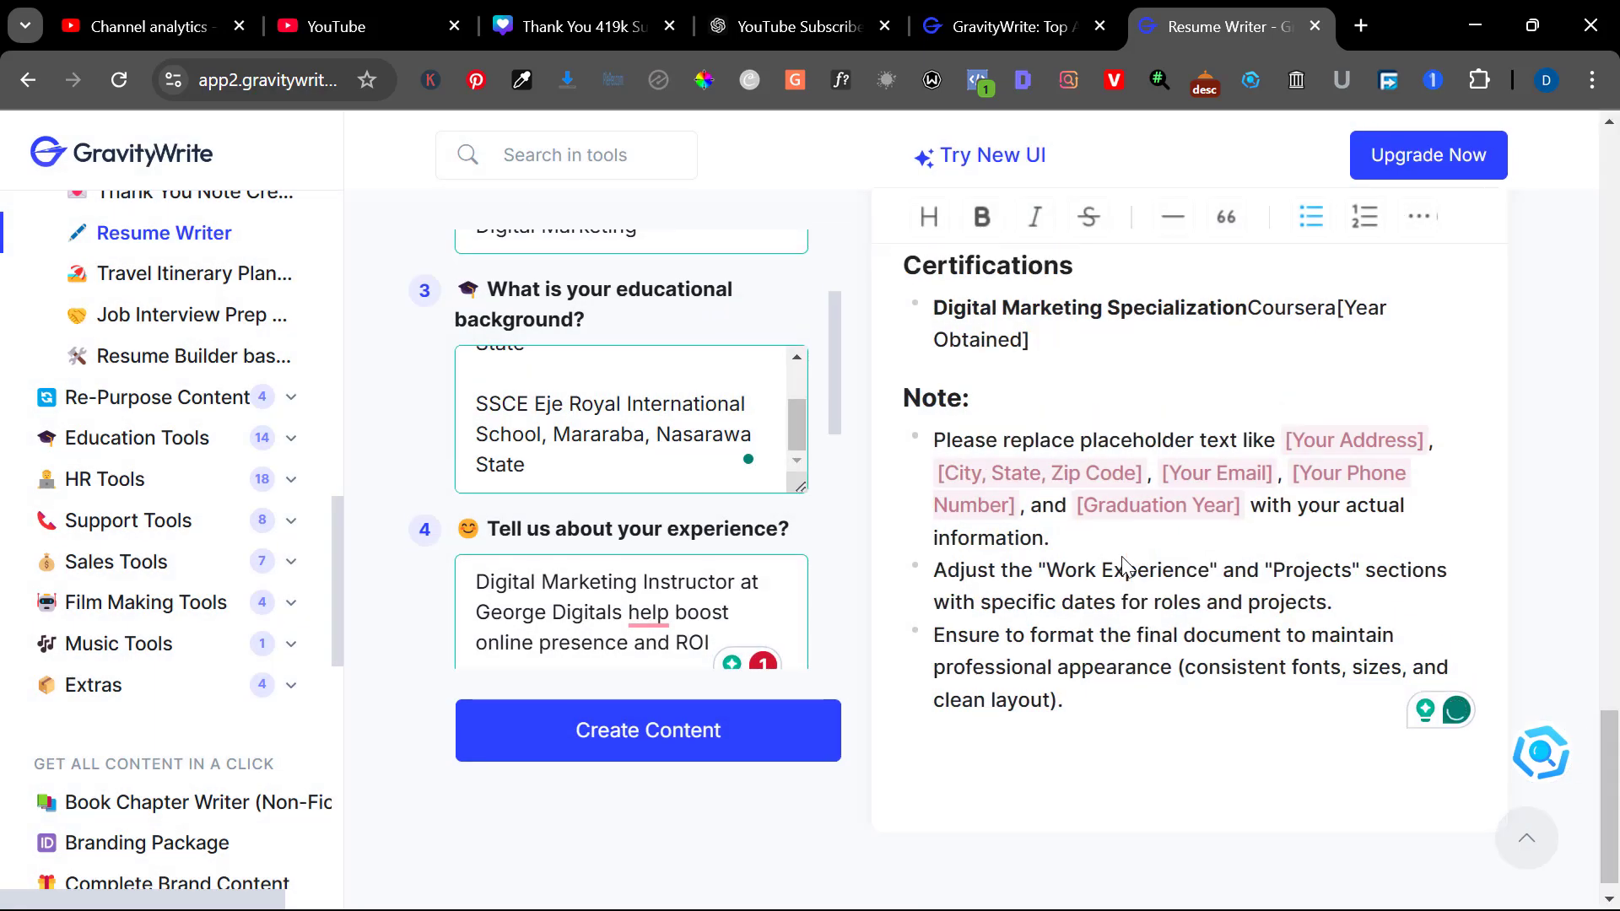
scroll(1123, 562, "up", 1)
scroll(1123, 562, "up", 1)
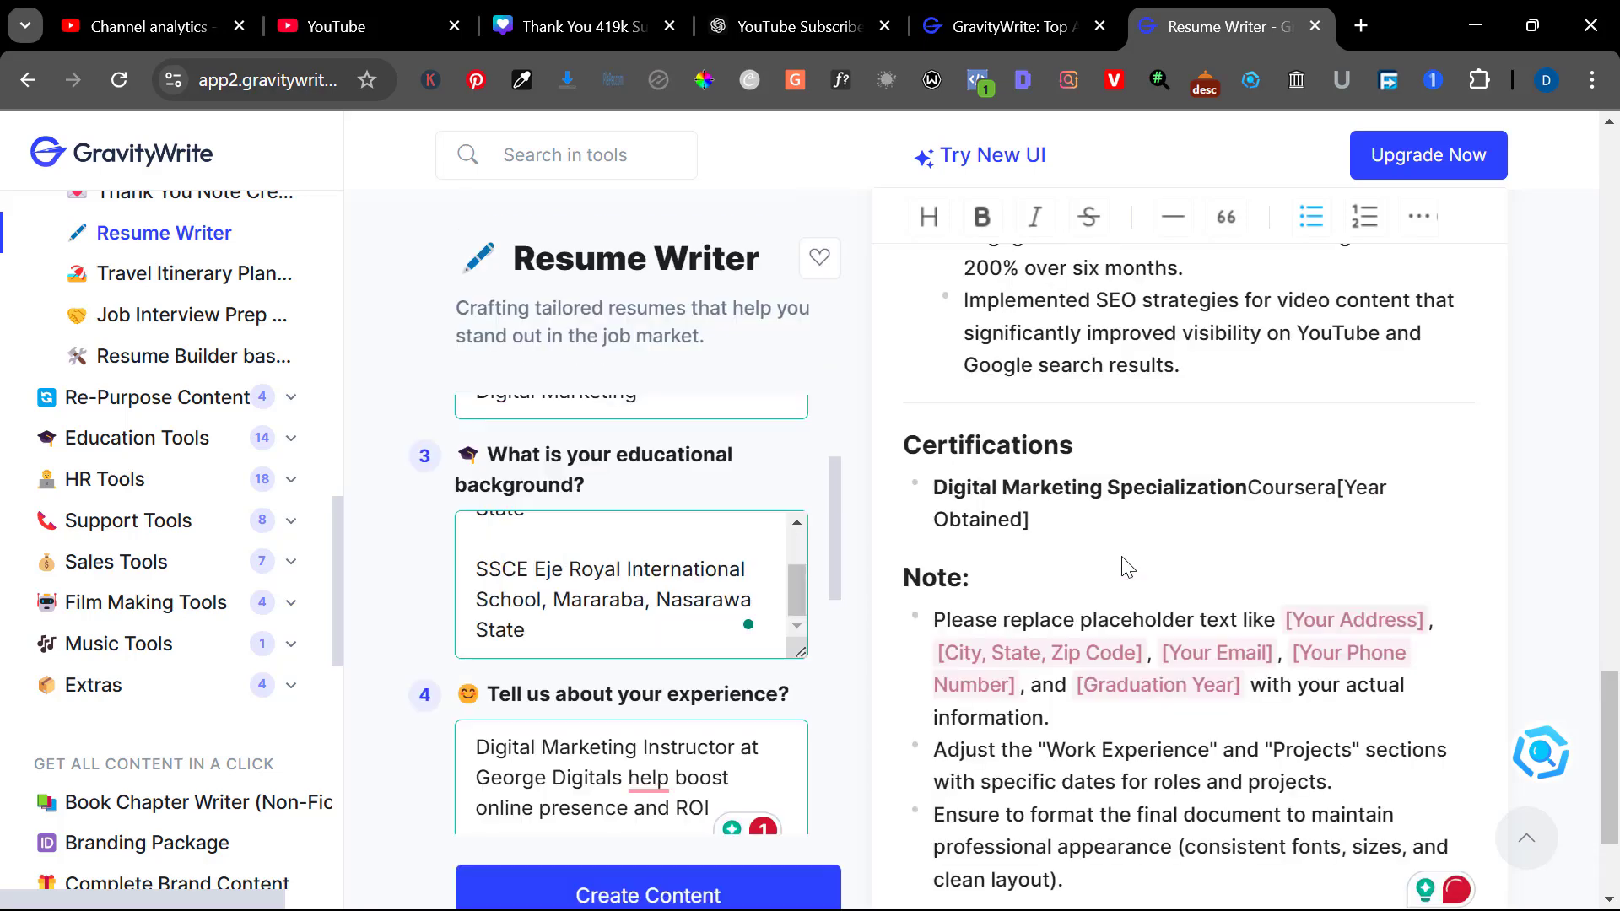
scroll(1128, 567, "up", 2)
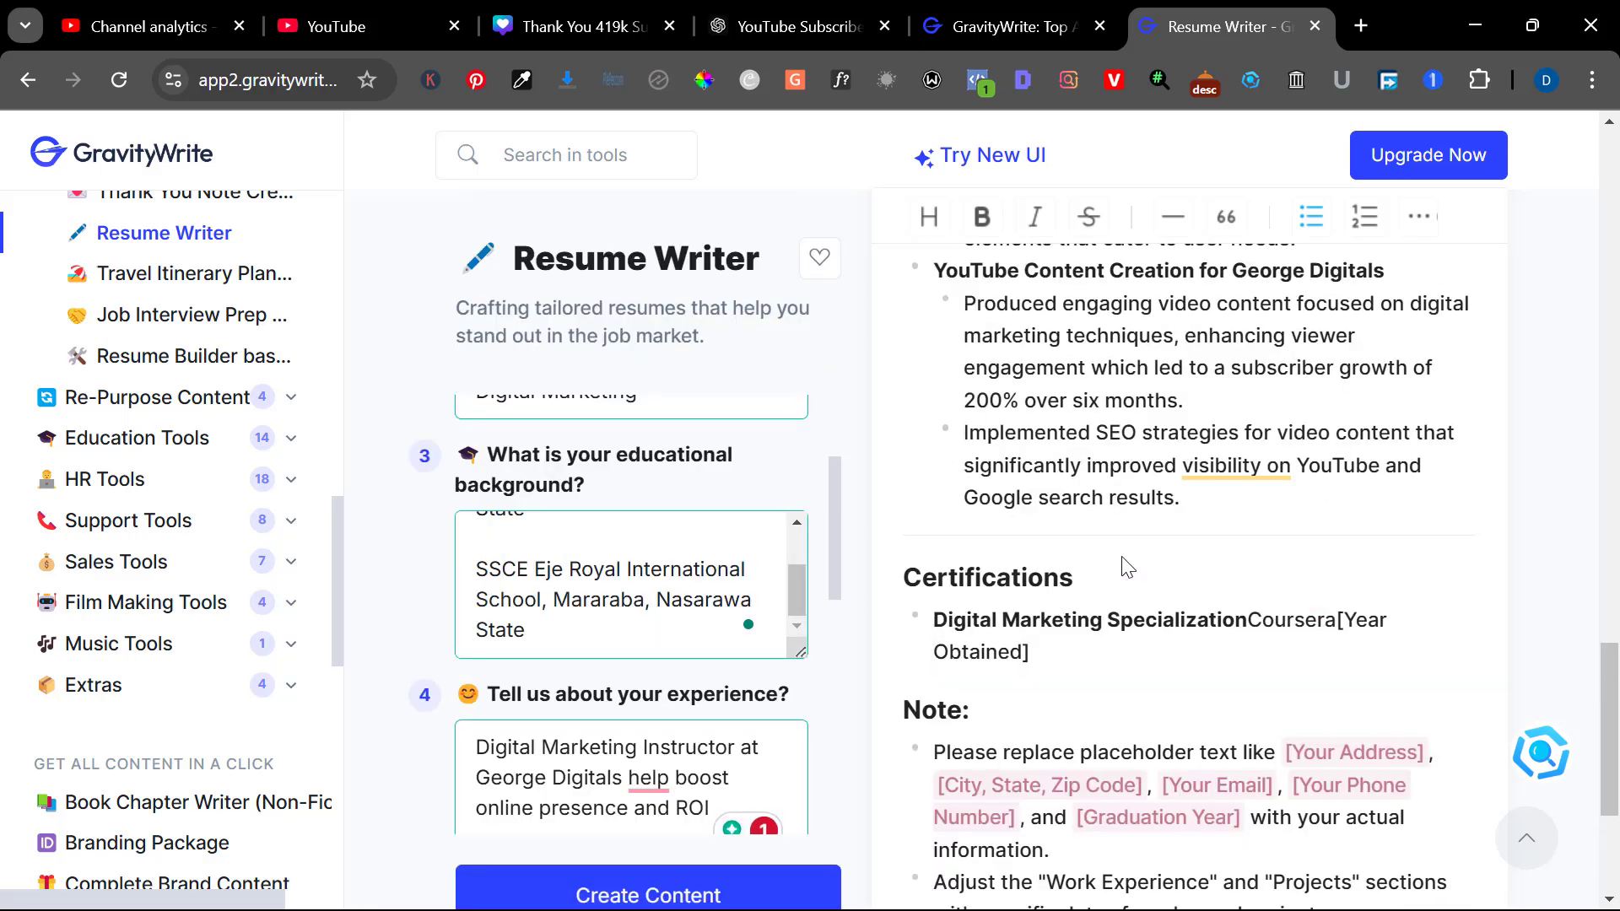
In a new tab, search Canva for 'resume' and browse the 14,157 resume templates
left_click(1361, 25)
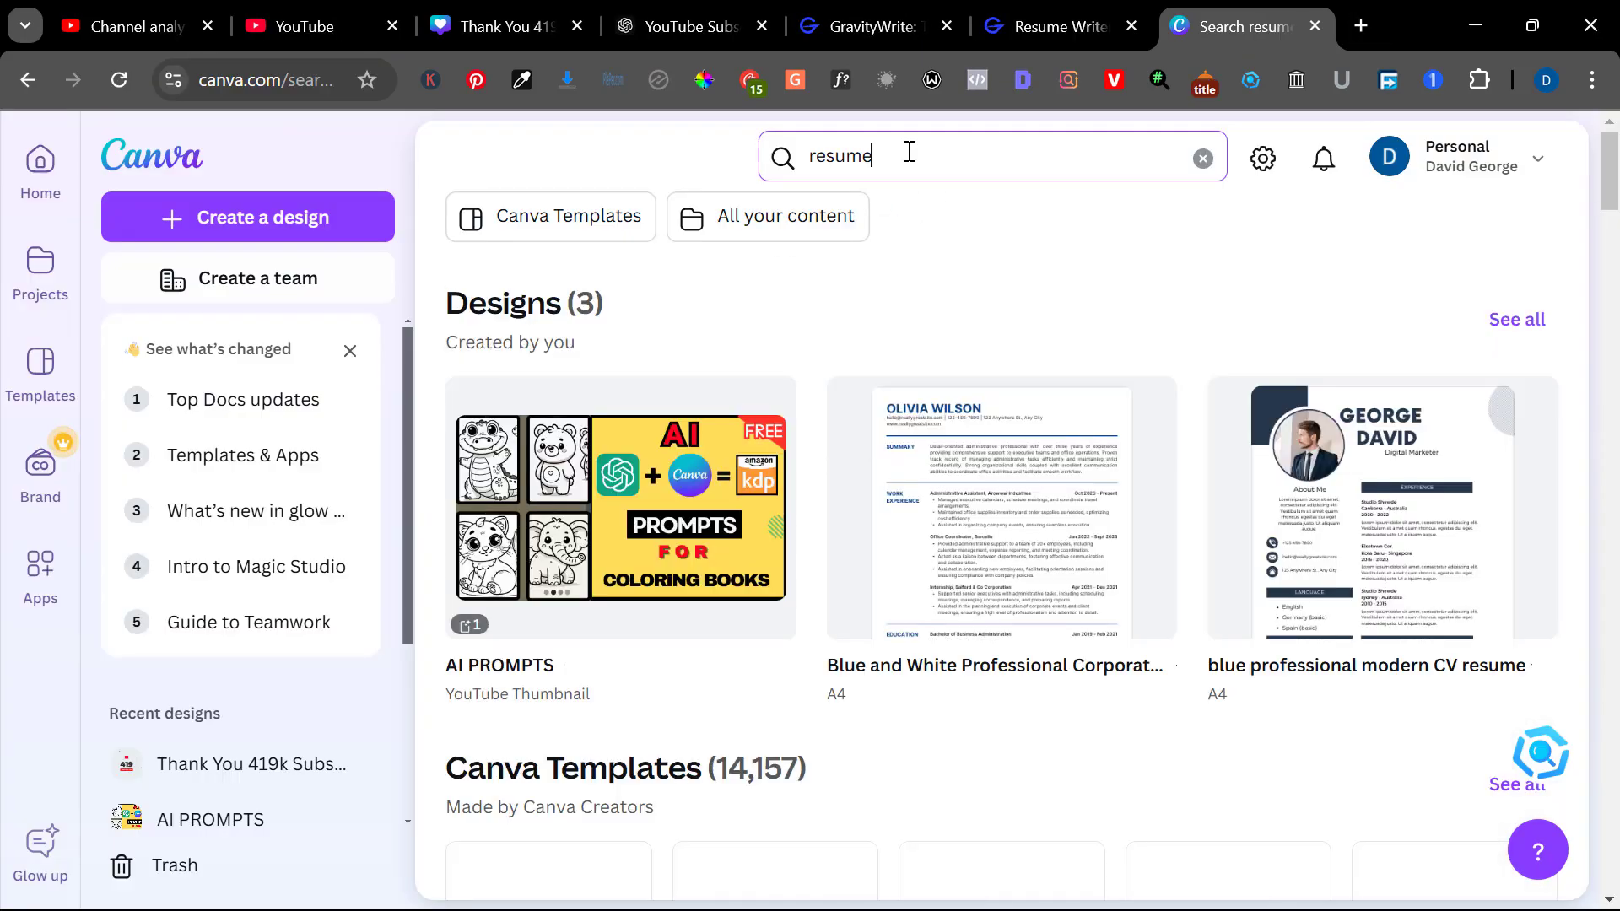
left_click(914, 150)
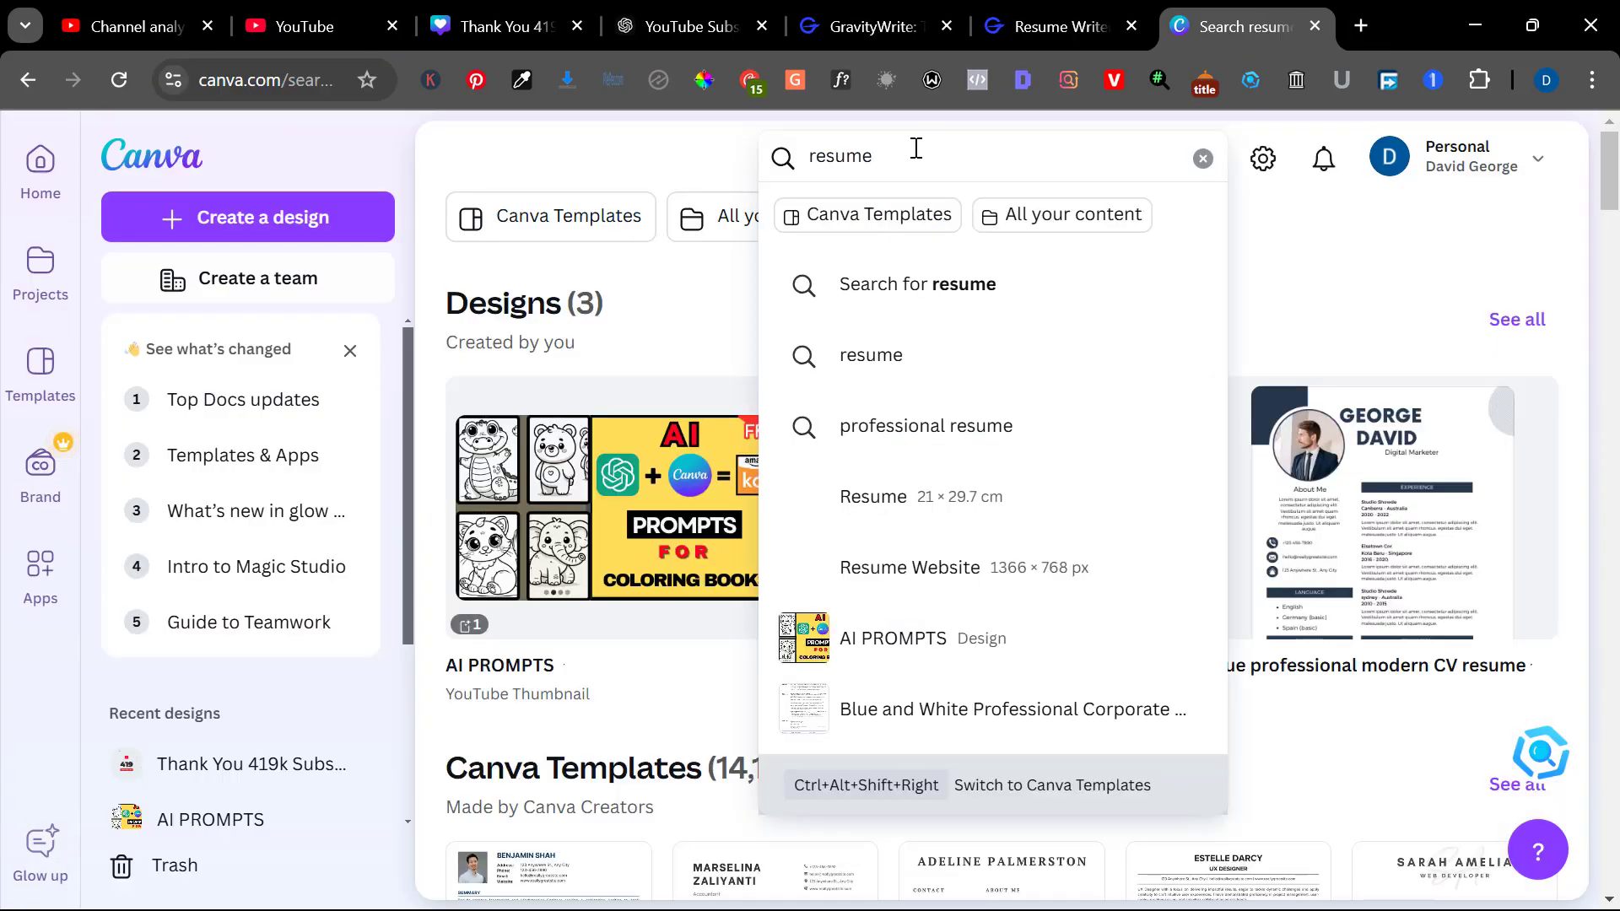
key("Return")
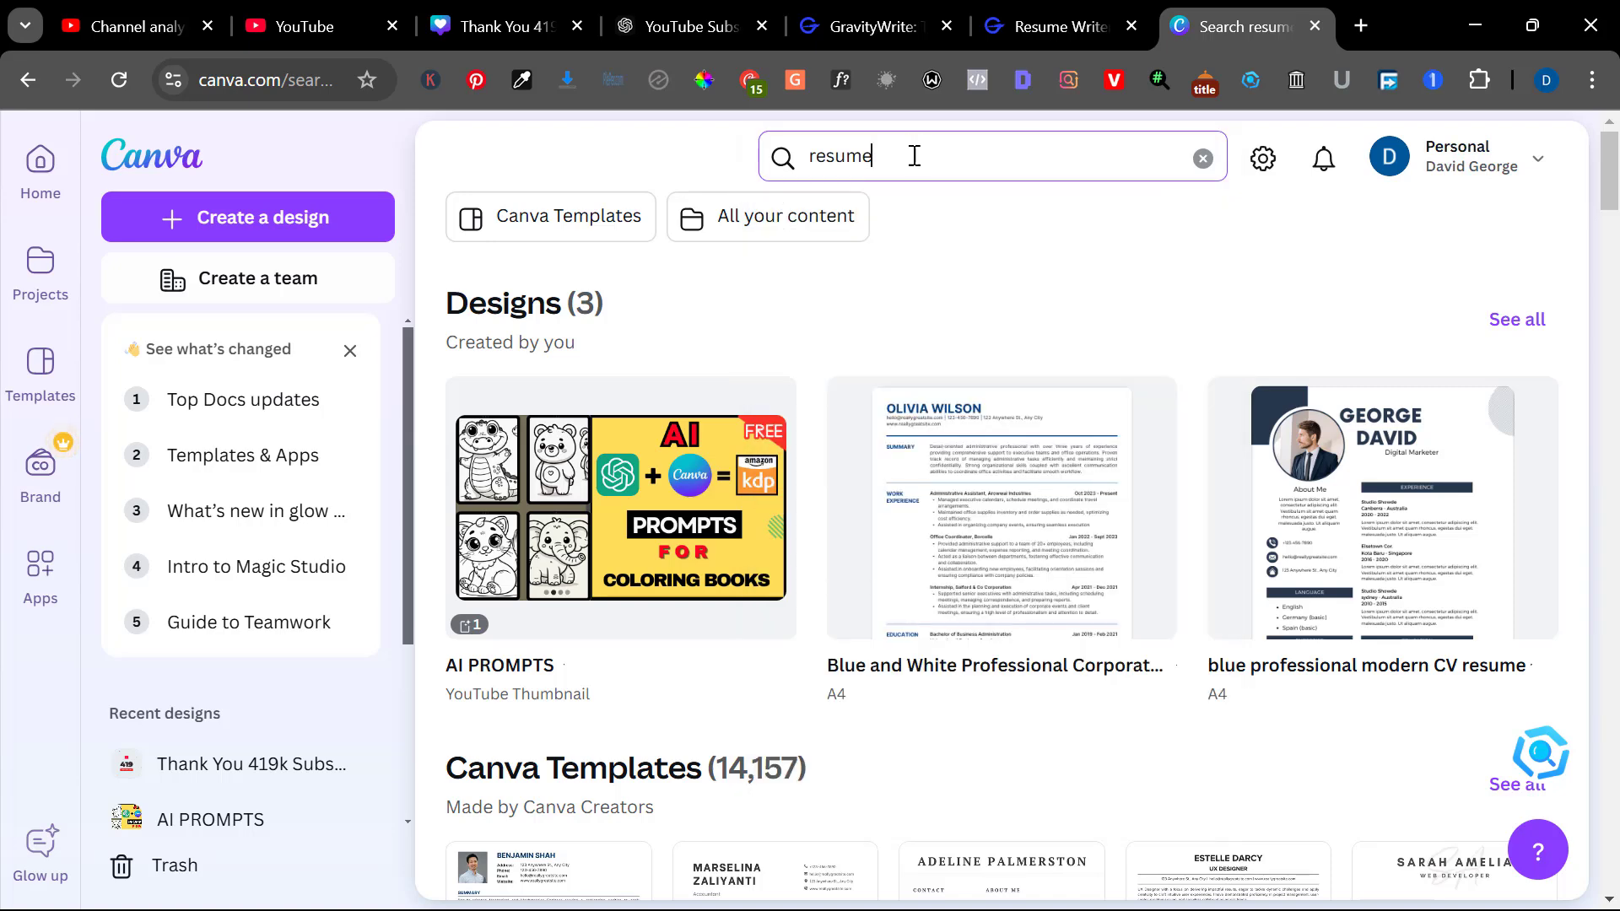
scroll(932, 245, "down", 5)
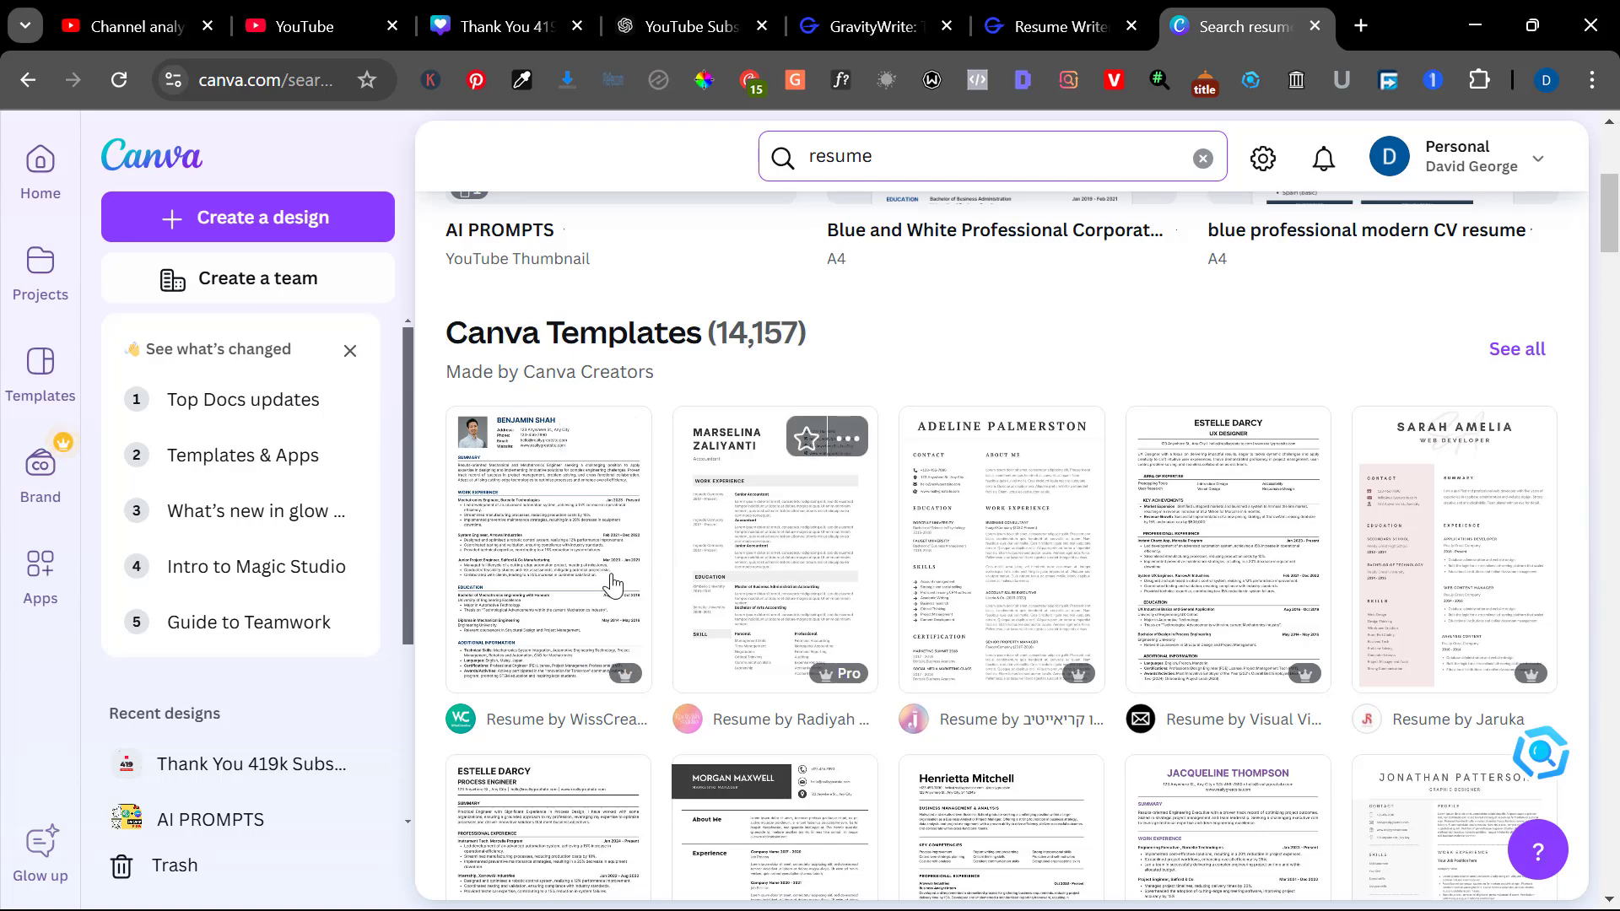
scroll(578, 594, "down", 1)
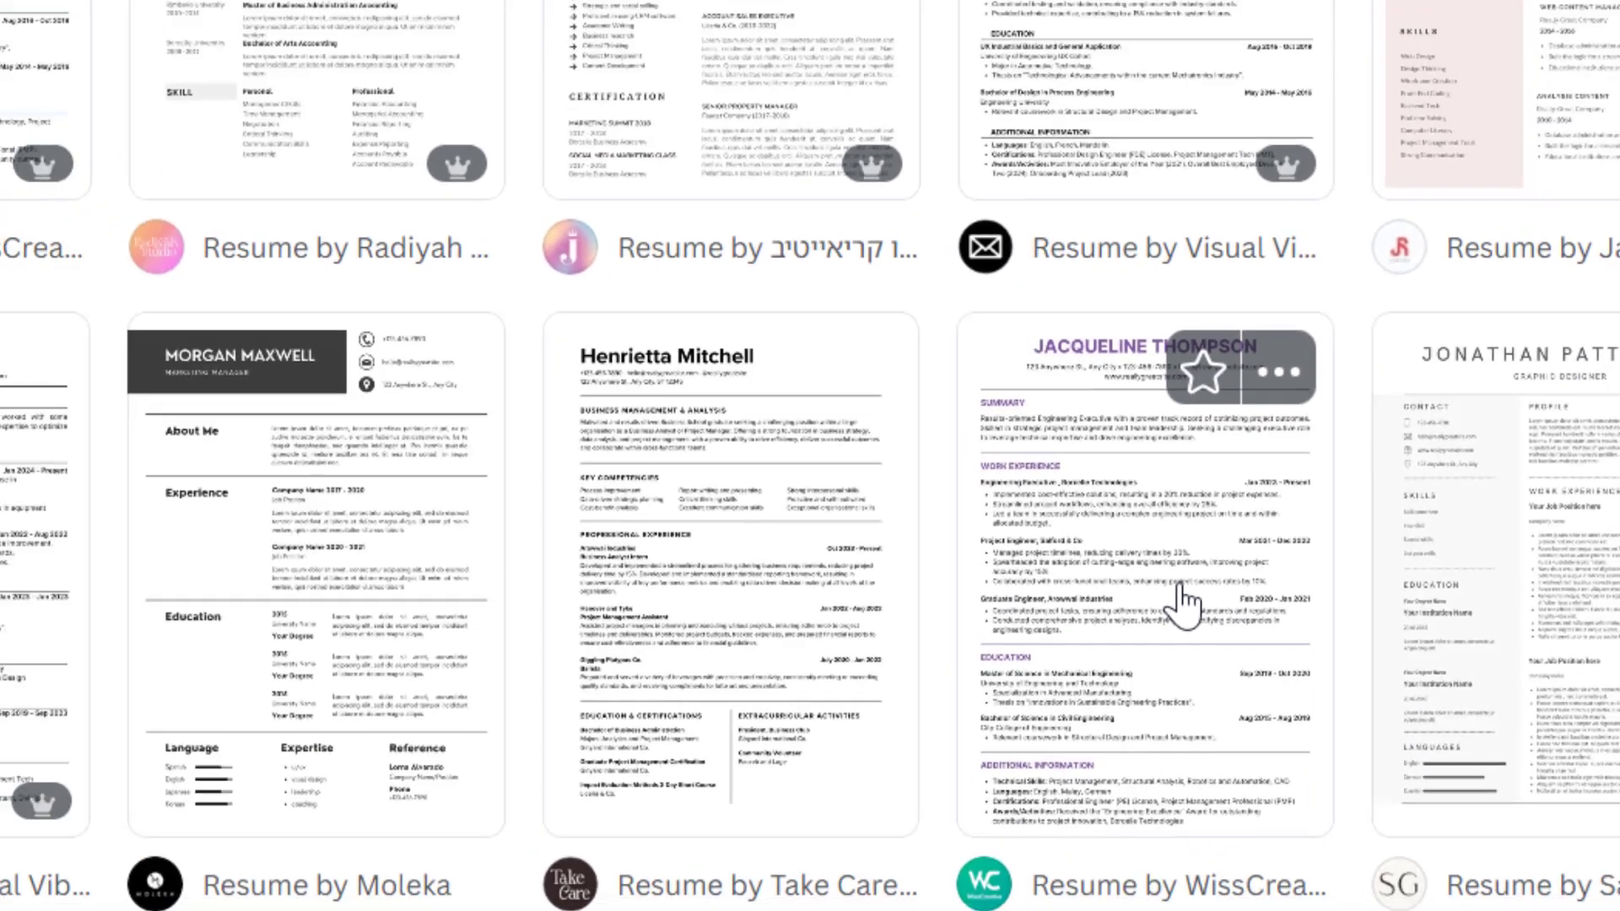
Open the 'Purple and White Clean and Professional Resume' template in the Canva editor
left_click(1088, 573)
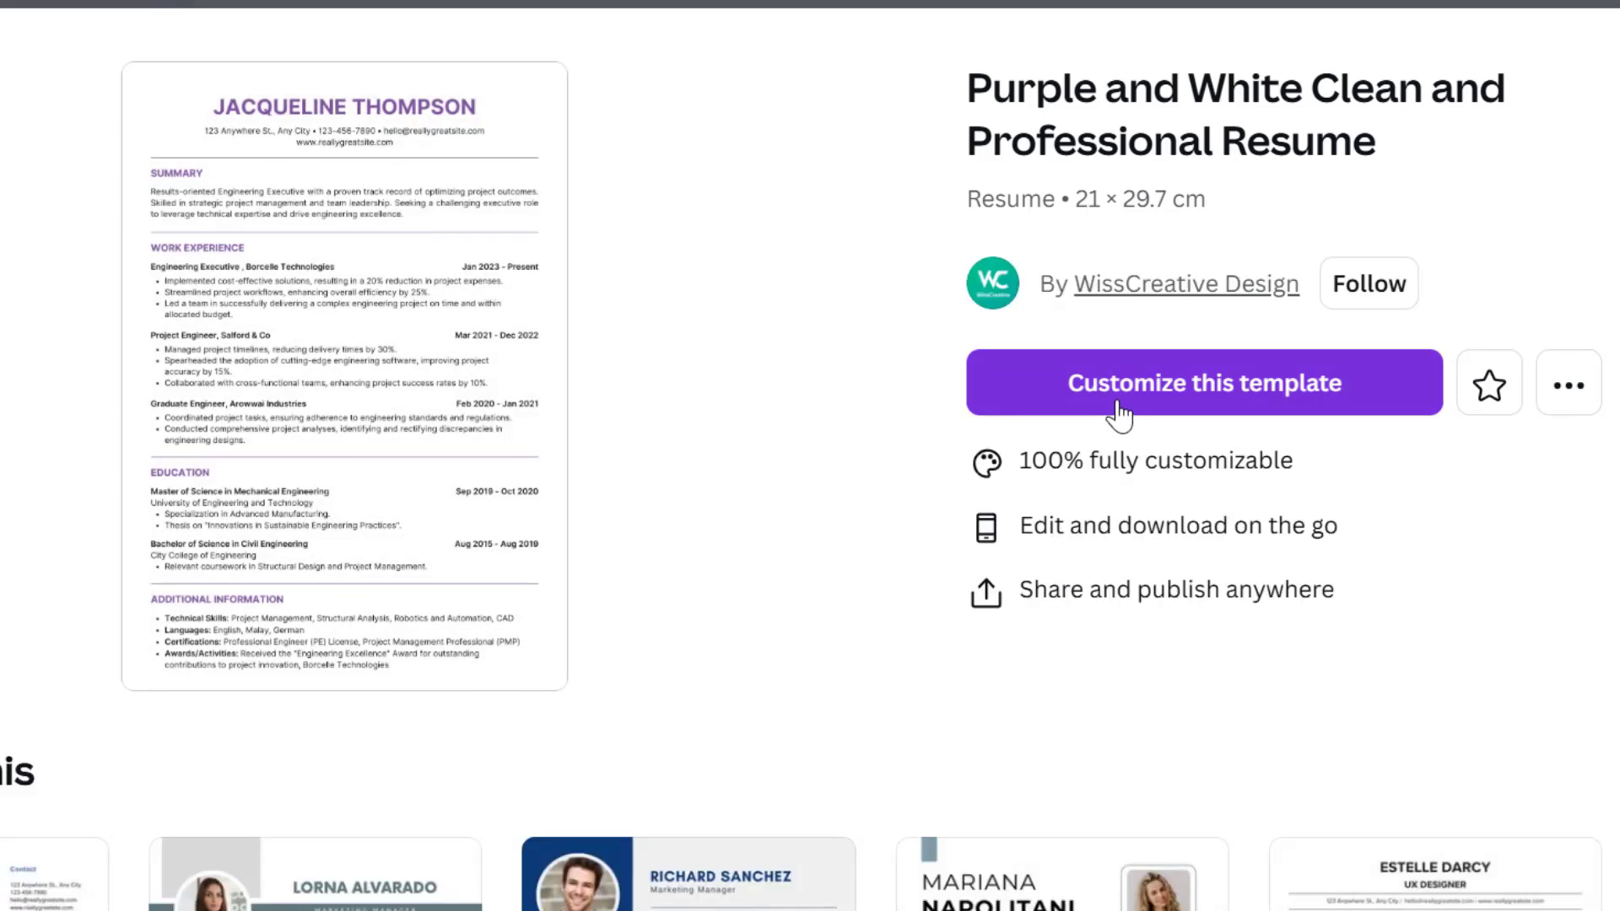
left_click(1147, 406)
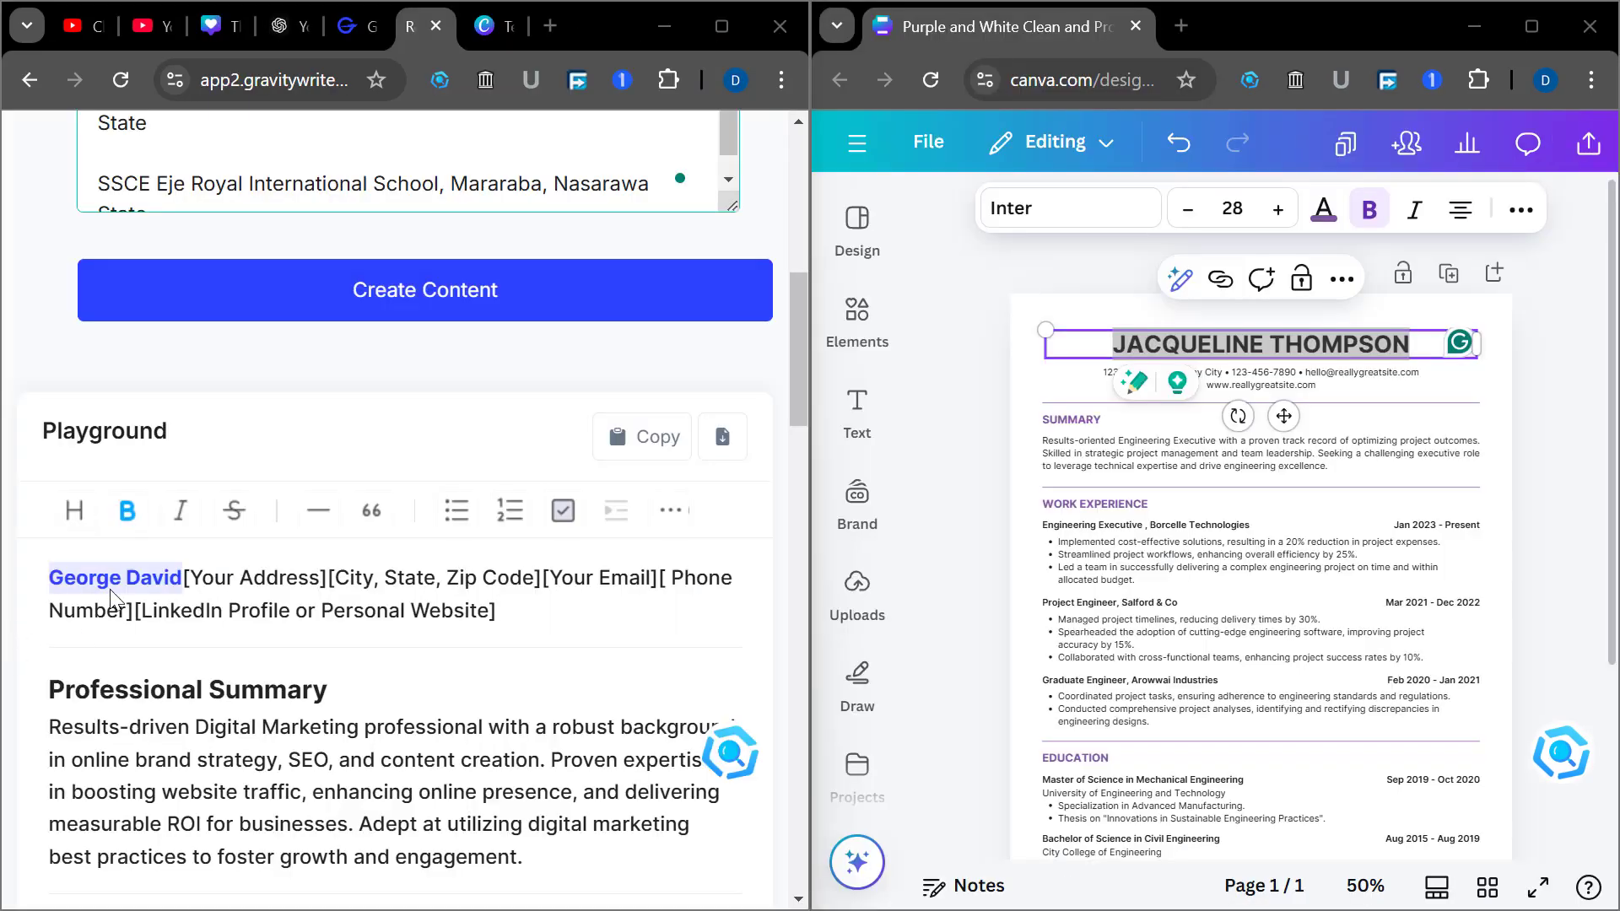
left_click(248, 610)
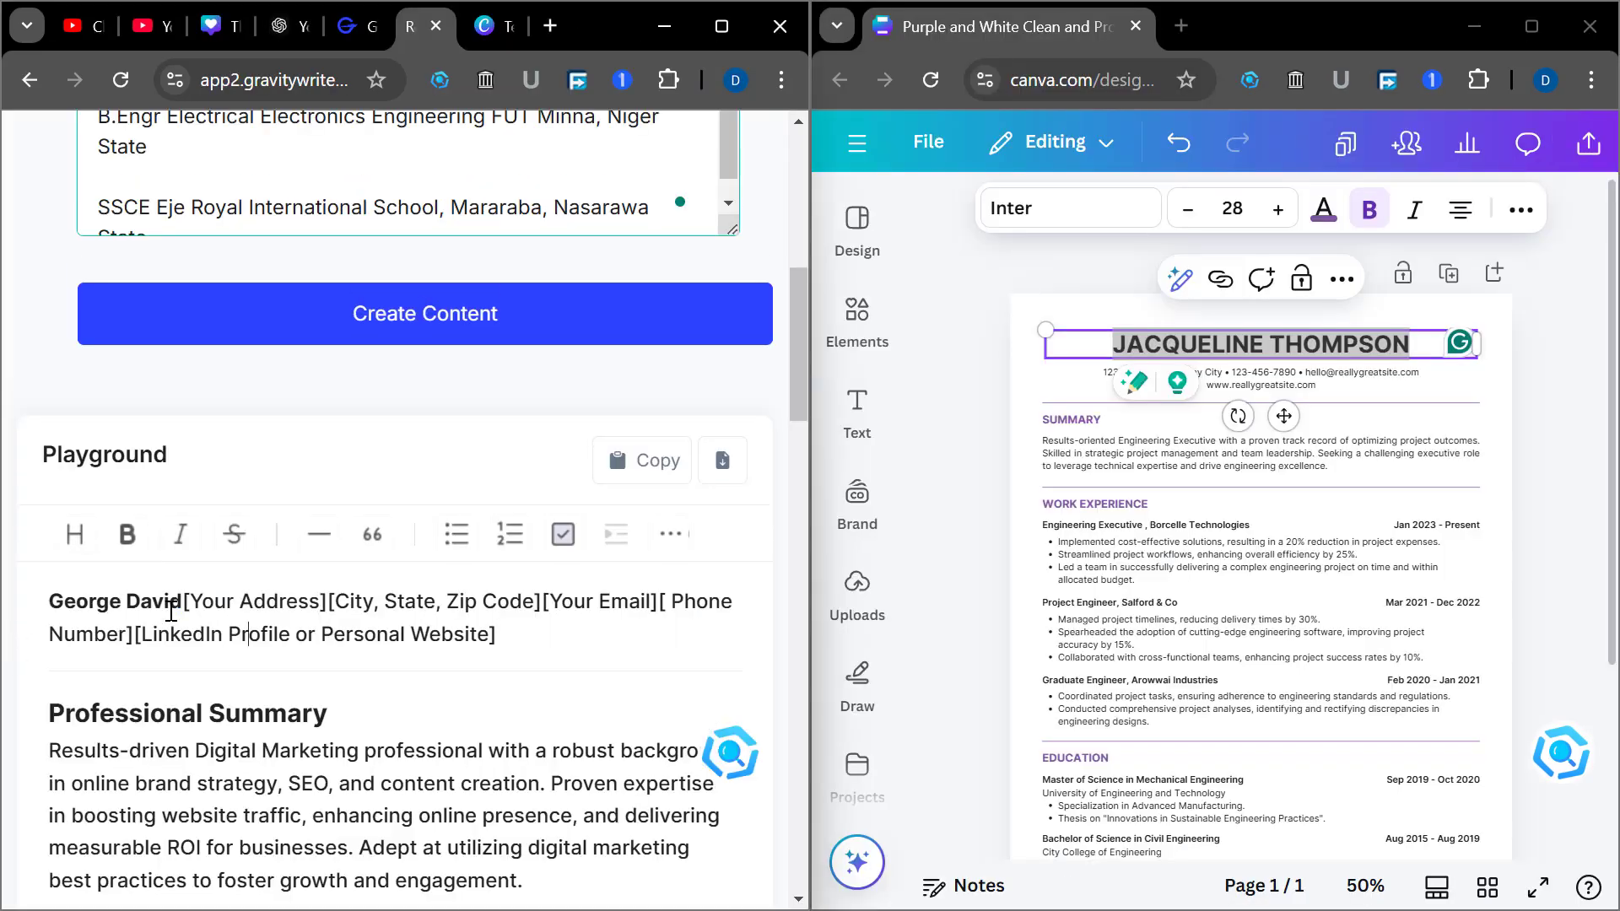
left_click_drag(182, 602, 49, 601)
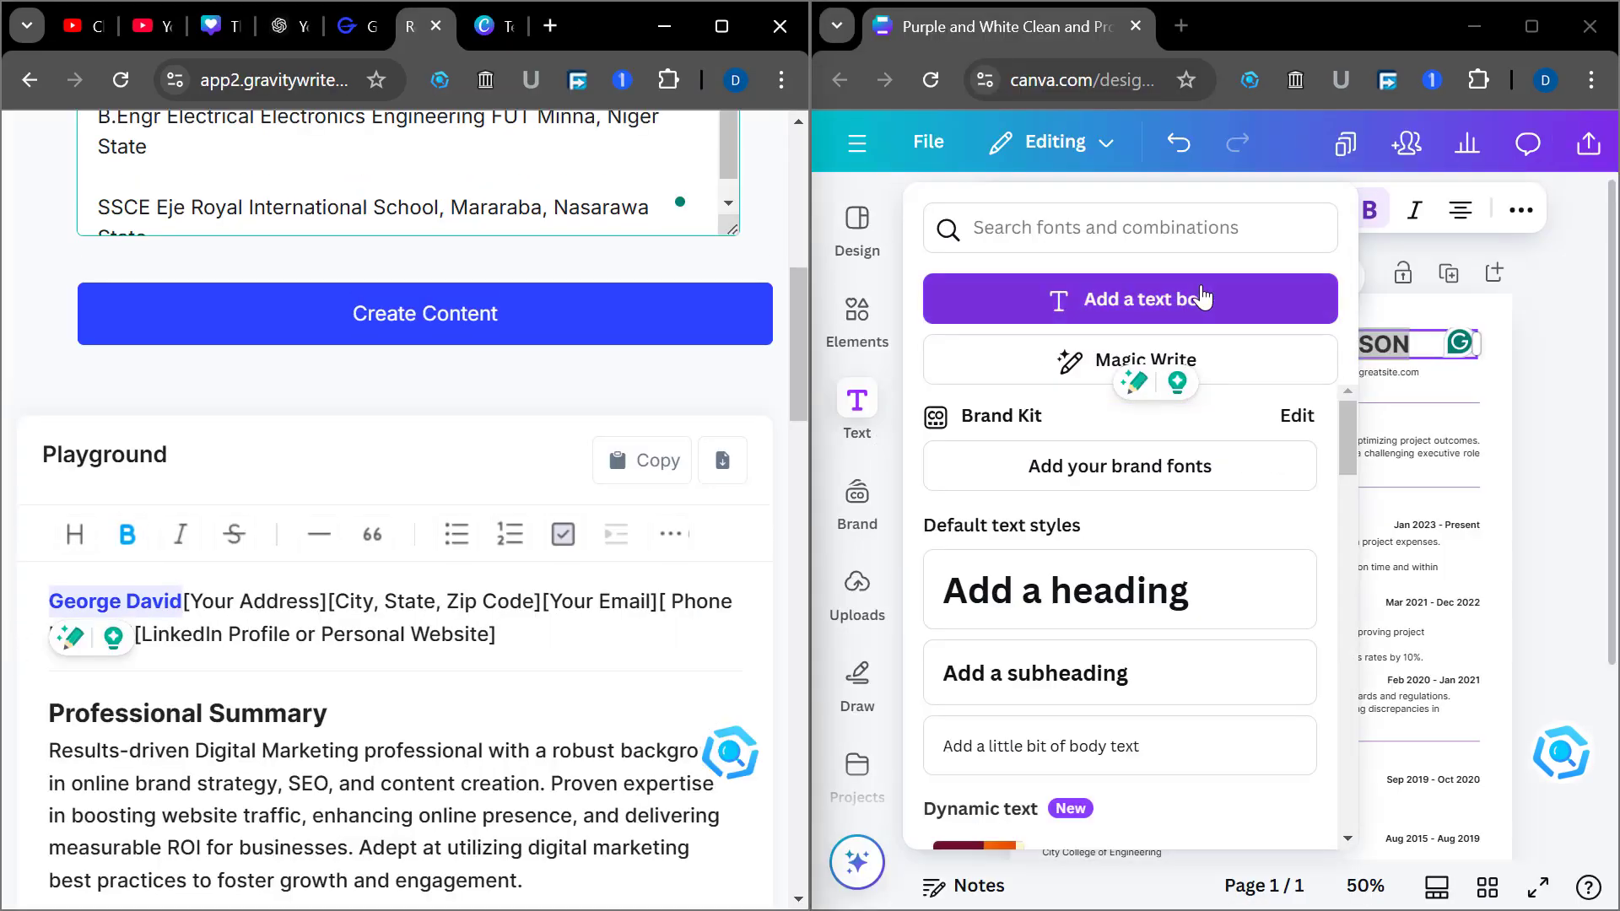
left_click(1386, 351)
left_click(1525, 358)
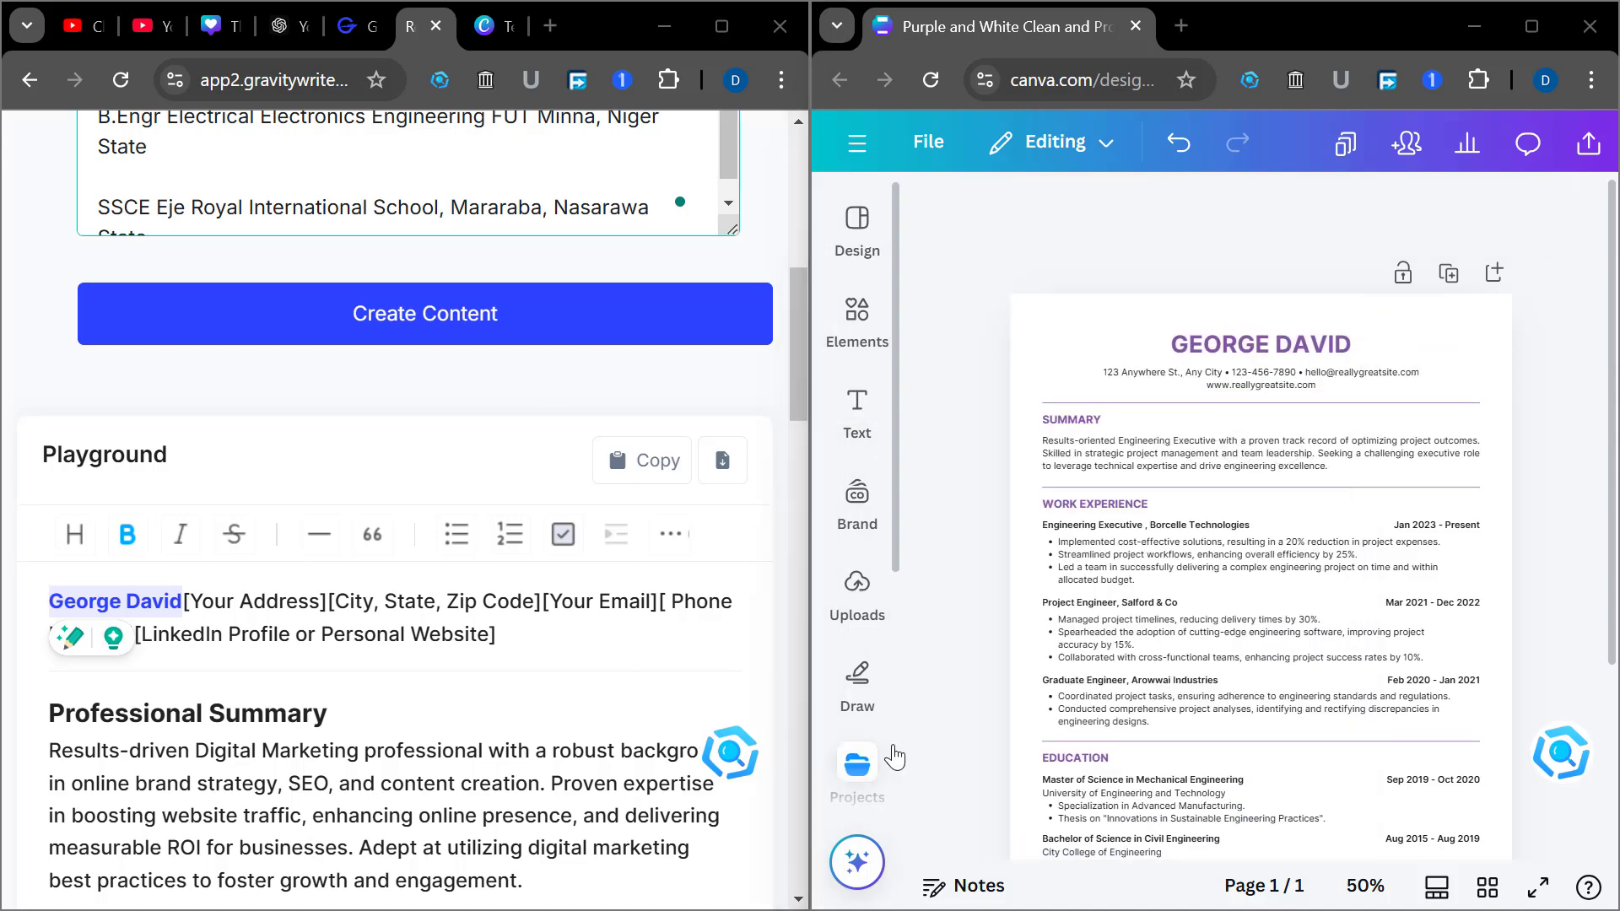
Replace the template's summary with GravityWrite's digital marketing Professional Summary paragraph
mouse_move(877, 755)
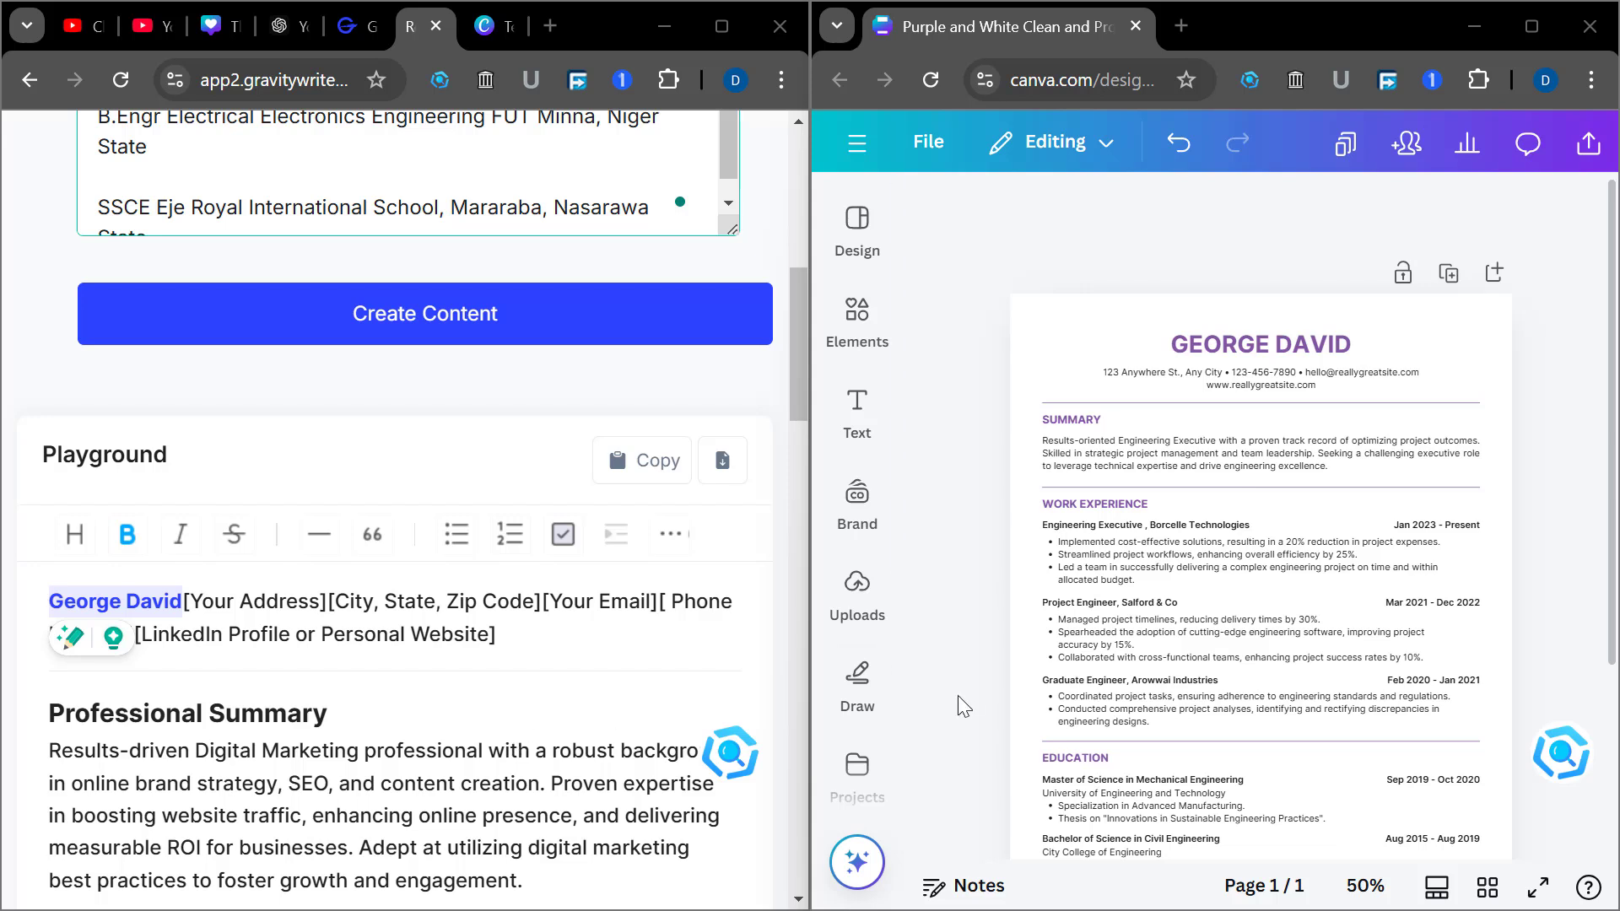
scroll(479, 757, "down", 1)
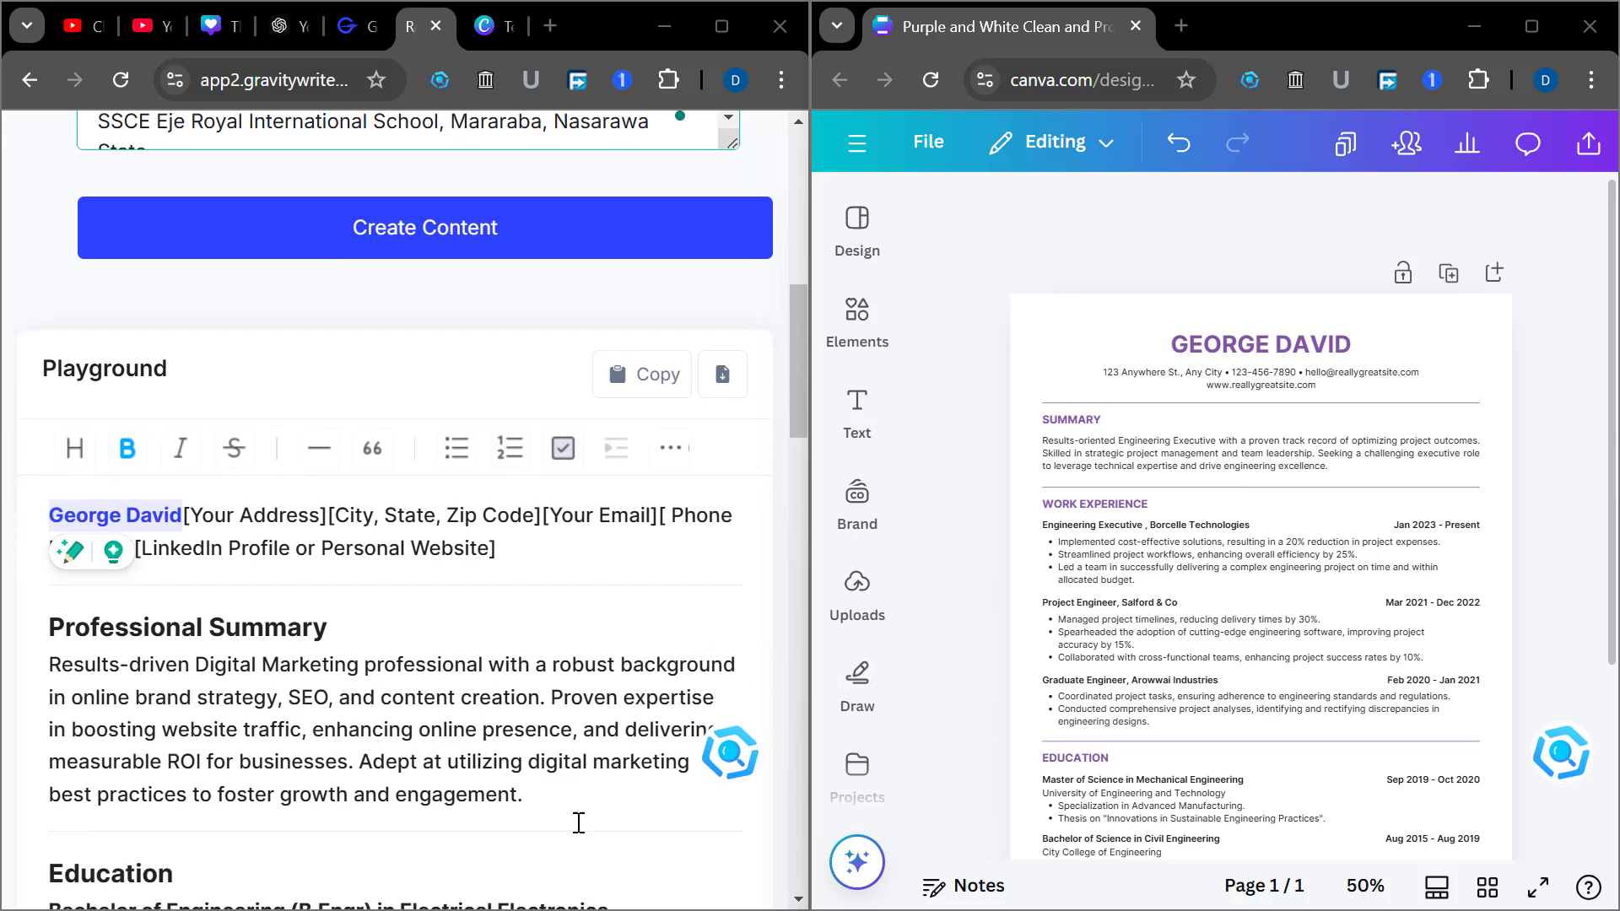
left_click_drag(522, 794, 34, 669)
key("ctrl+c")
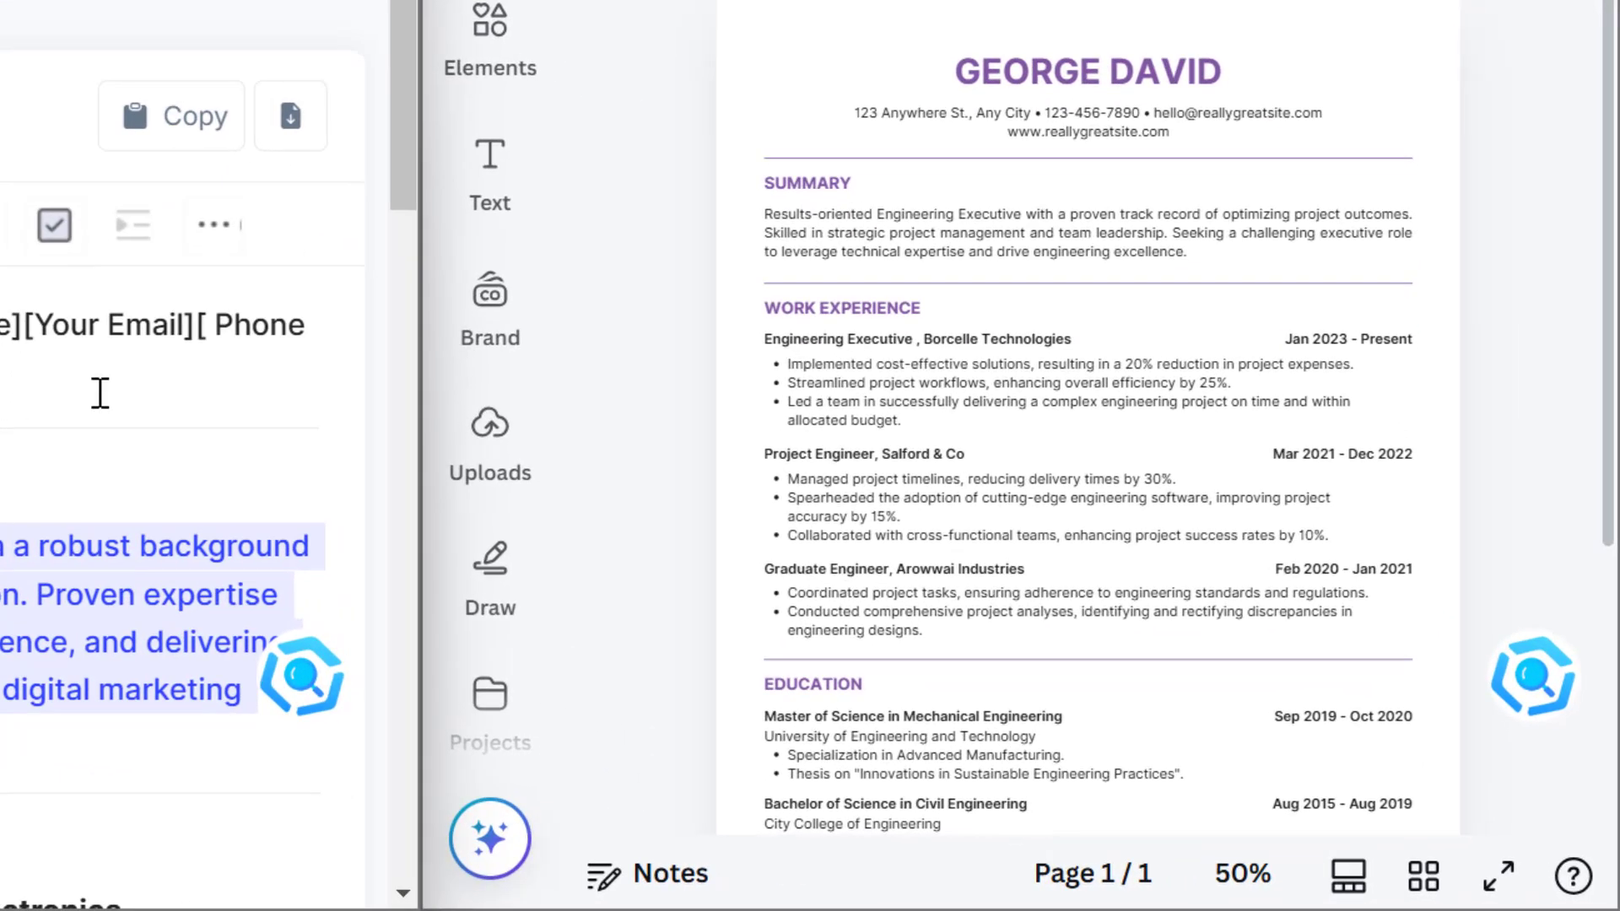
left_click(857, 493)
double_click(1201, 220)
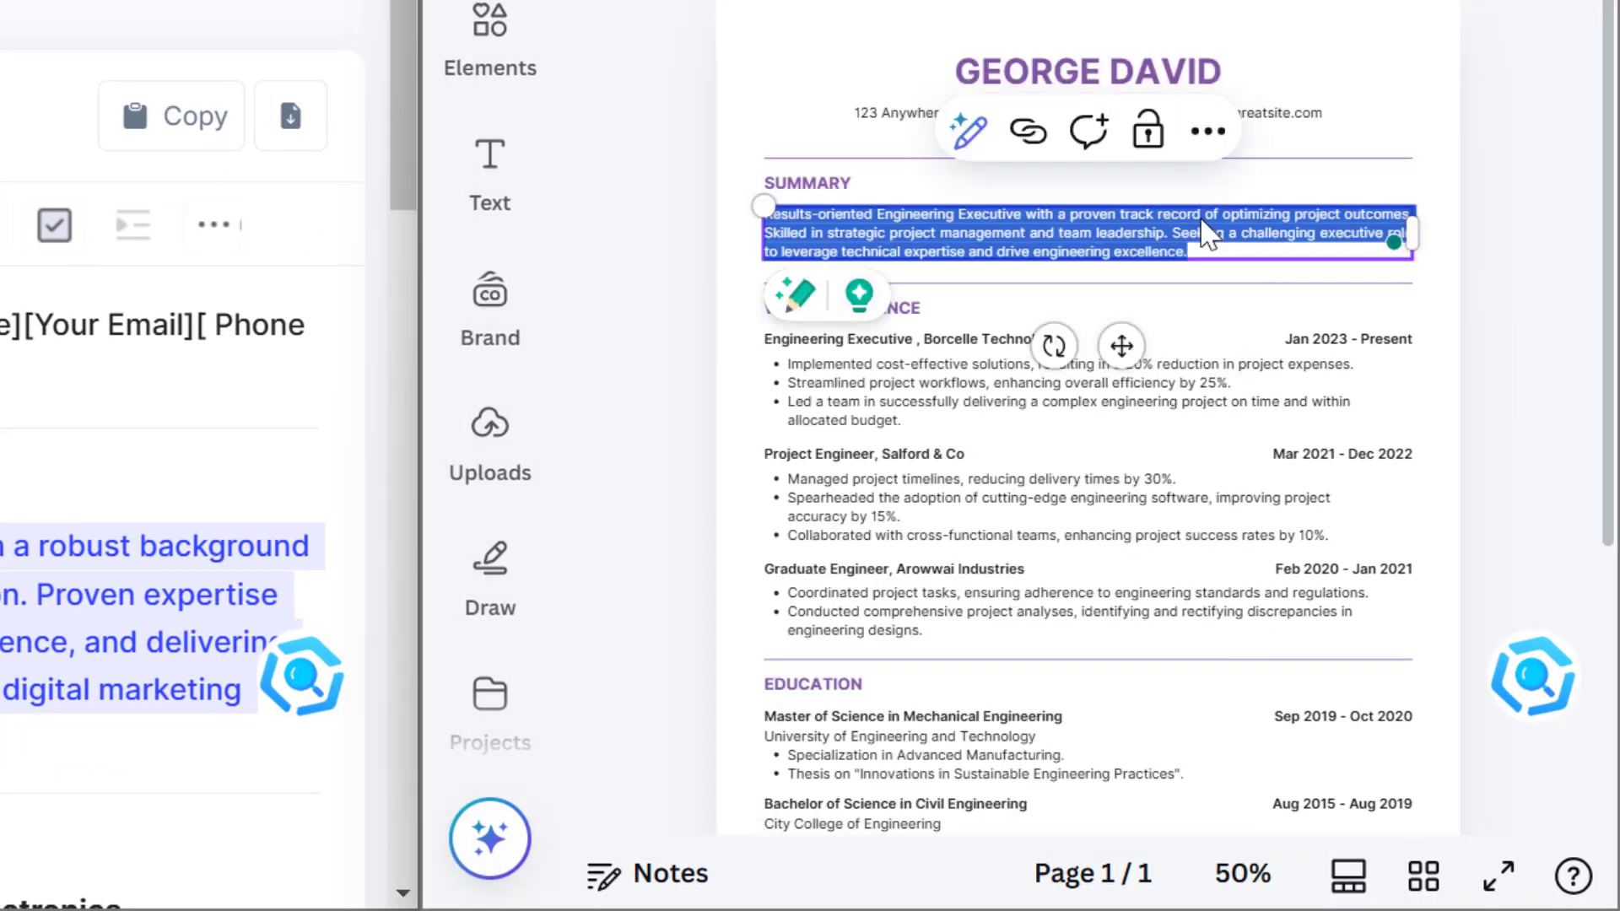
key("ctrl+v")
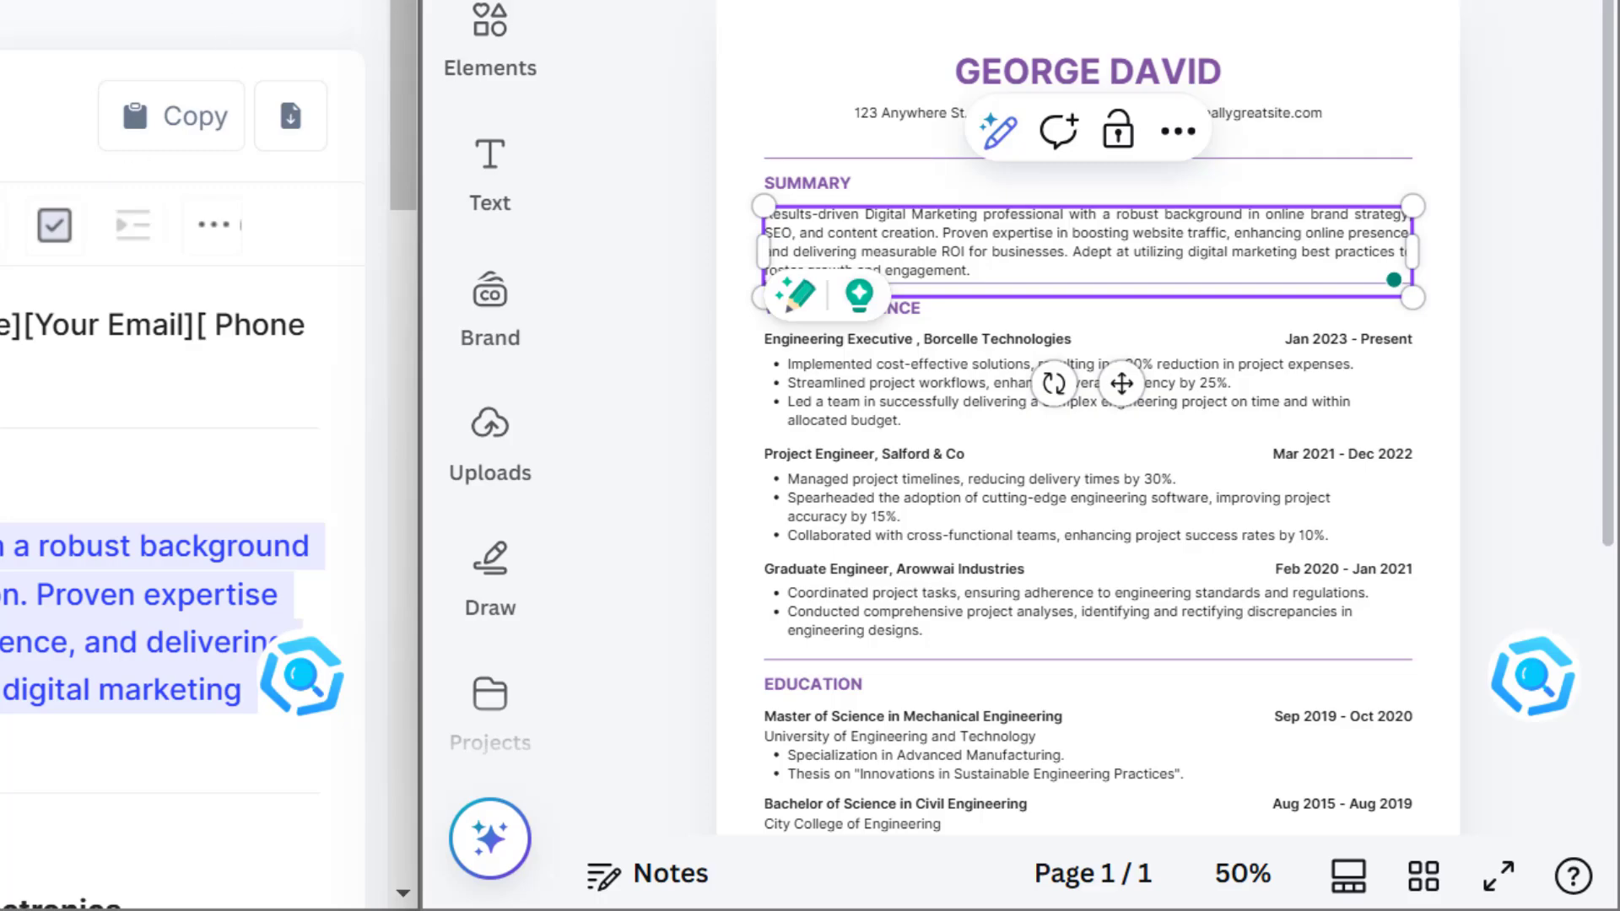
key("Escape")
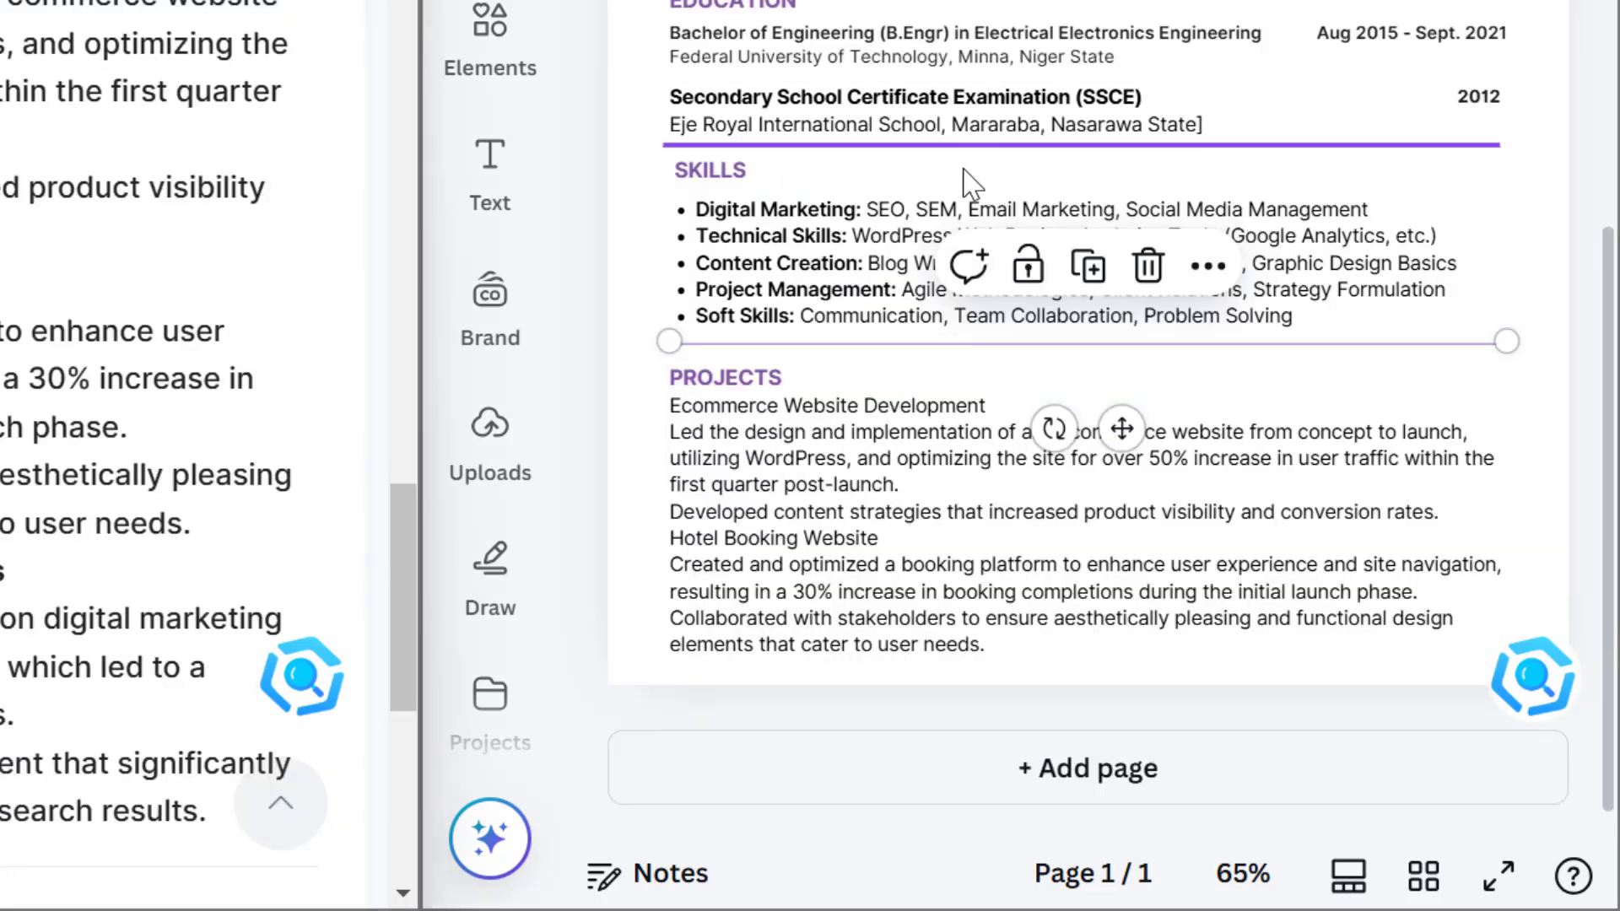
scroll(970, 181, "up", 6)
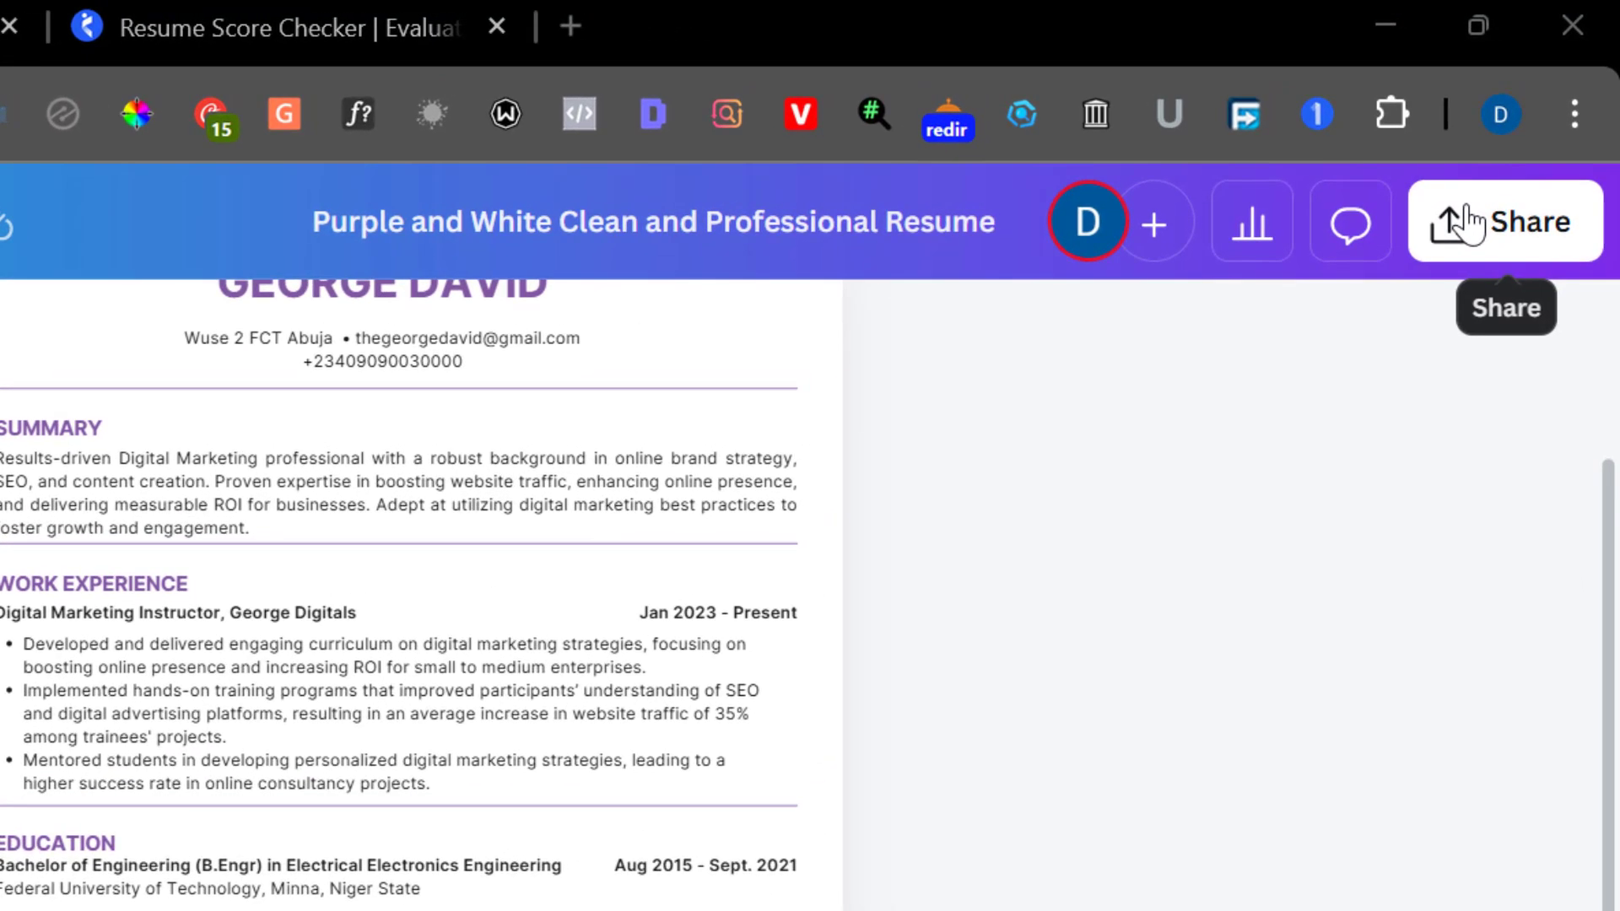
Rename the Canva design to 'Ai Professional Resume'
left_click(1468, 222)
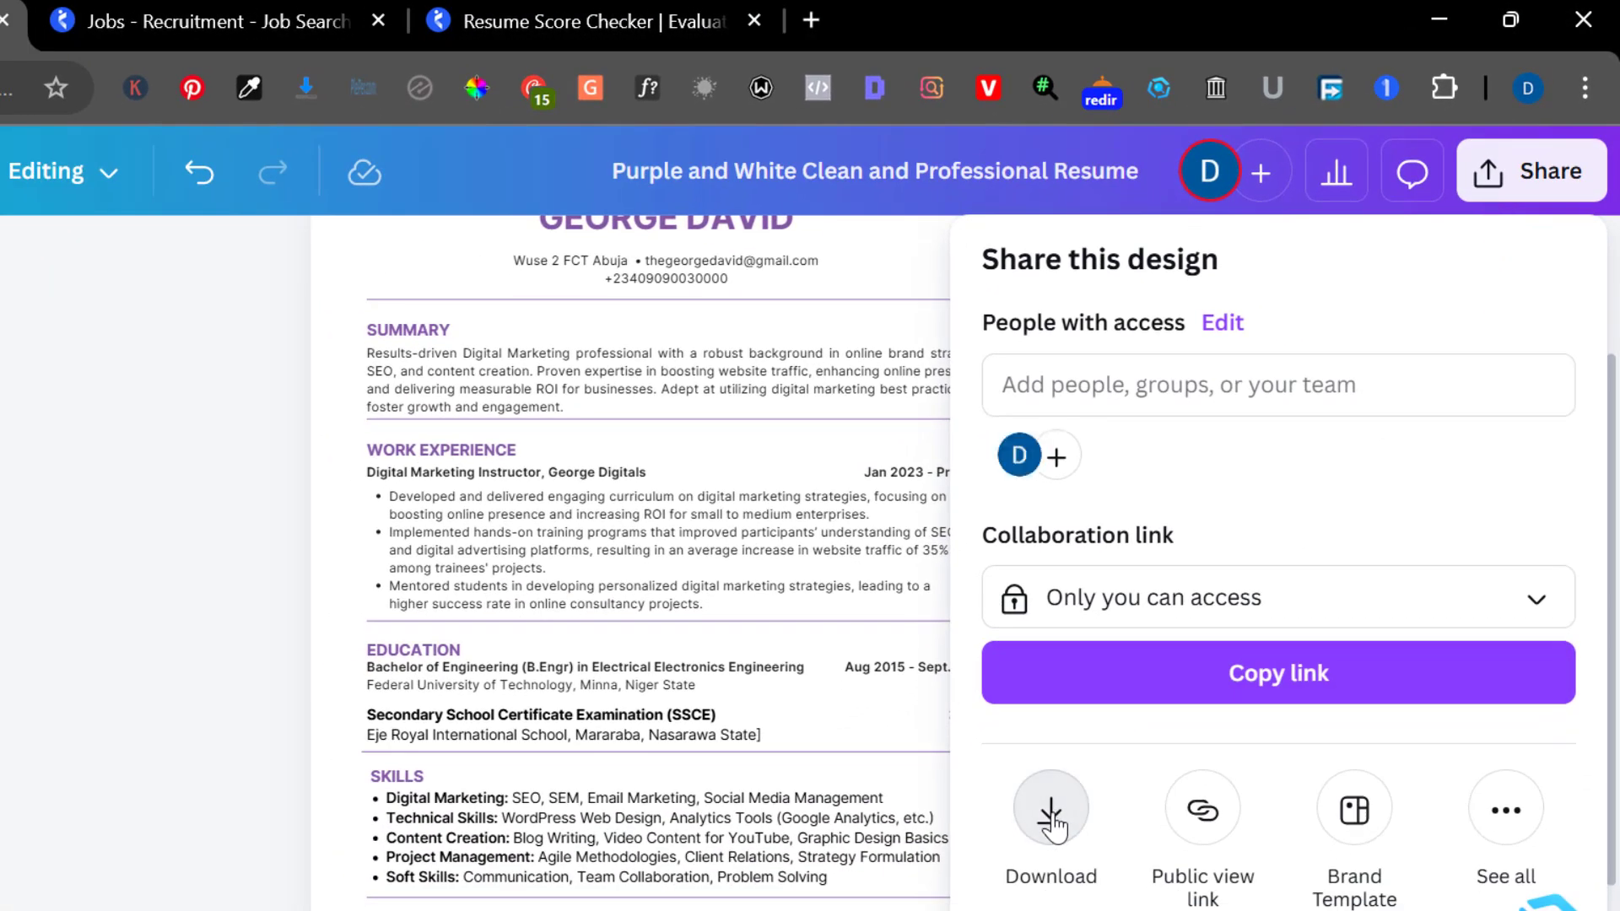
left_click(1051, 814)
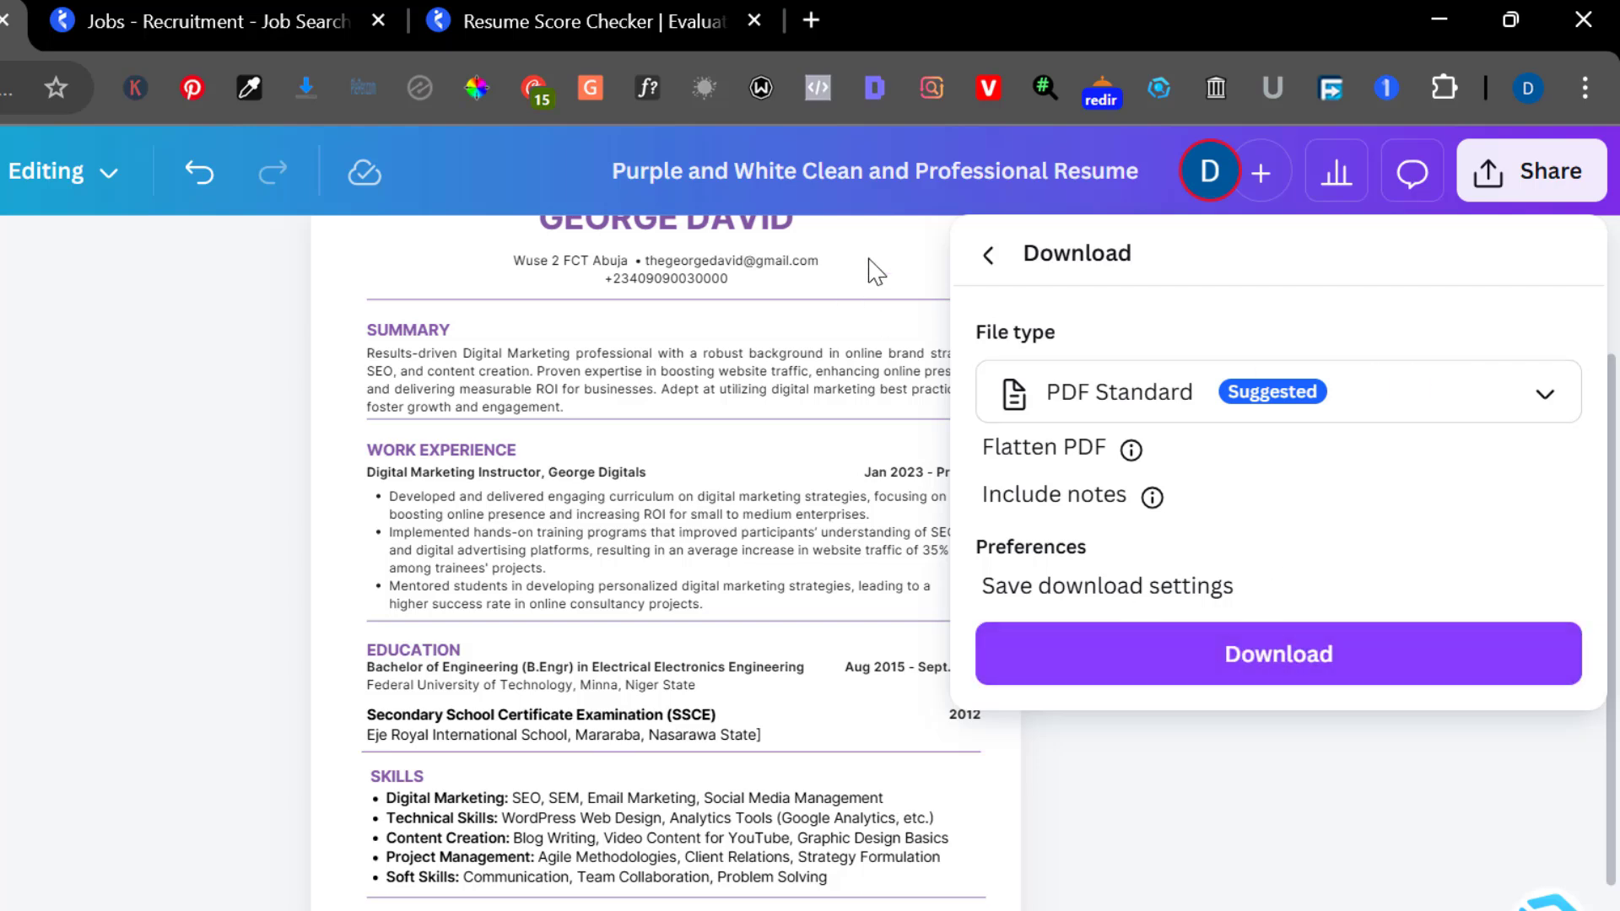
double_click(875, 167)
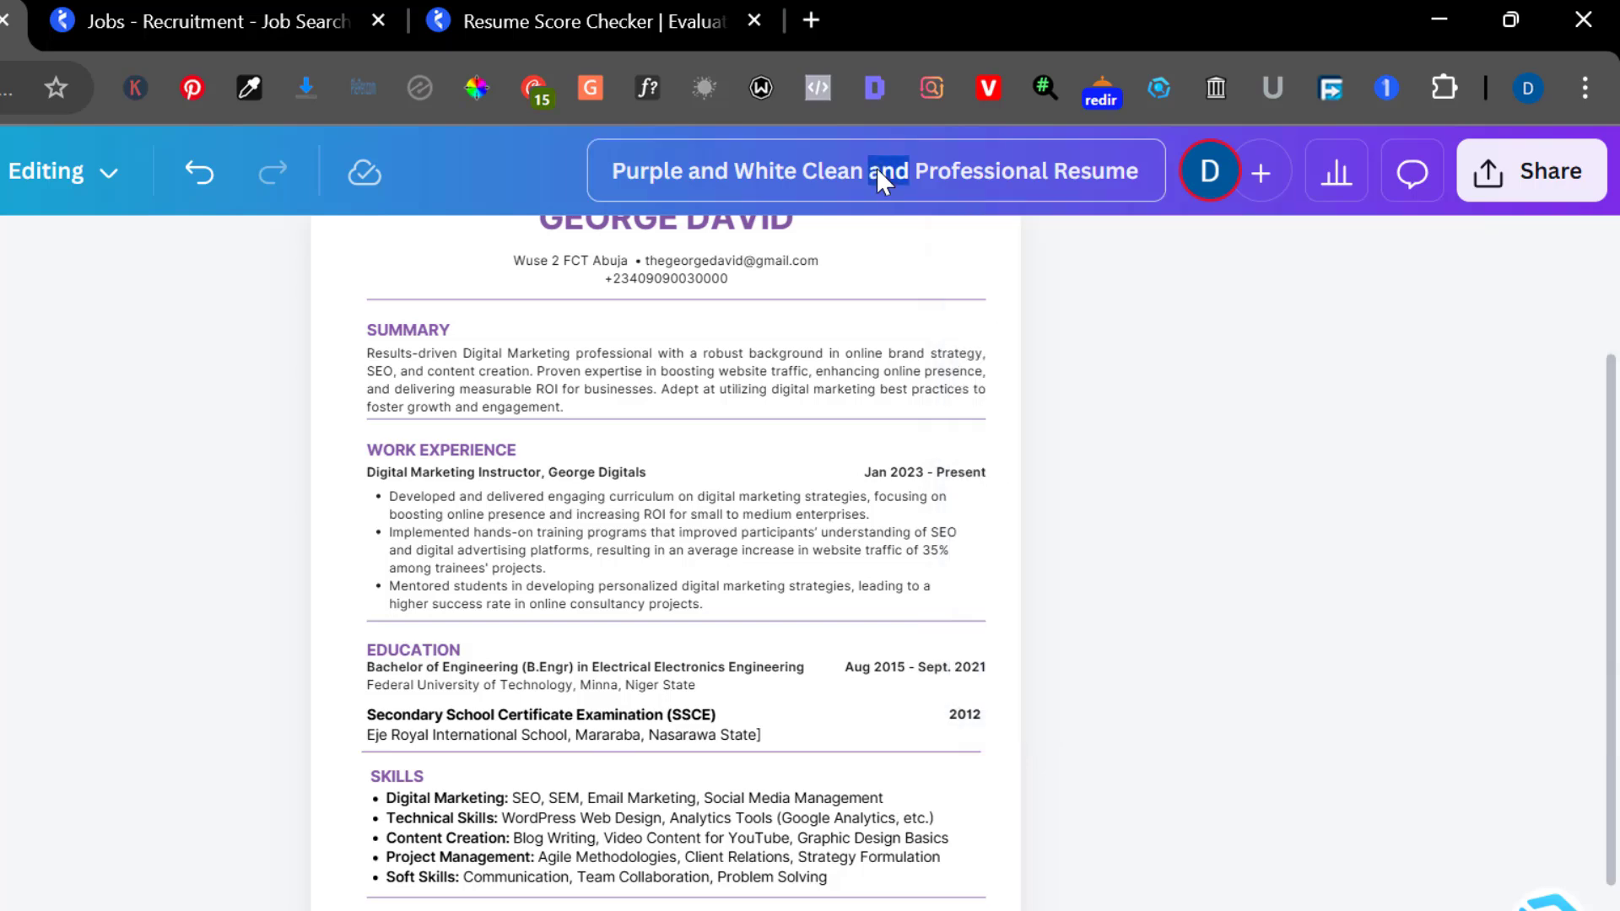
left_click(917, 169)
left_click_drag(916, 169, 623, 153)
type("A")
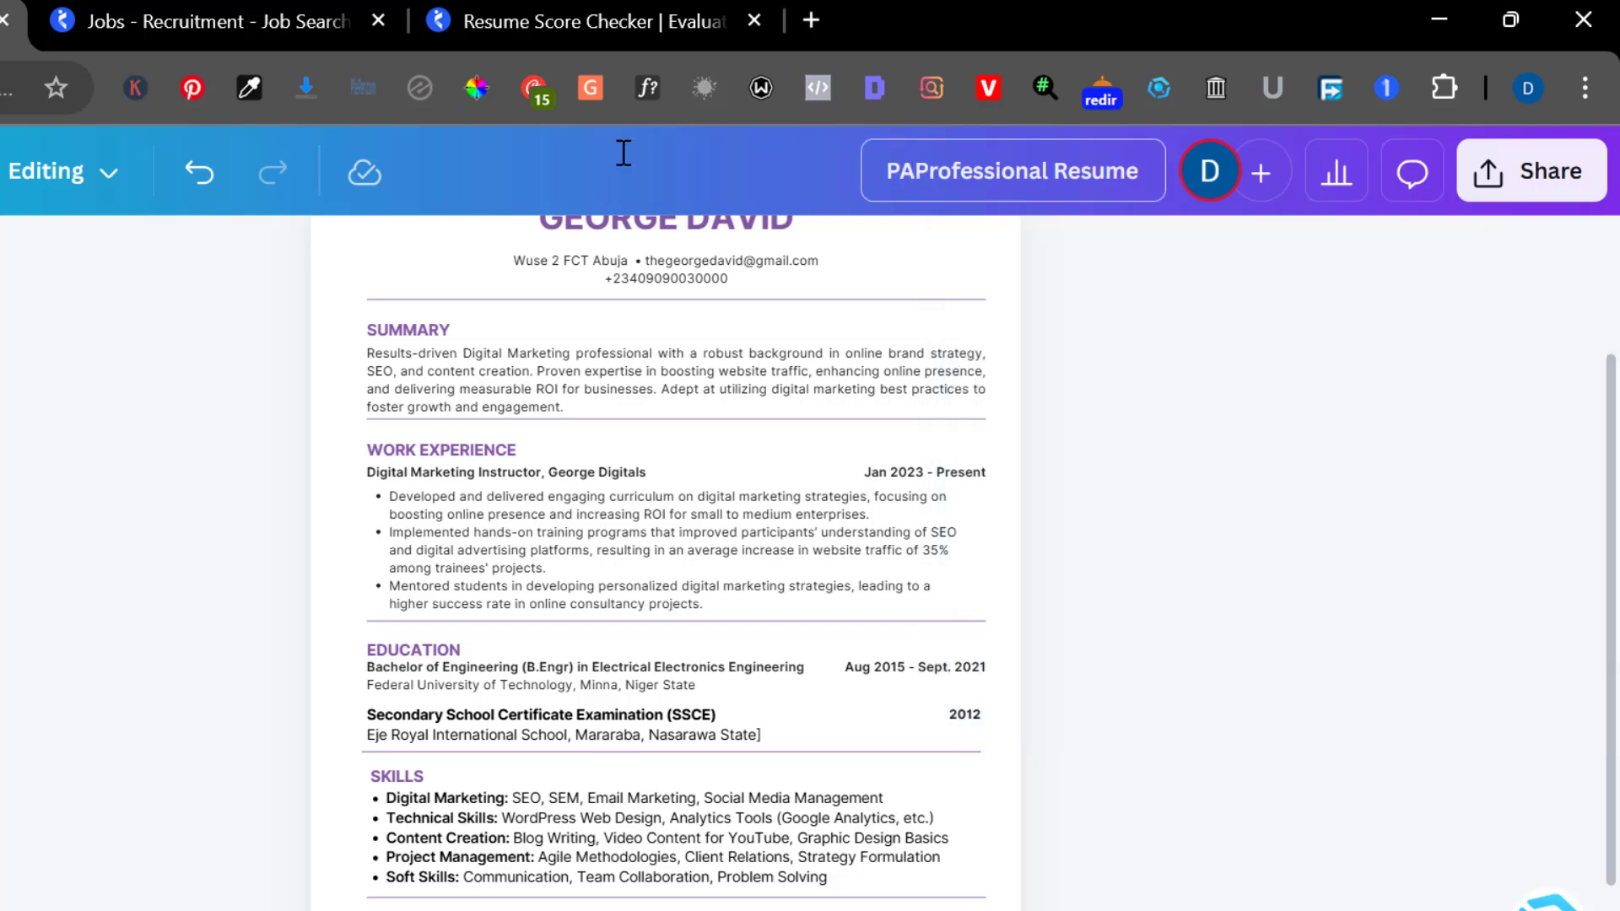
key("BackSpace")
key("BackSpace")
type("Ai")
Download the resume as a PDF Standard file
left_click(1490, 171)
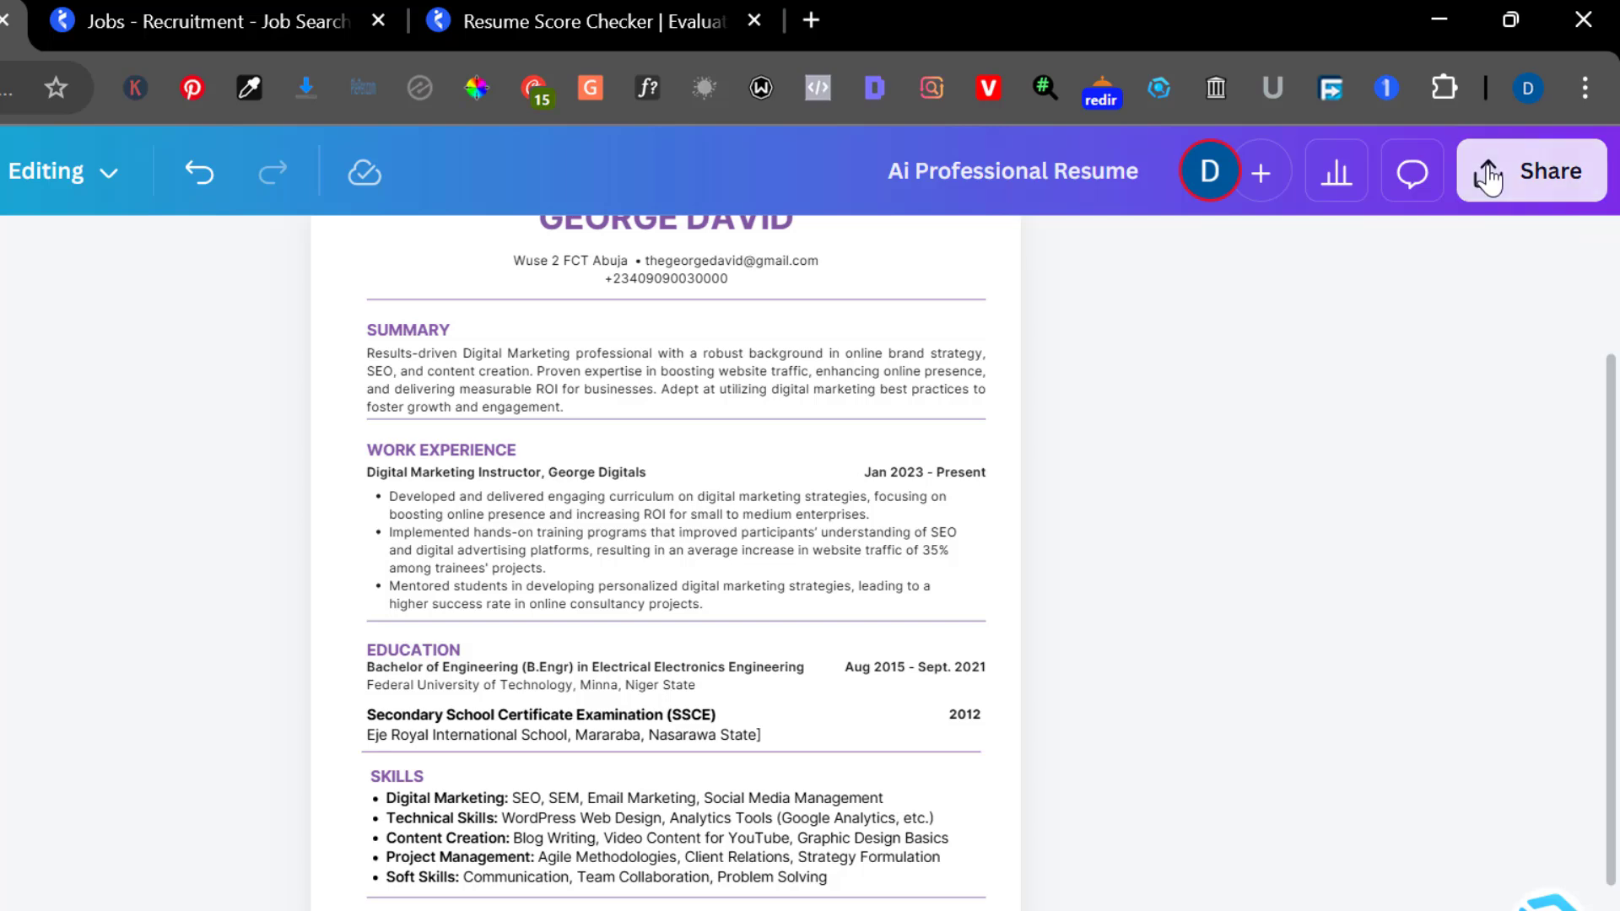
left_click(1051, 811)
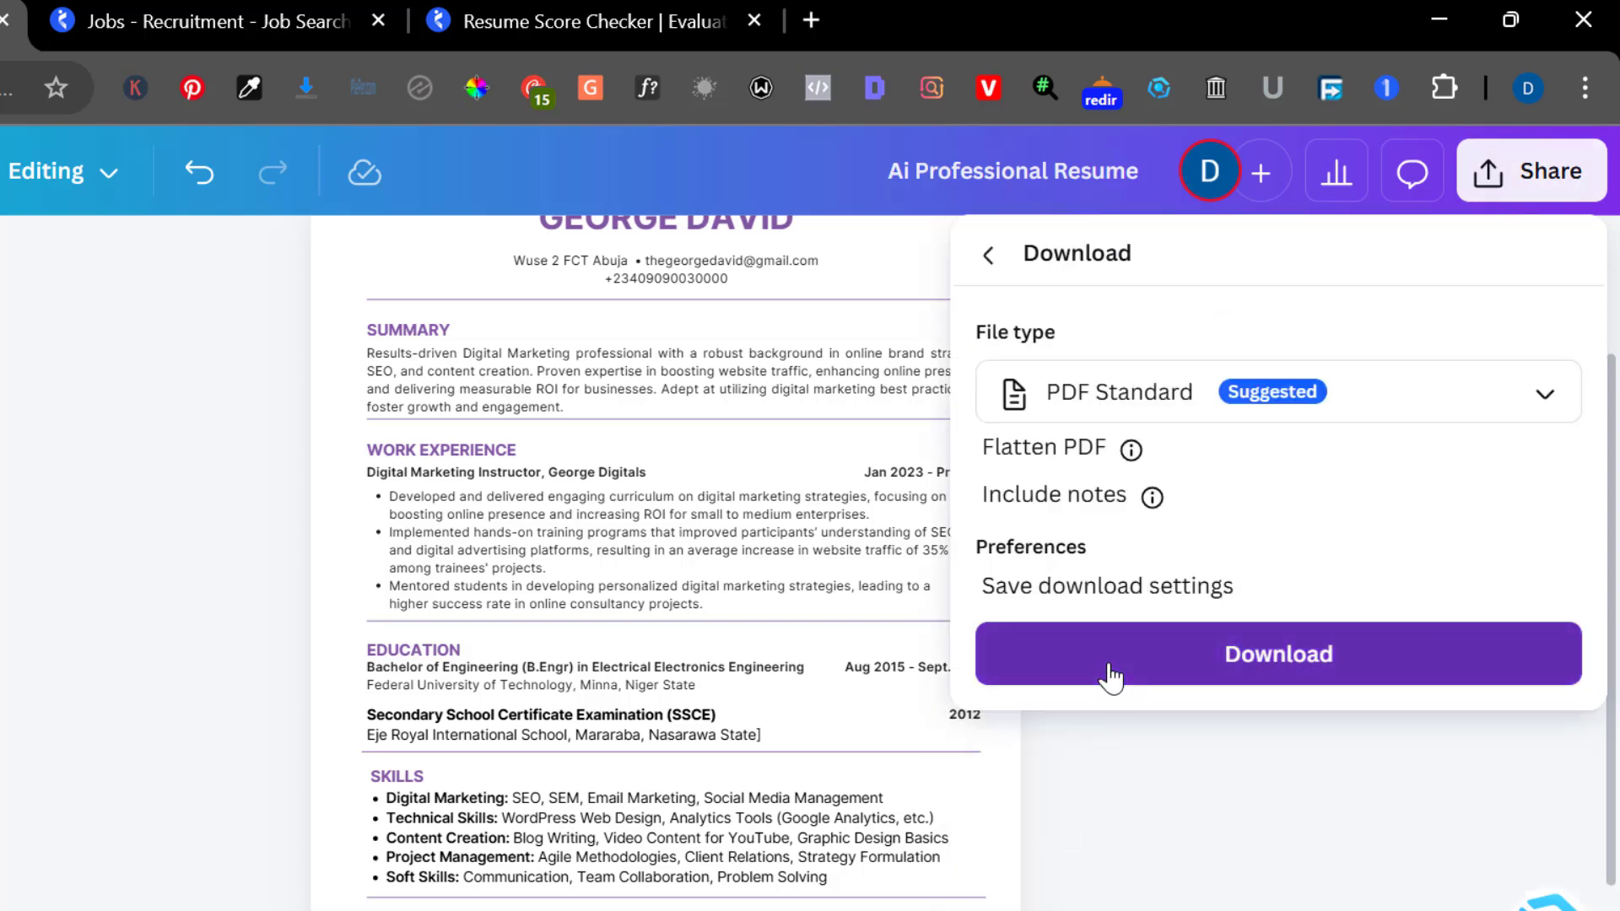
left_click(1107, 673)
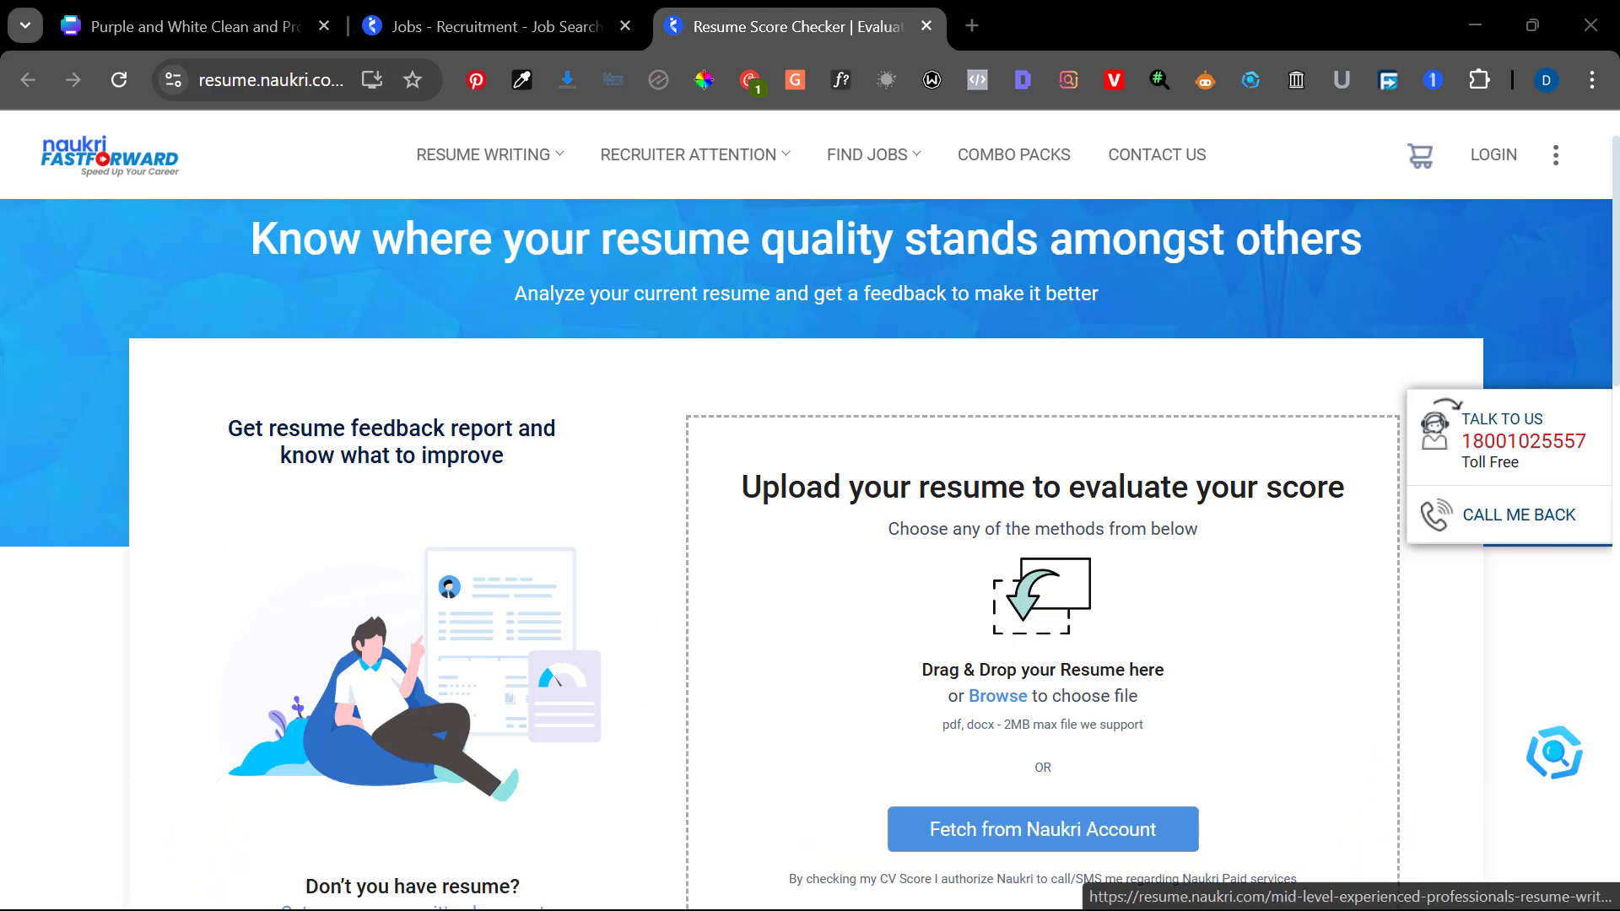
Upload 'Ai Professional Resume.pdf' from Downloads to the score checker and review its High rating
mouse_move(763, 881)
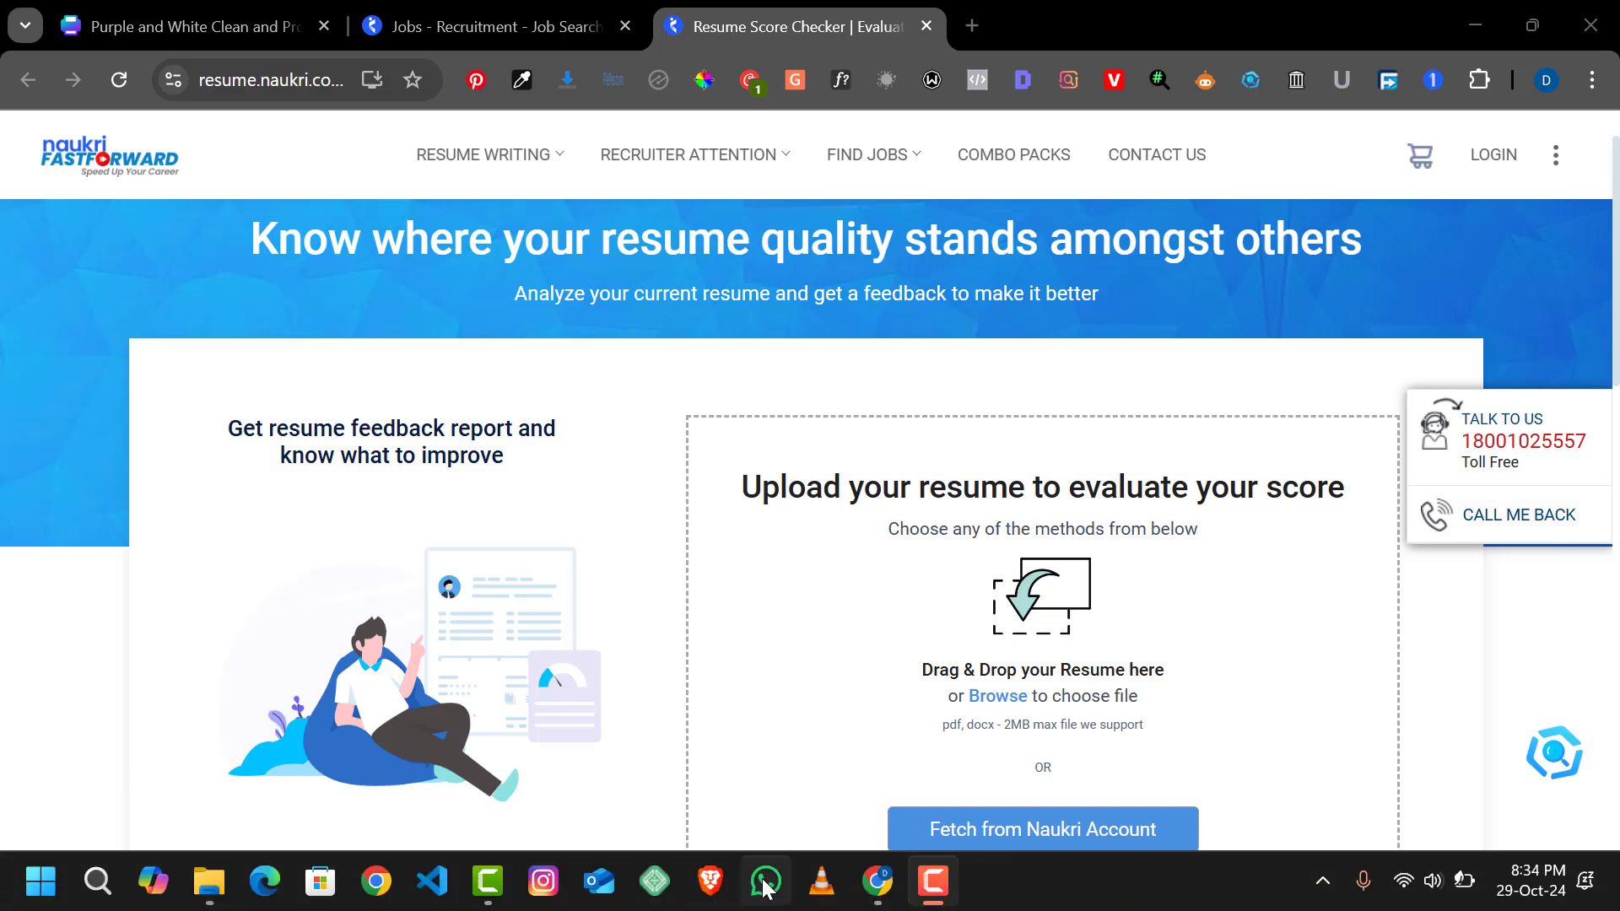
left_click(208, 893)
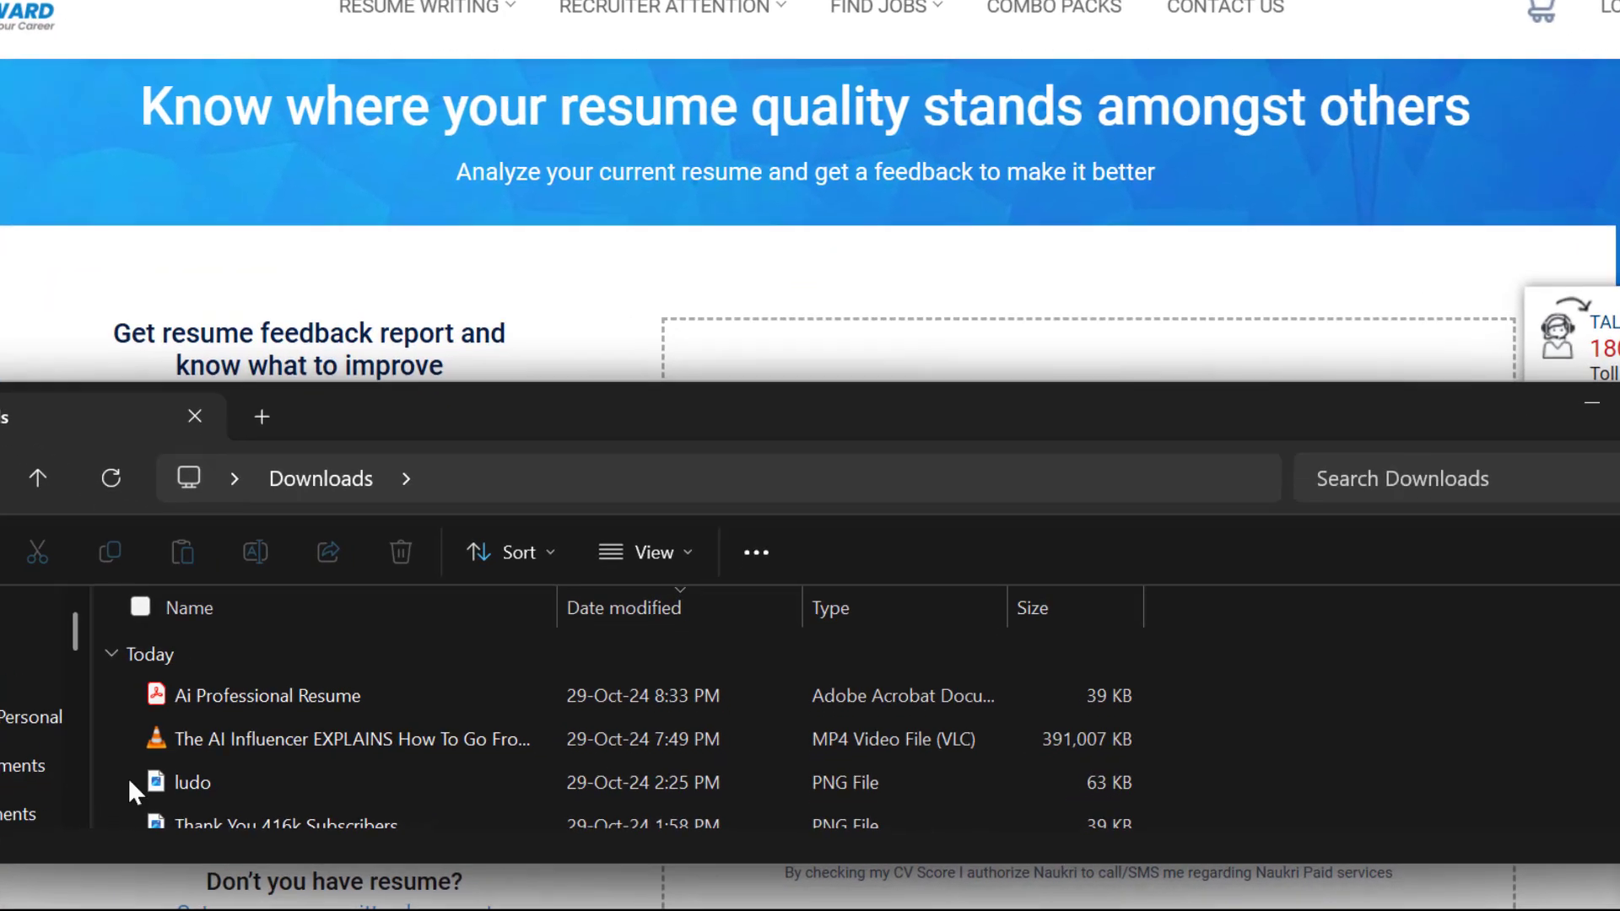
left_click(130, 656)
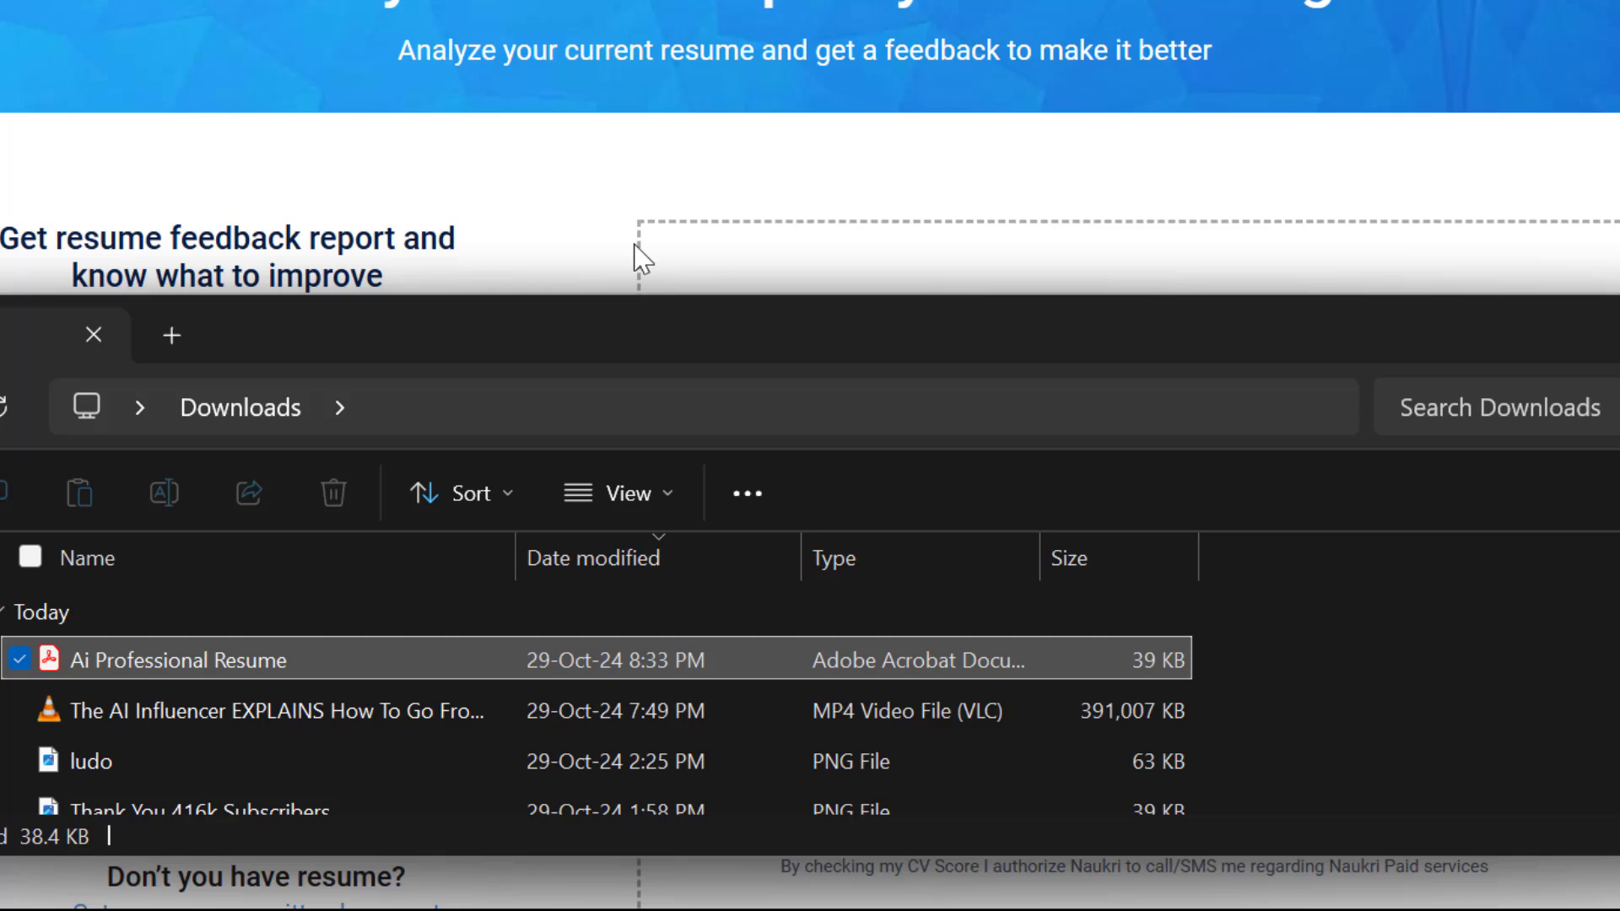
left_click_drag(641, 258, 777, 272)
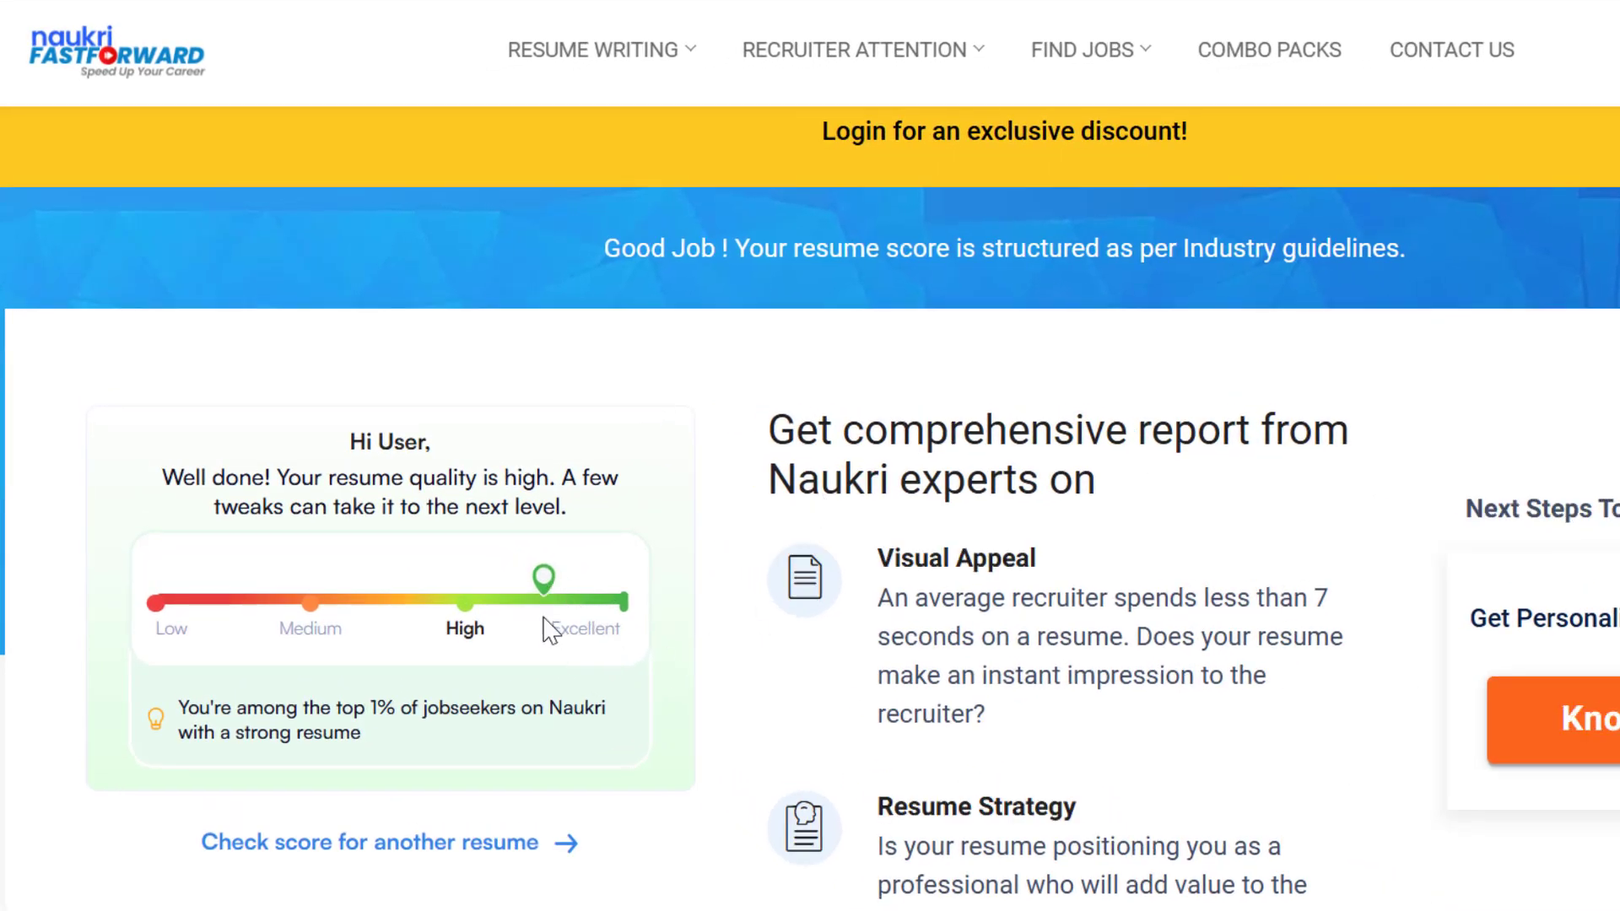
scroll(581, 601, "down", 3)
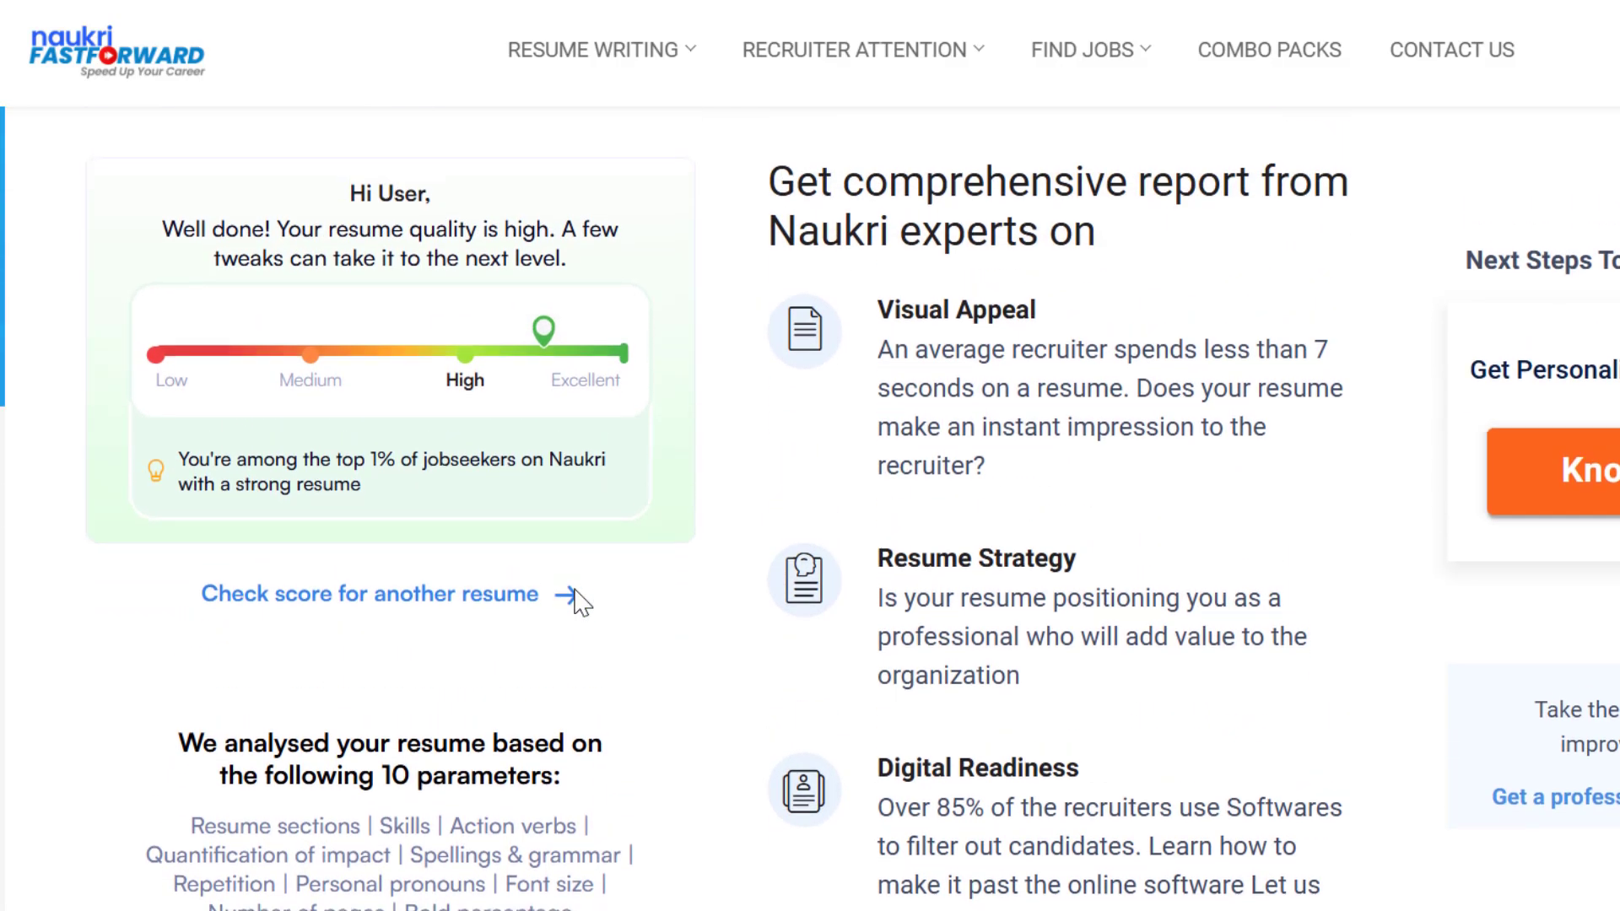
scroll(581, 600, "down", 3)
scroll(581, 602, "up", 6)
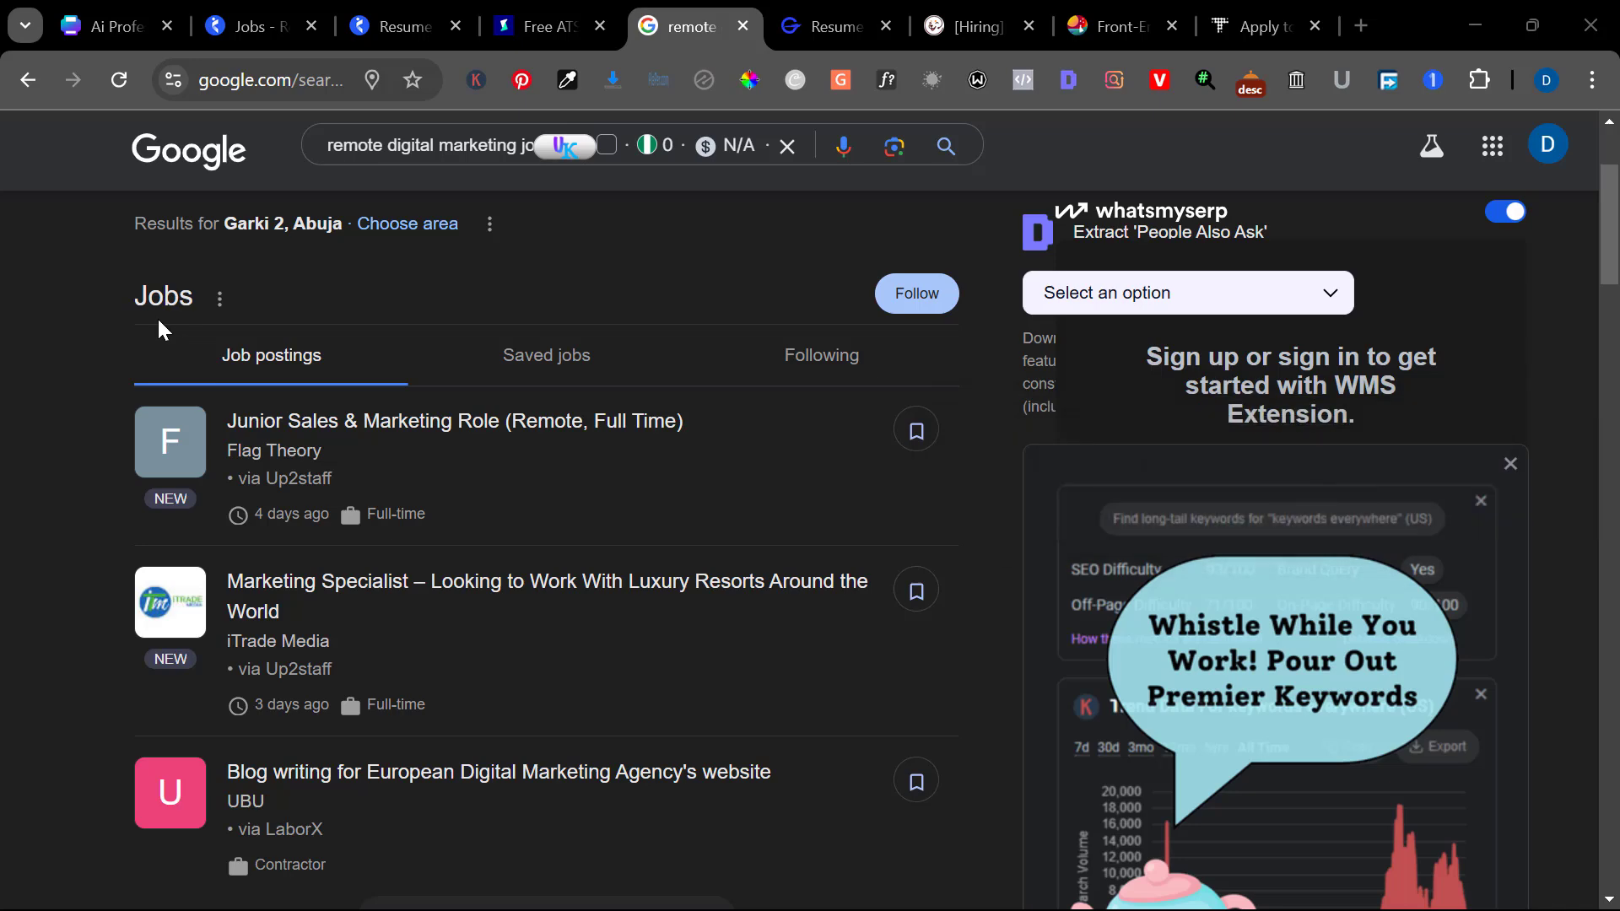
Open the Junior Sales & Marketing Role listing, expand its full description and select the text
left_click(275, 444)
scroll(1321, 568, "down", 1)
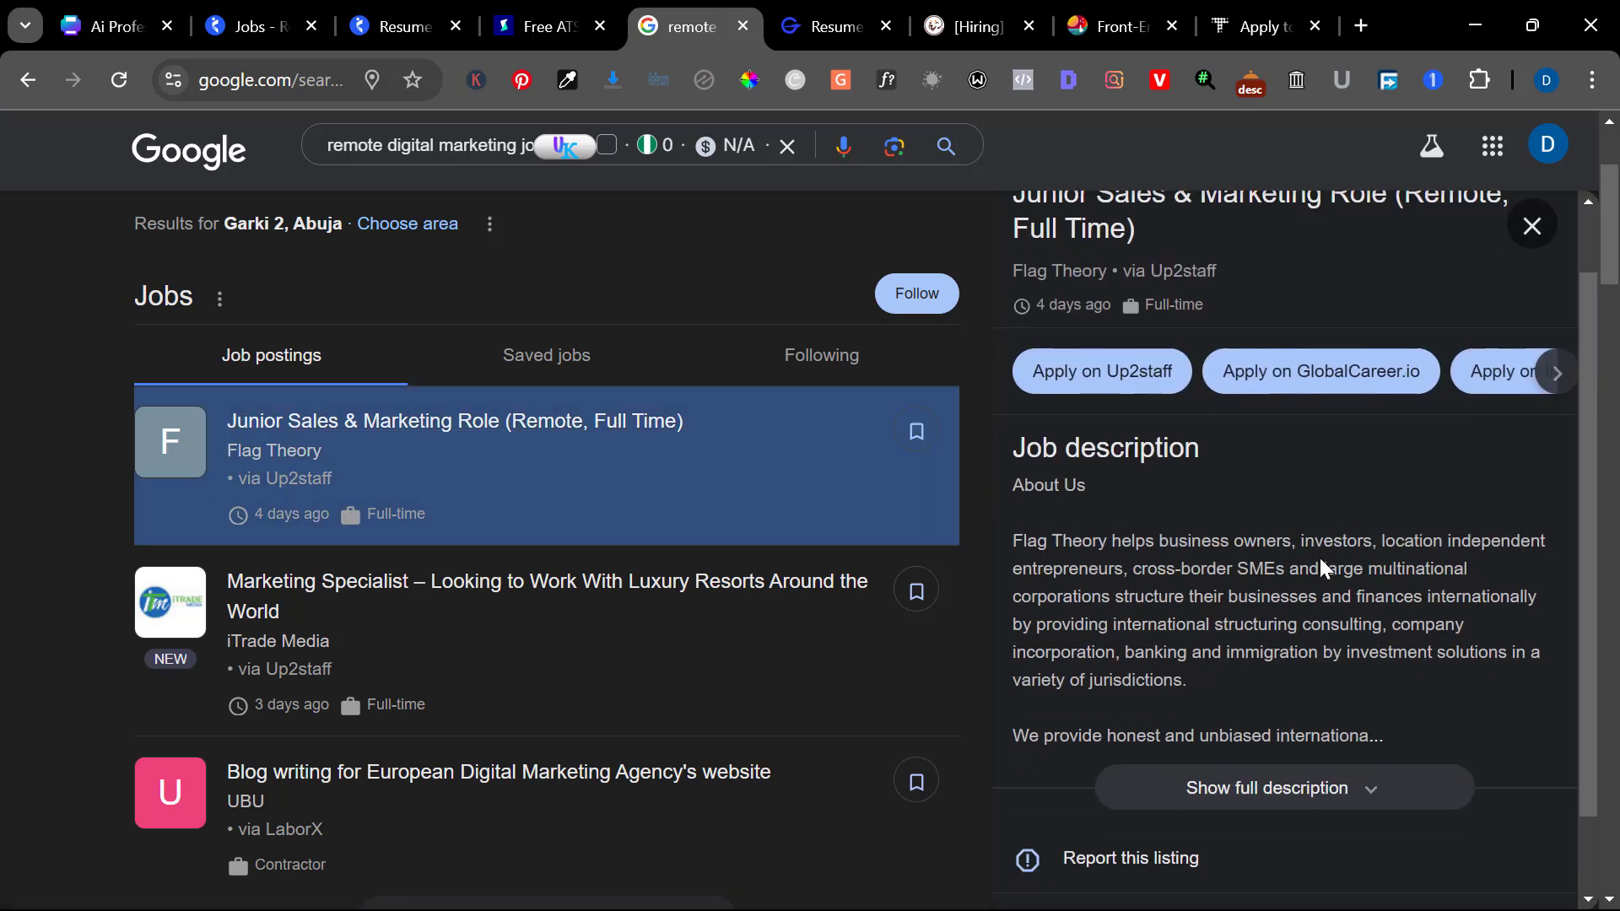
left_click(1257, 764)
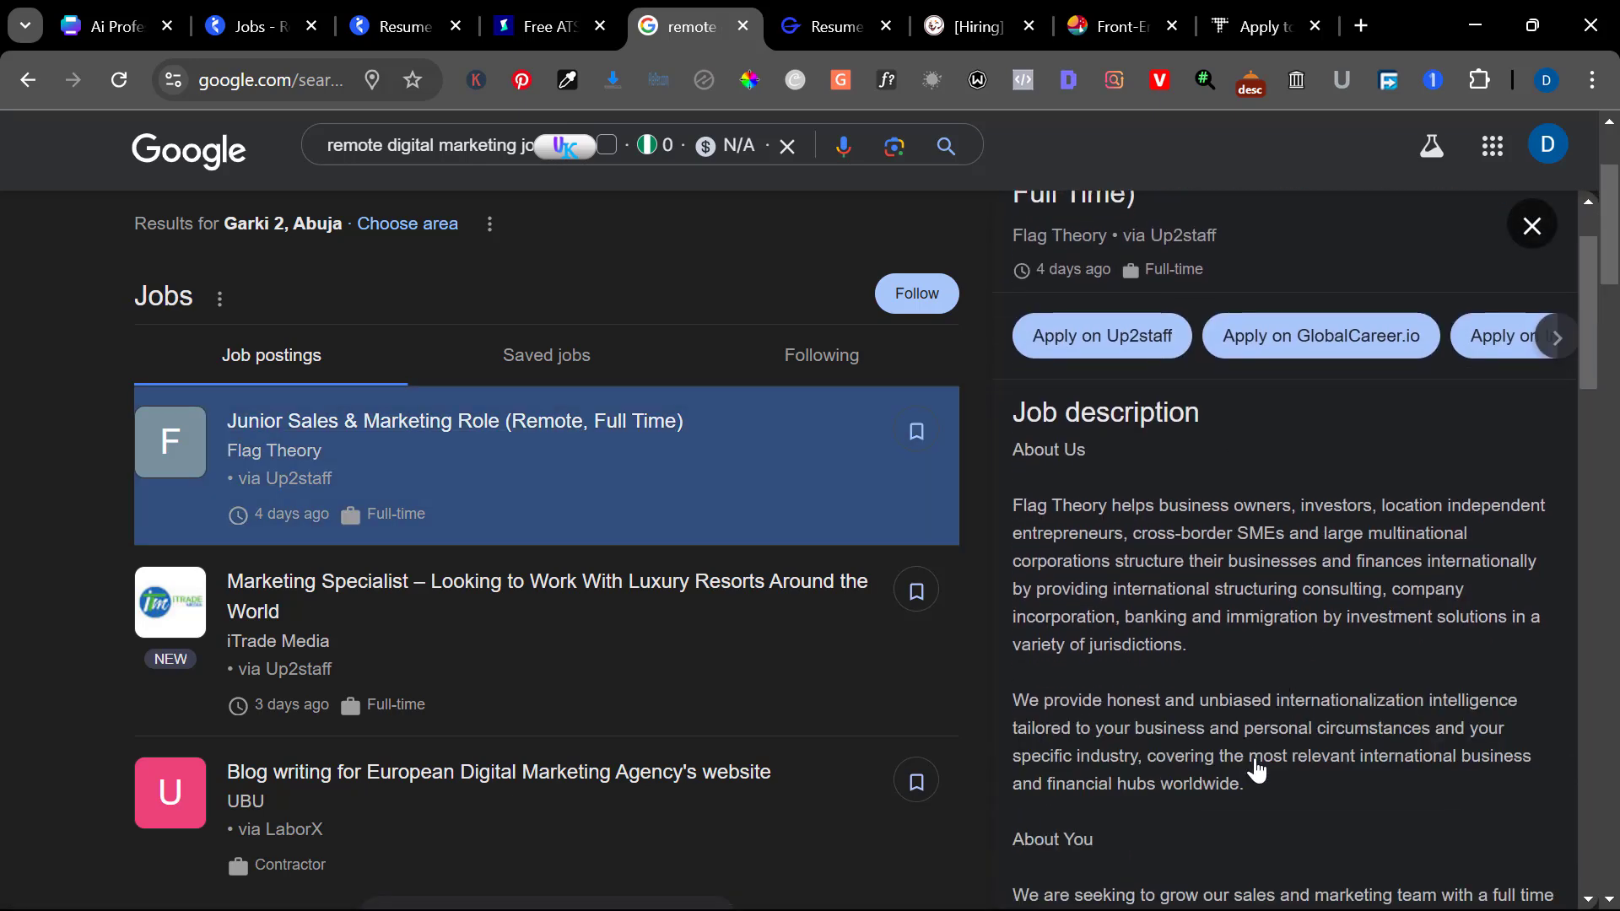
scroll(1257, 770, "down", 2)
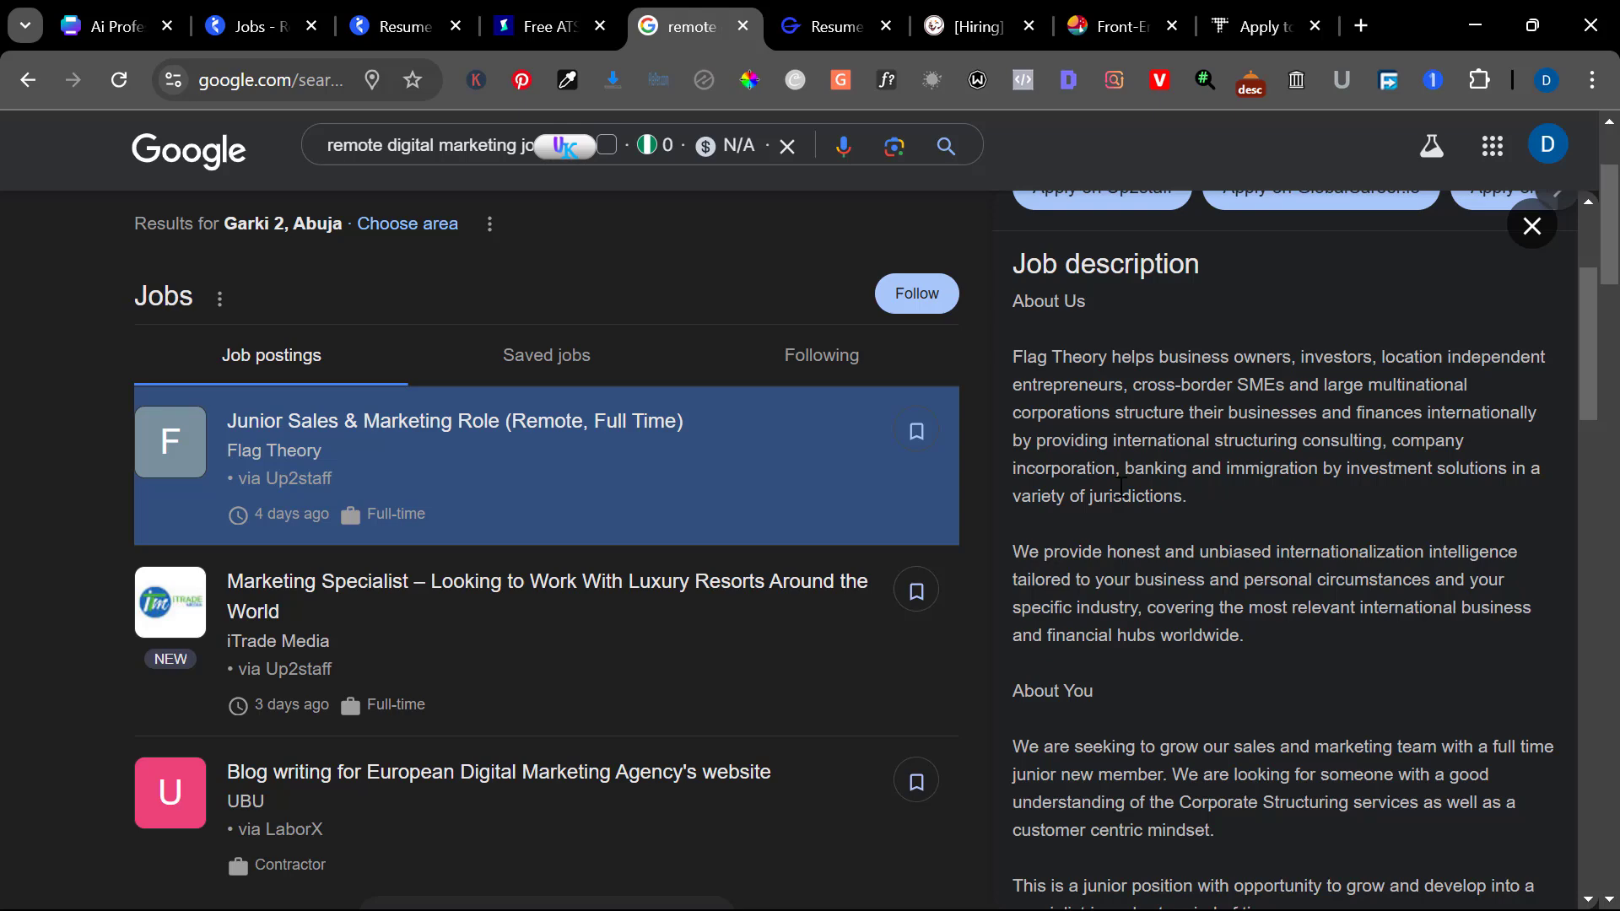
scroll(1012, 351, "down", 8)
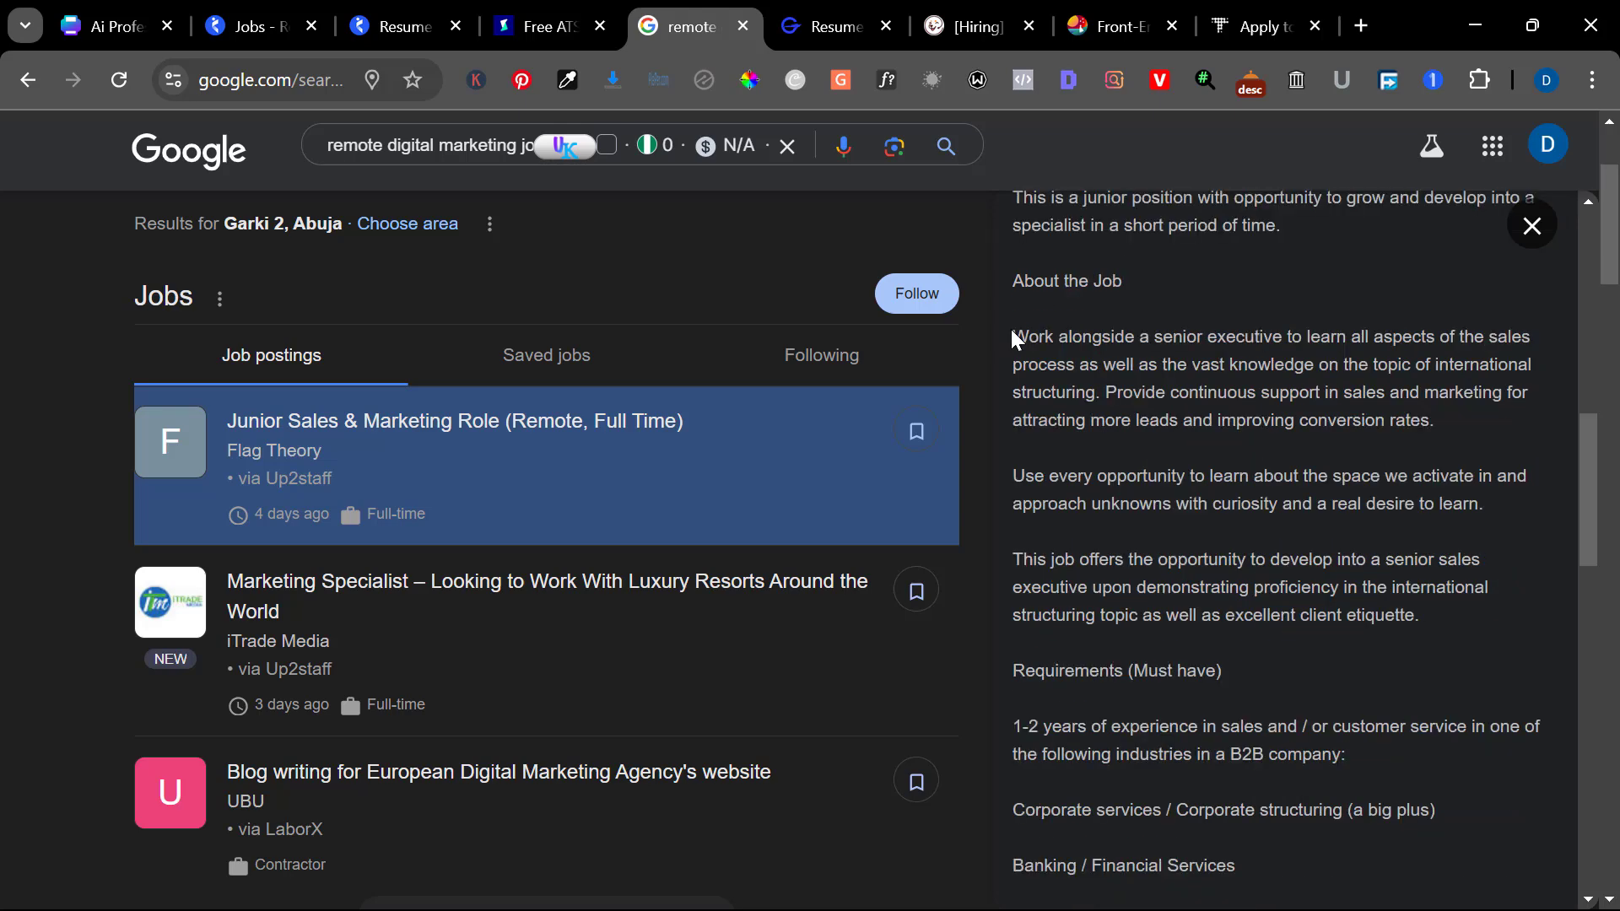
left_click_drag(1012, 337, 1185, 705)
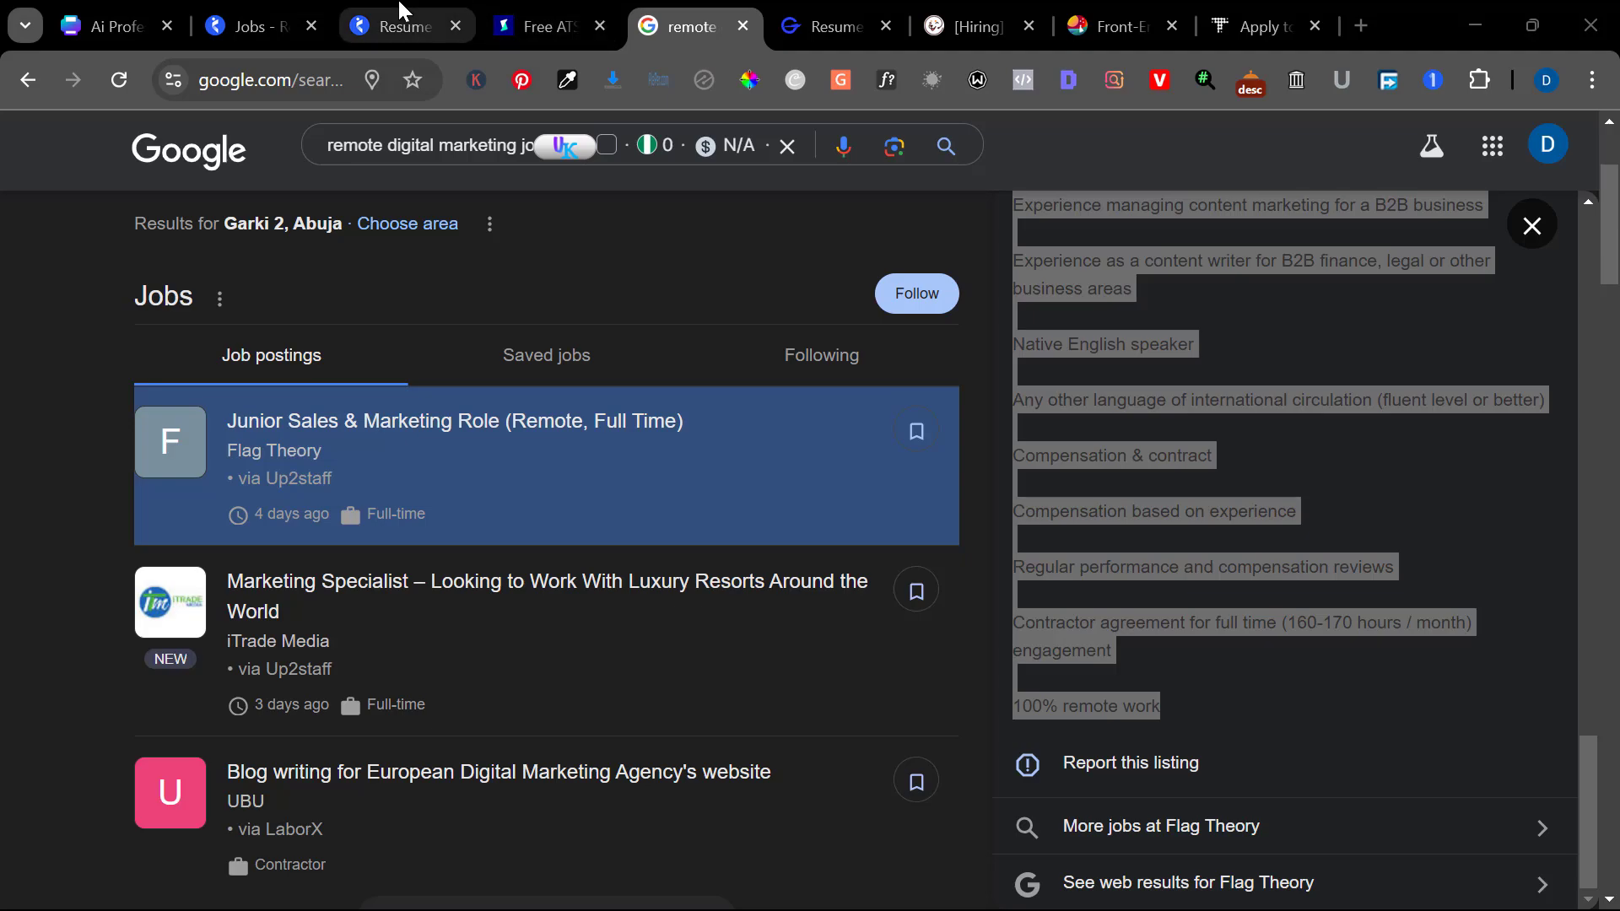
Back in GravityWrite, pick 'Resume Builder based on Job Description' from Personal Tools
left_click(843, 28)
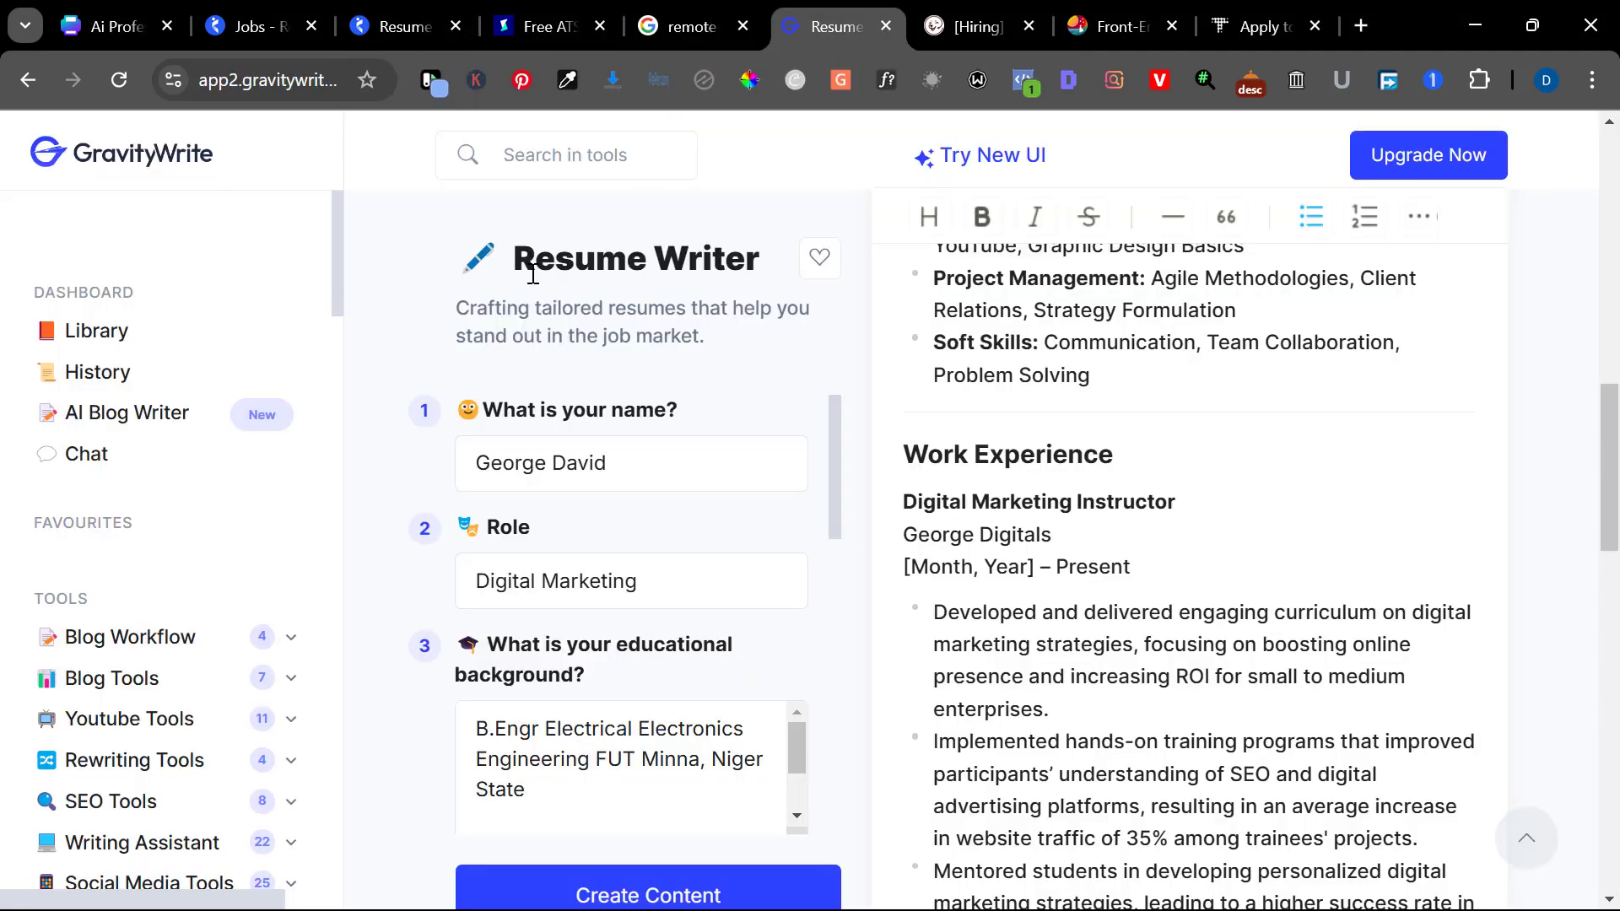
scroll(52, 529, "down", 5)
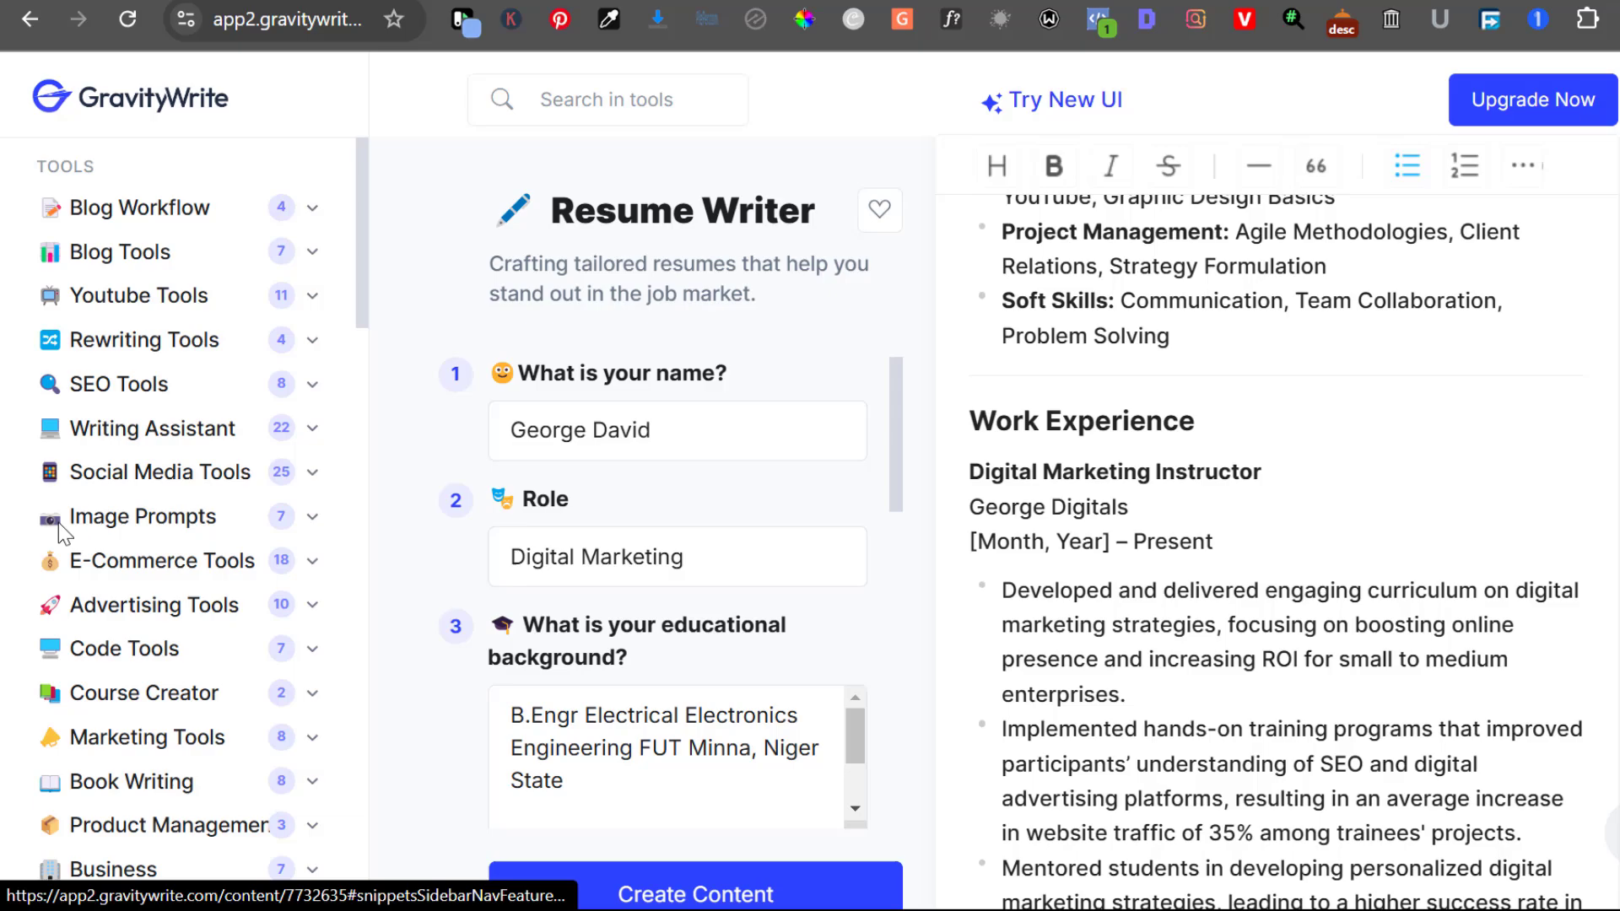
scroll(58, 523, "down", 5)
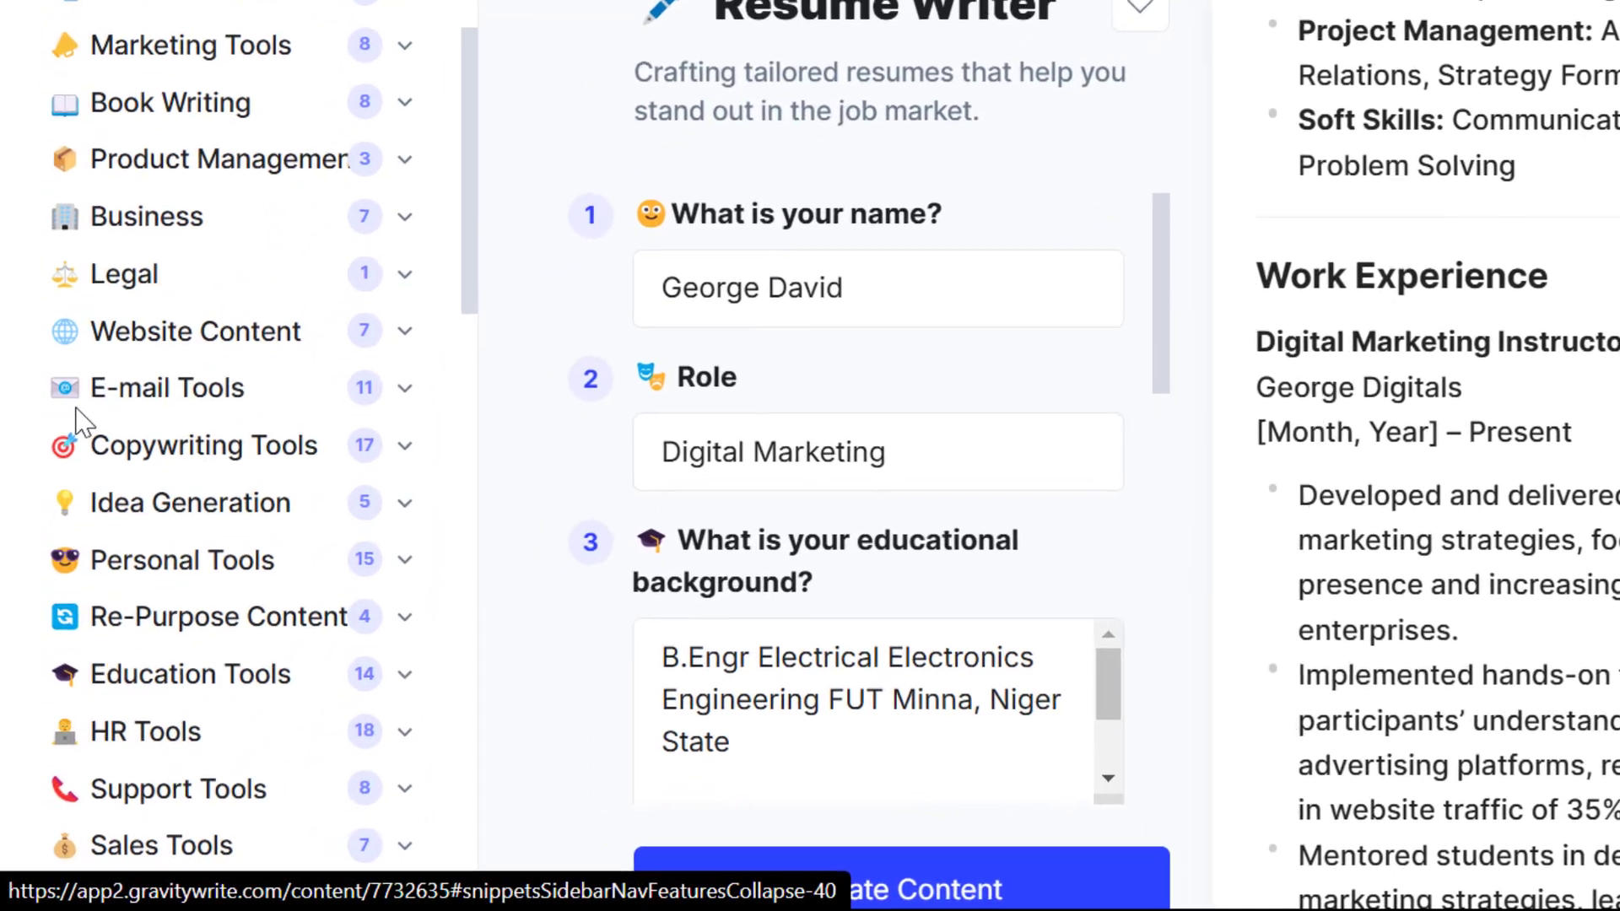
scroll(81, 392, "down", 1)
left_click(162, 550)
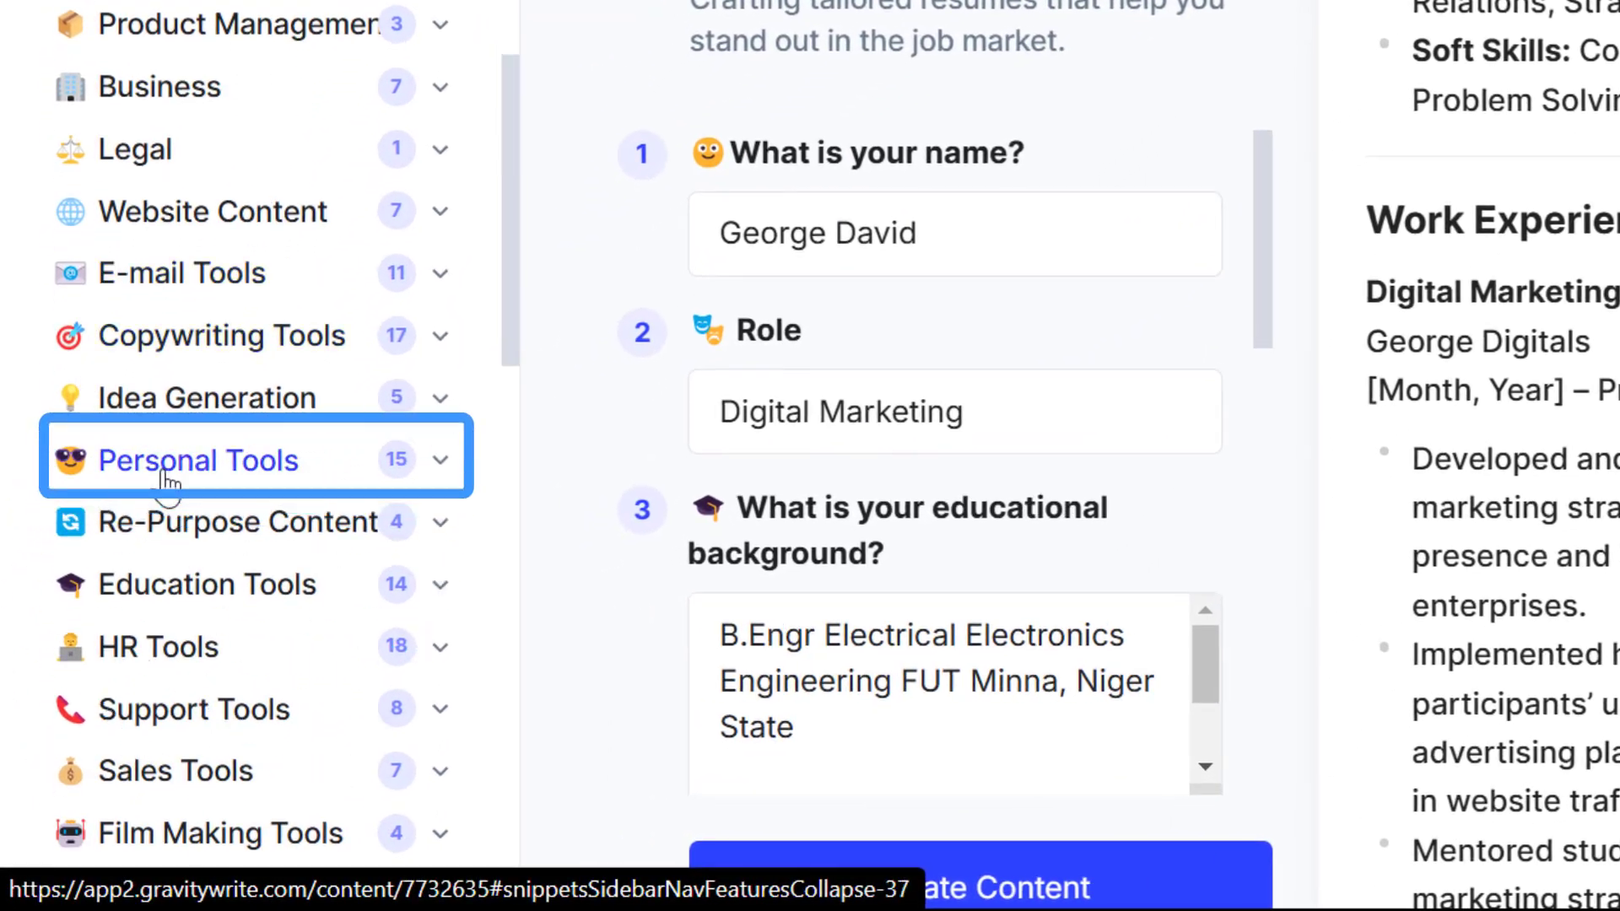
scroll(166, 486, "down", 5)
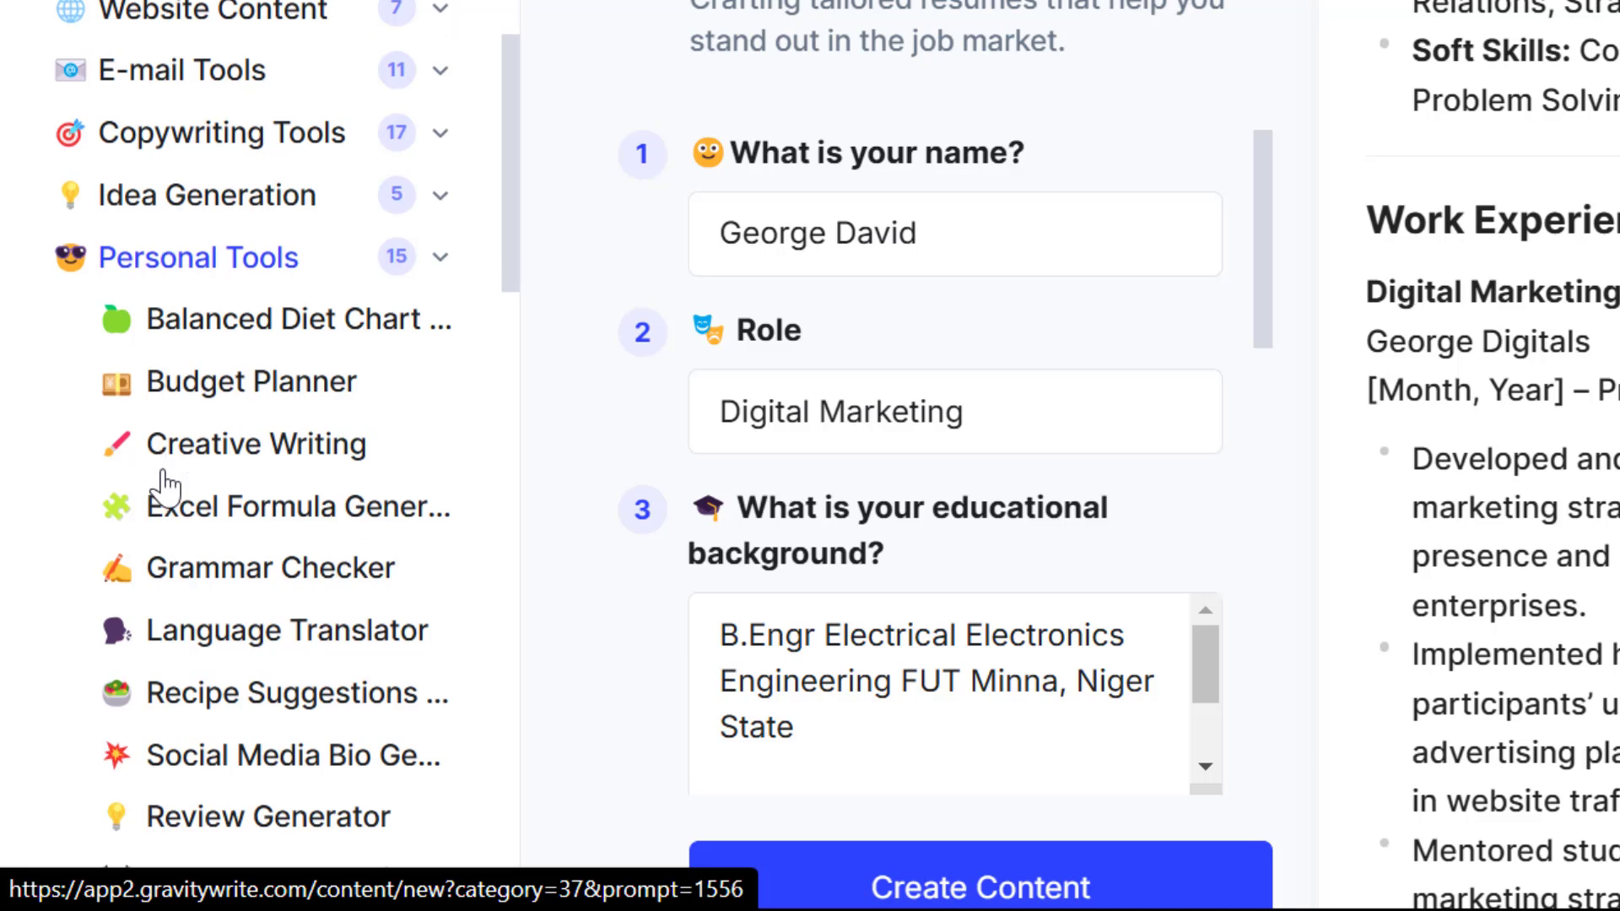
scroll(165, 486, "down", 5)
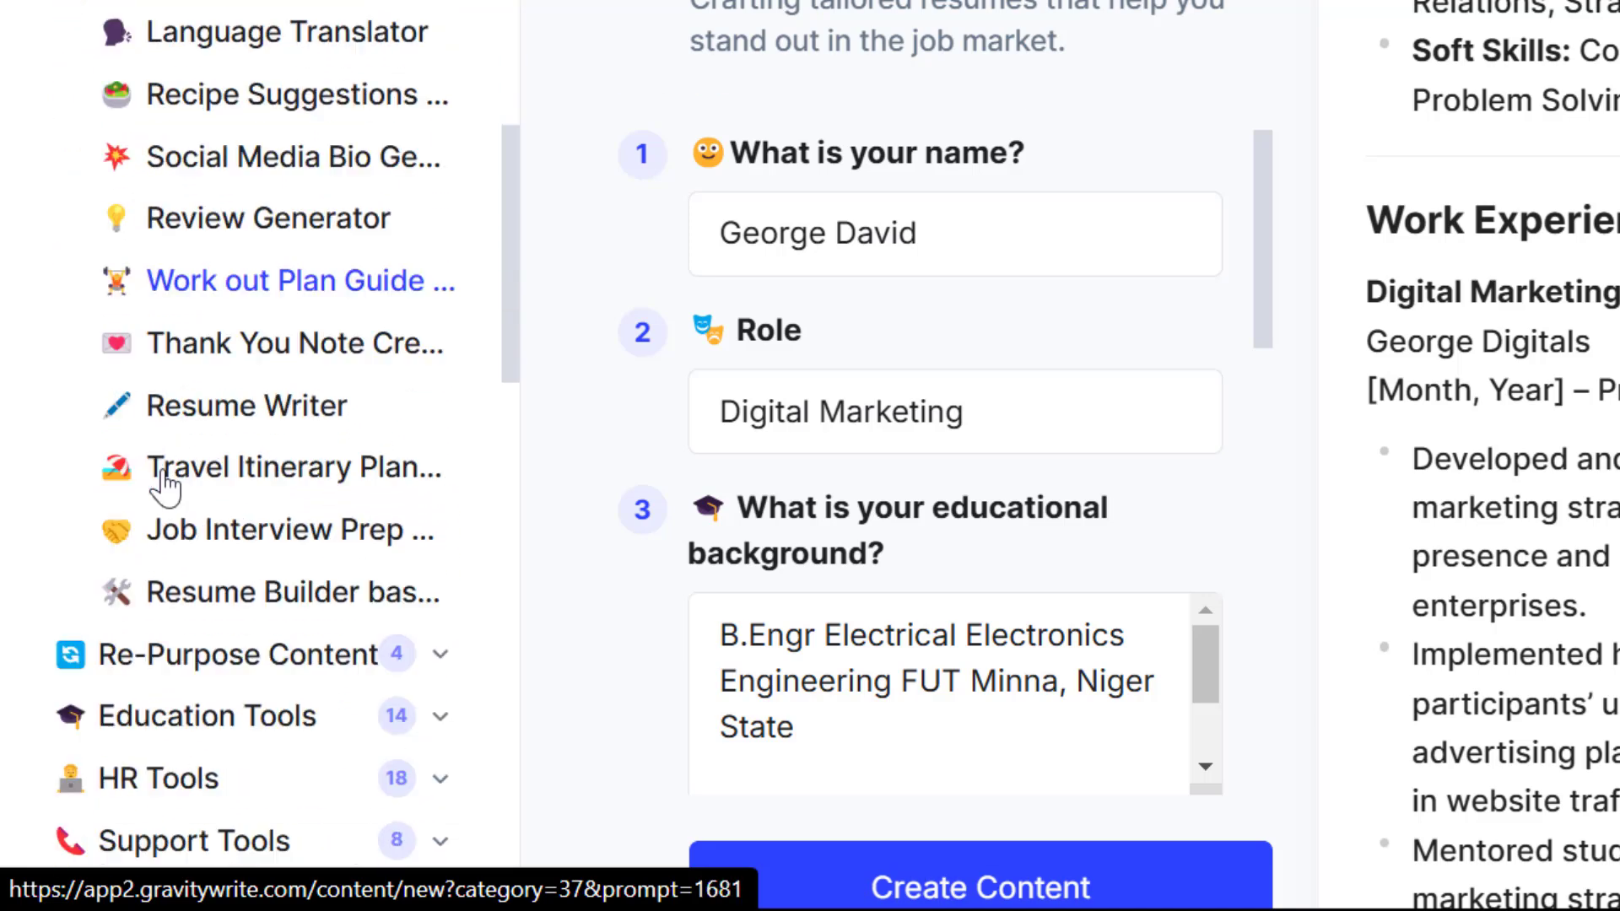
left_click(173, 496)
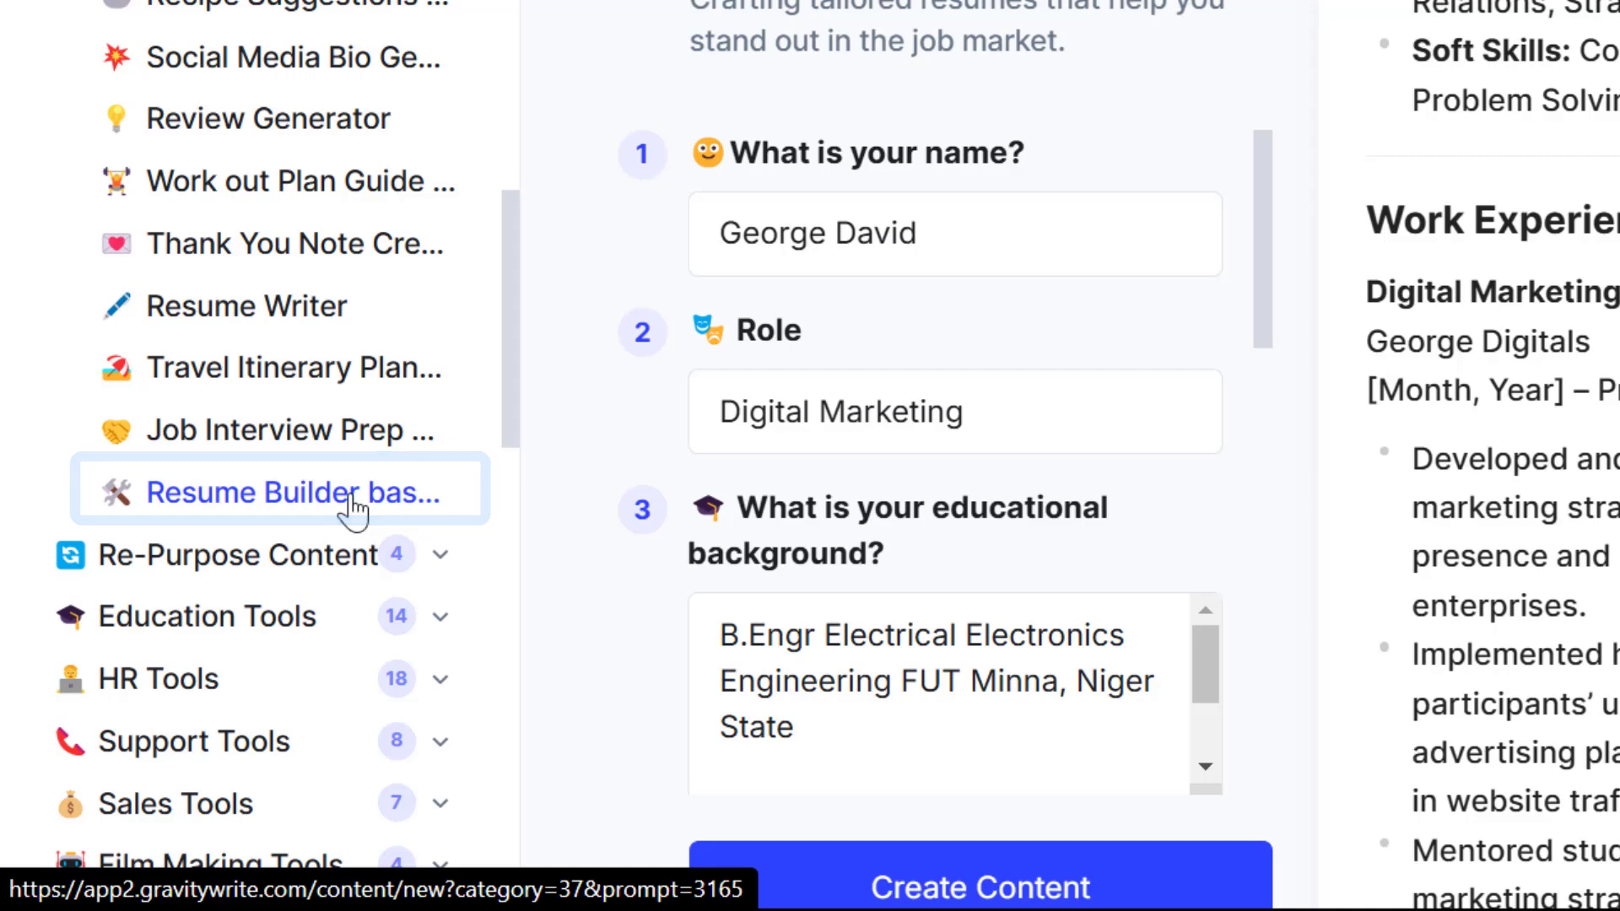
Open GravityWrite's Resume Builder based on Job Description form and scroll through its fields
left_click(350, 498)
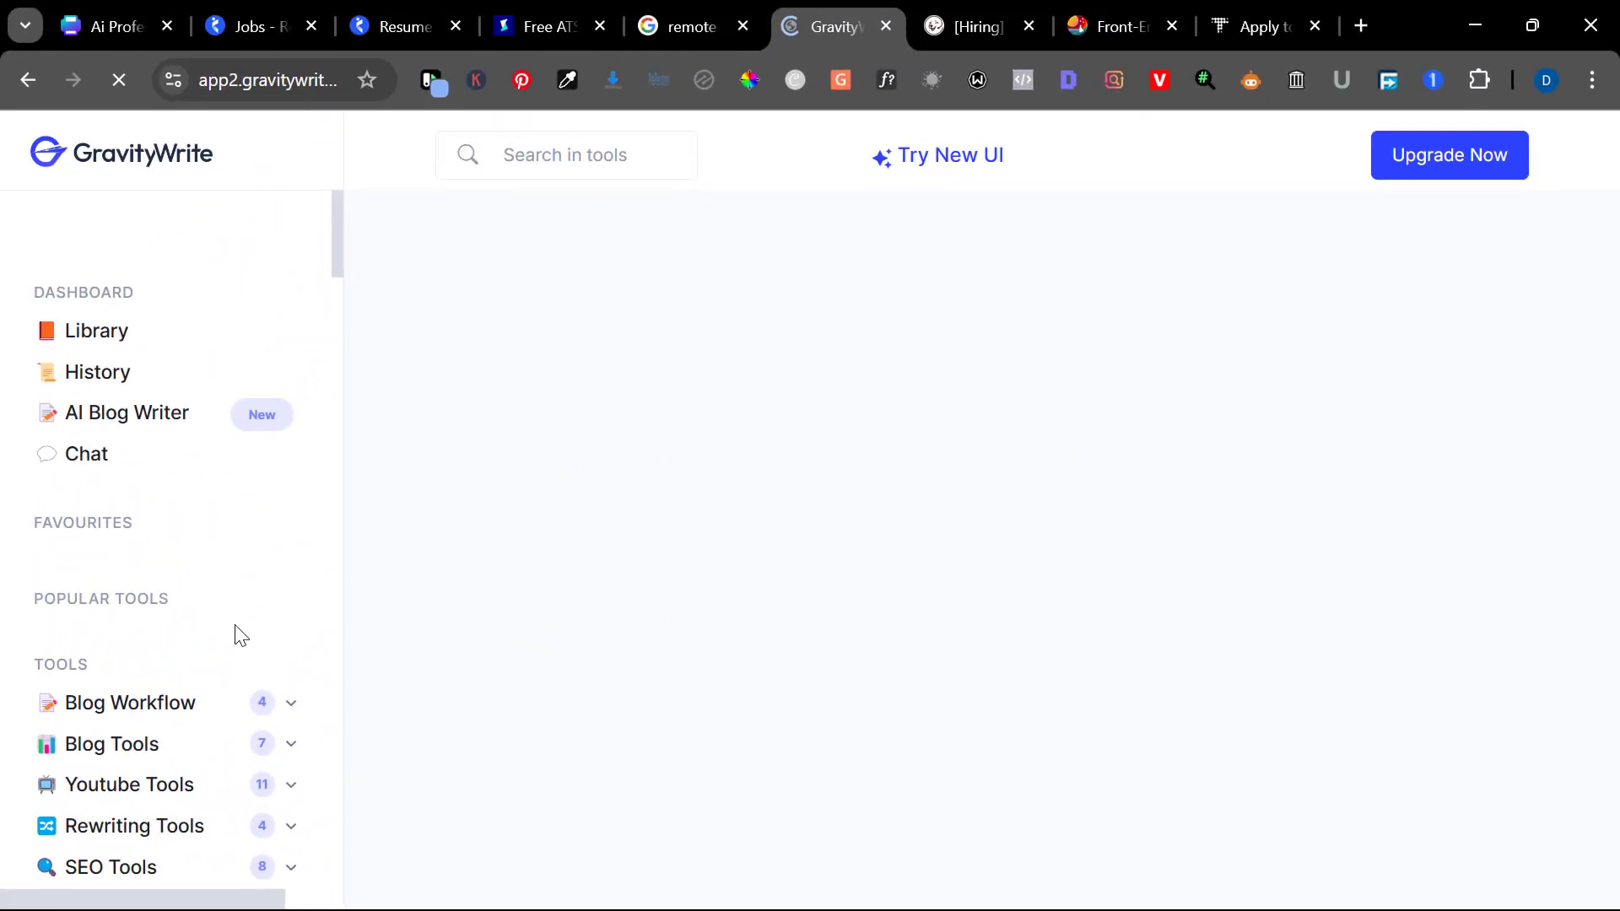
scroll(242, 636, "down", 2)
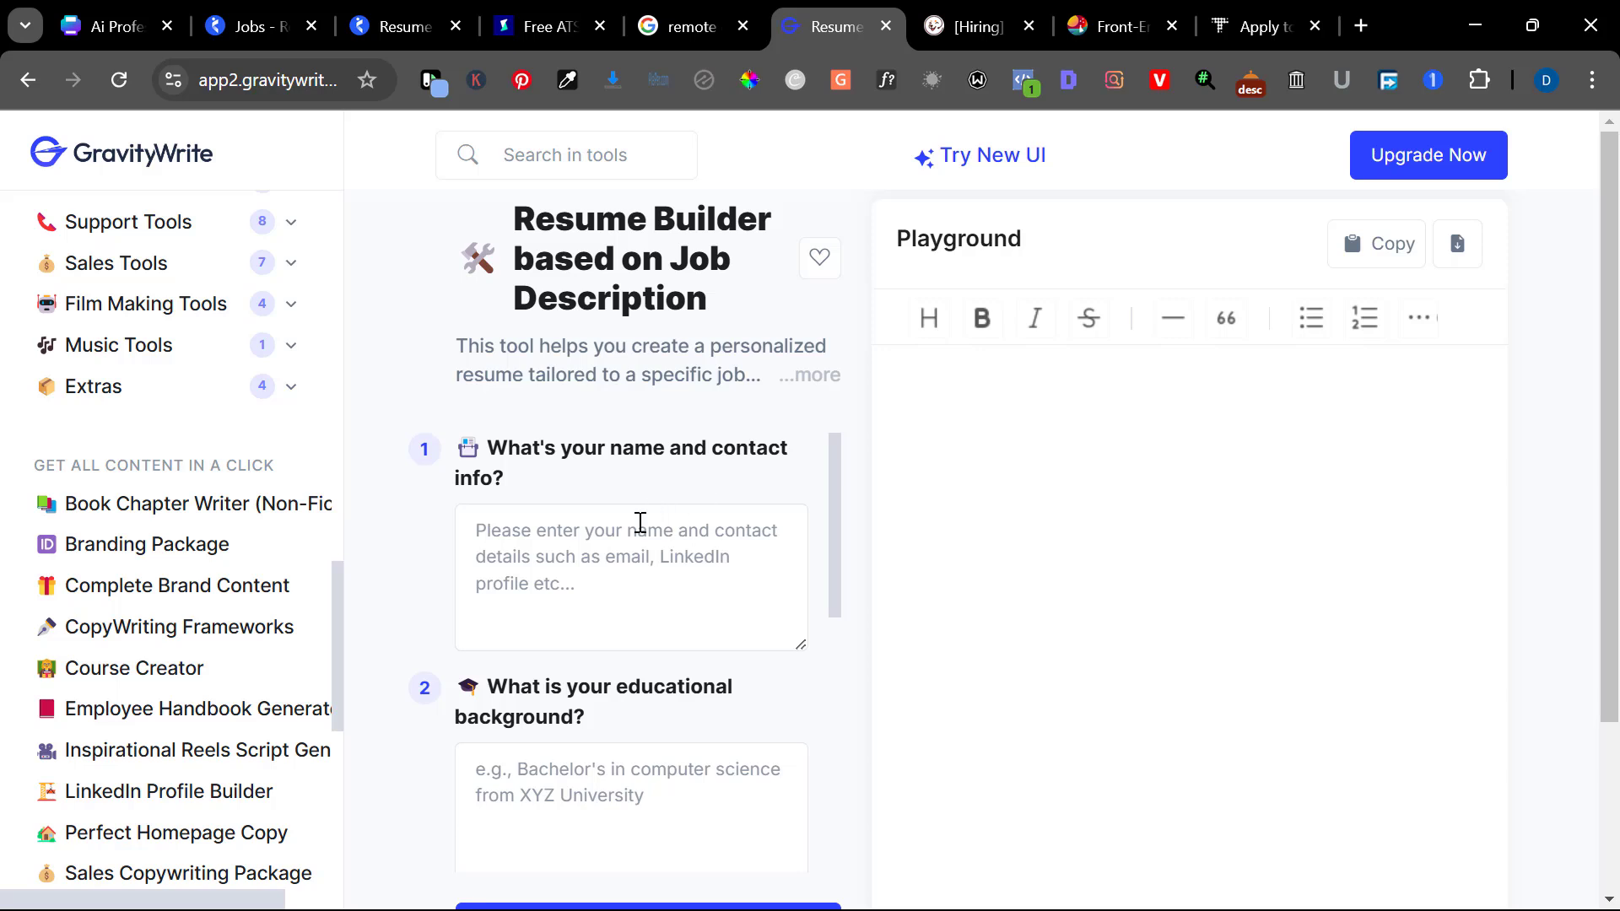
scroll(624, 544, "down", 4)
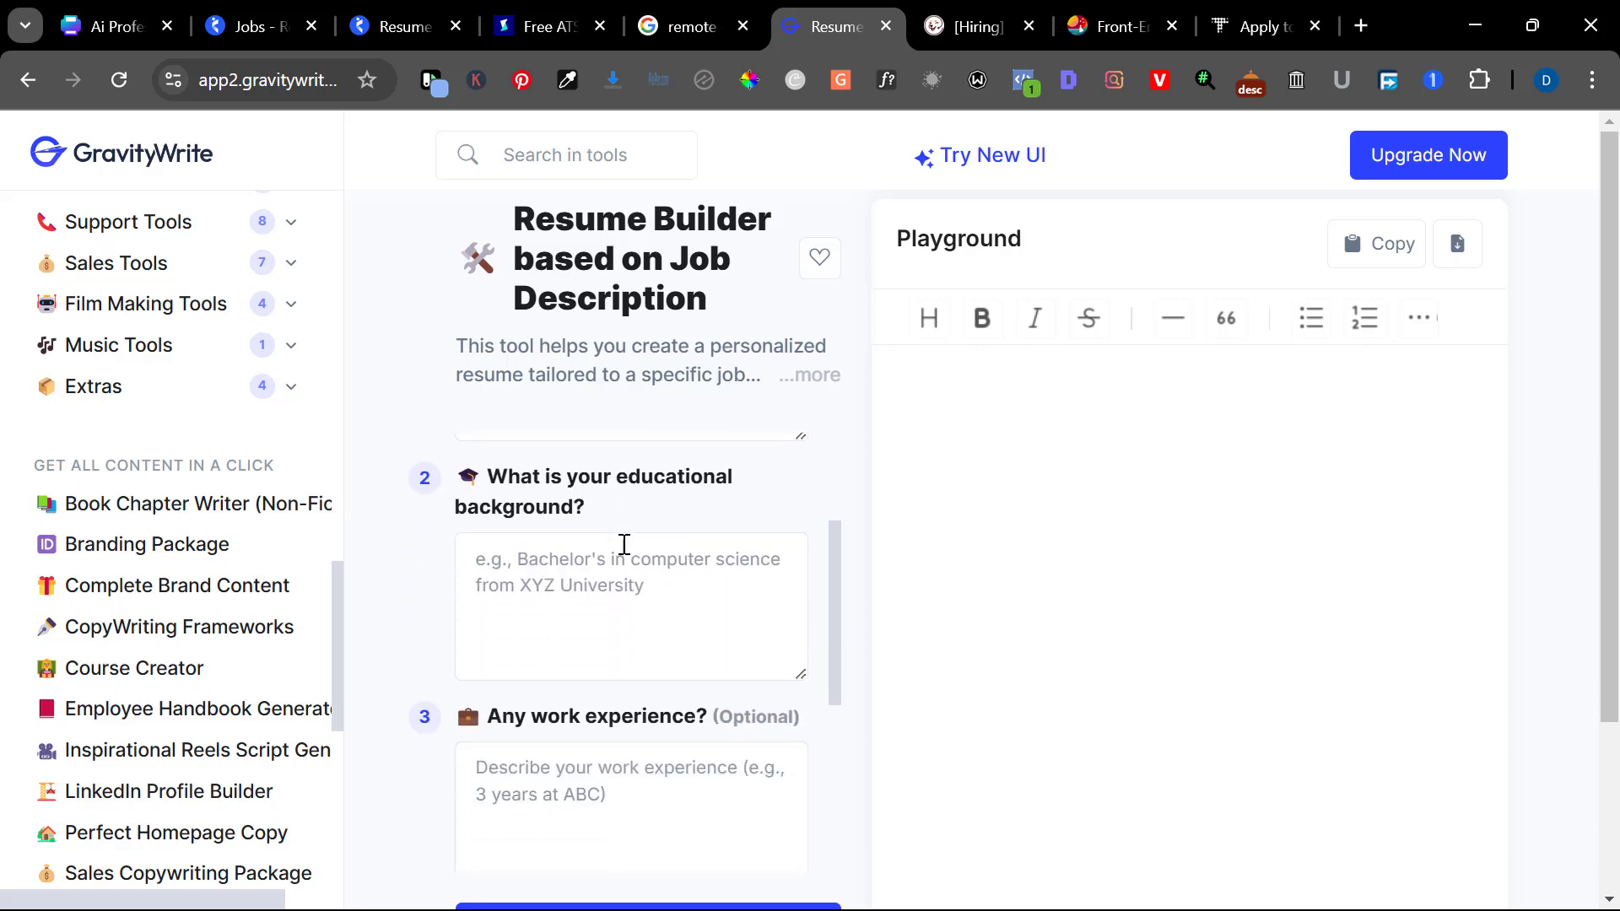
scroll(624, 544, "down", 4)
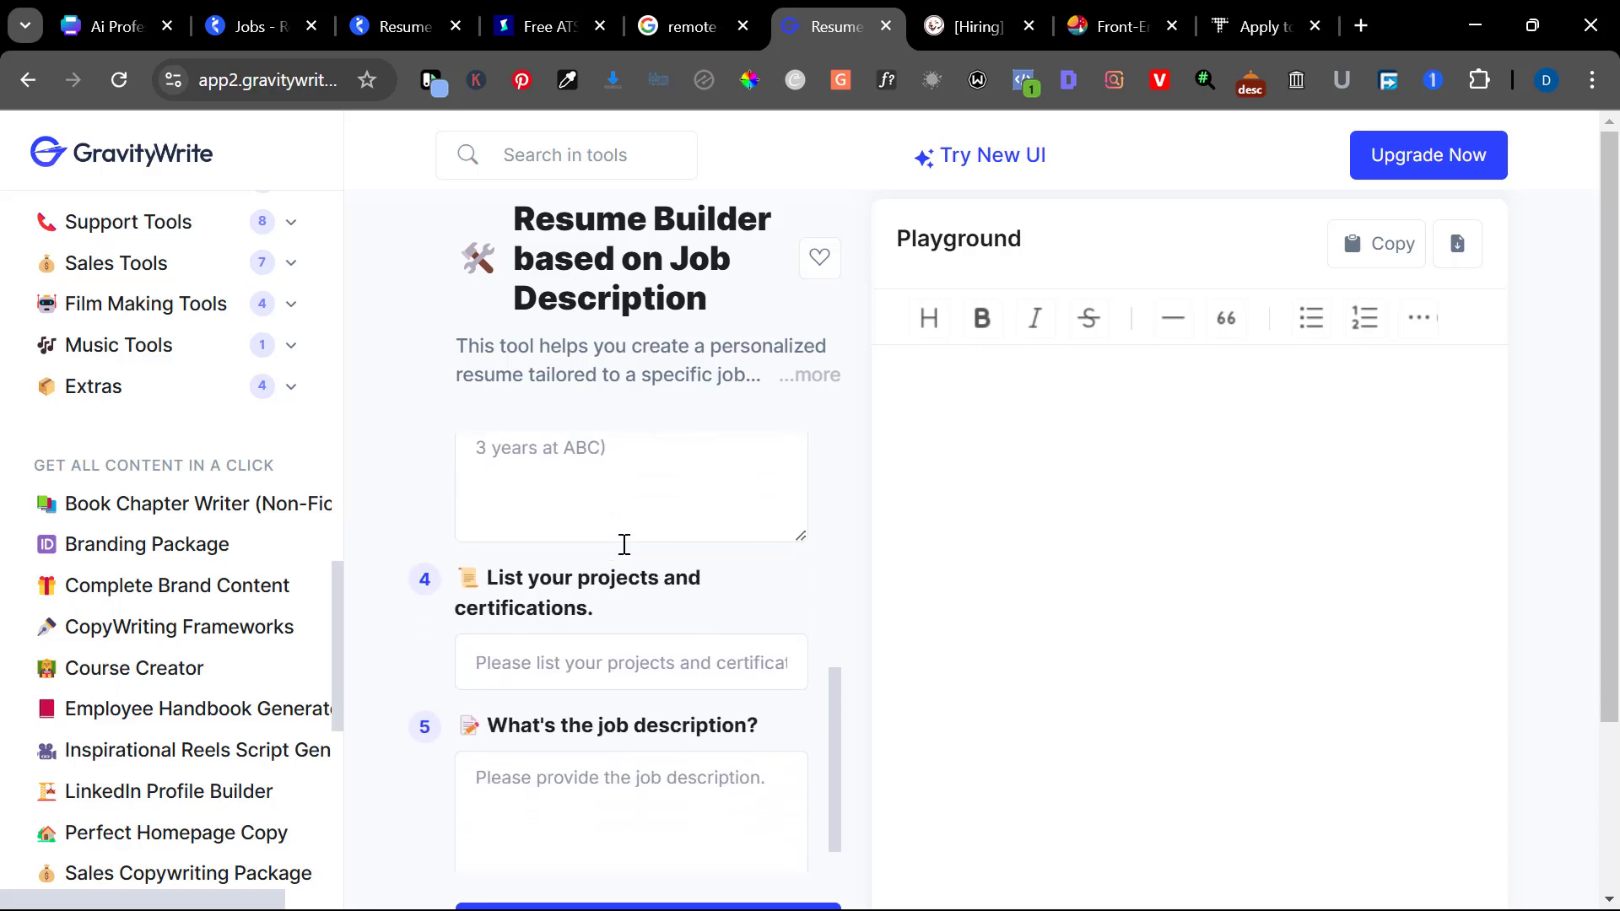
scroll(624, 544, "down", 1)
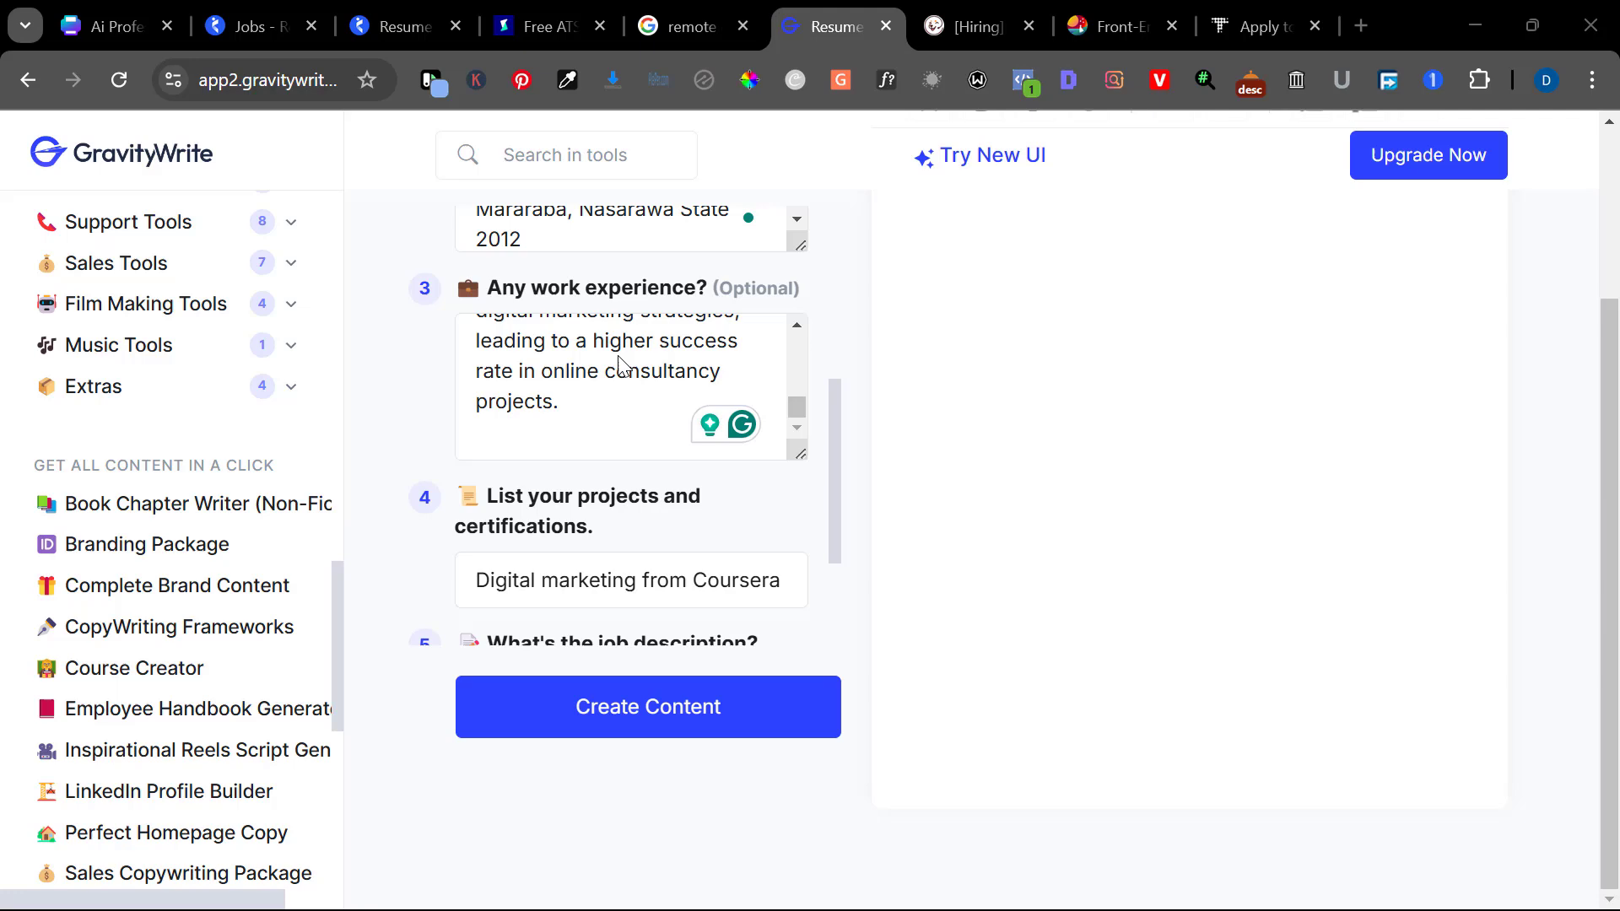
Review the filled form, check the Google job listing's description, then return to the builder
scroll(622, 365, "up", 5)
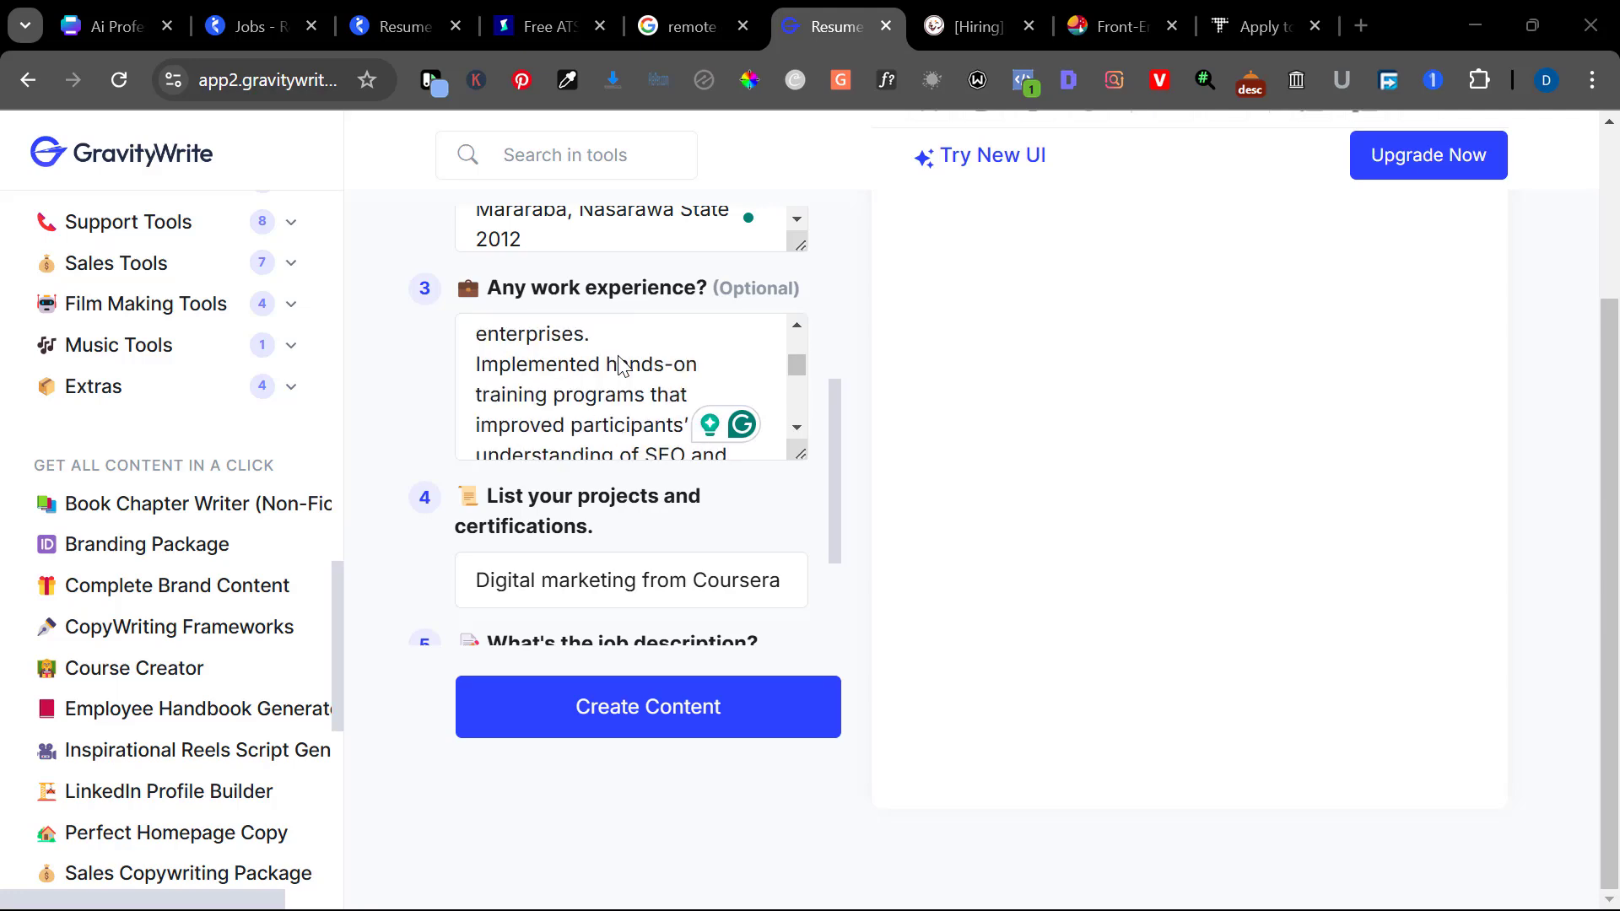
scroll(424, 356, "up", 5)
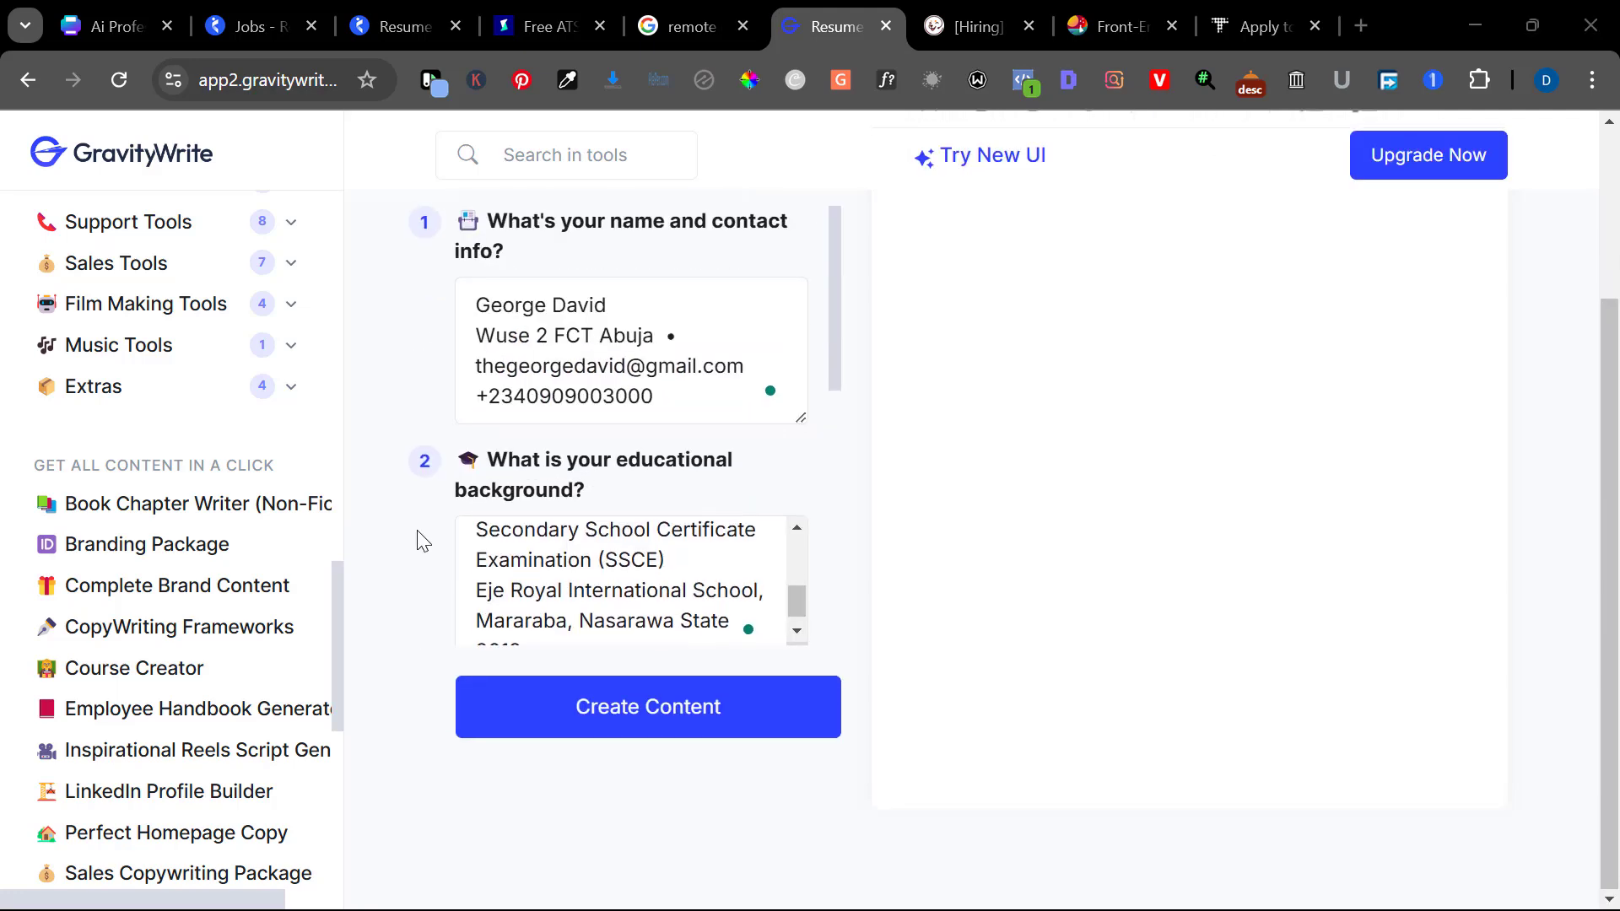
scroll(421, 540, "down", 4)
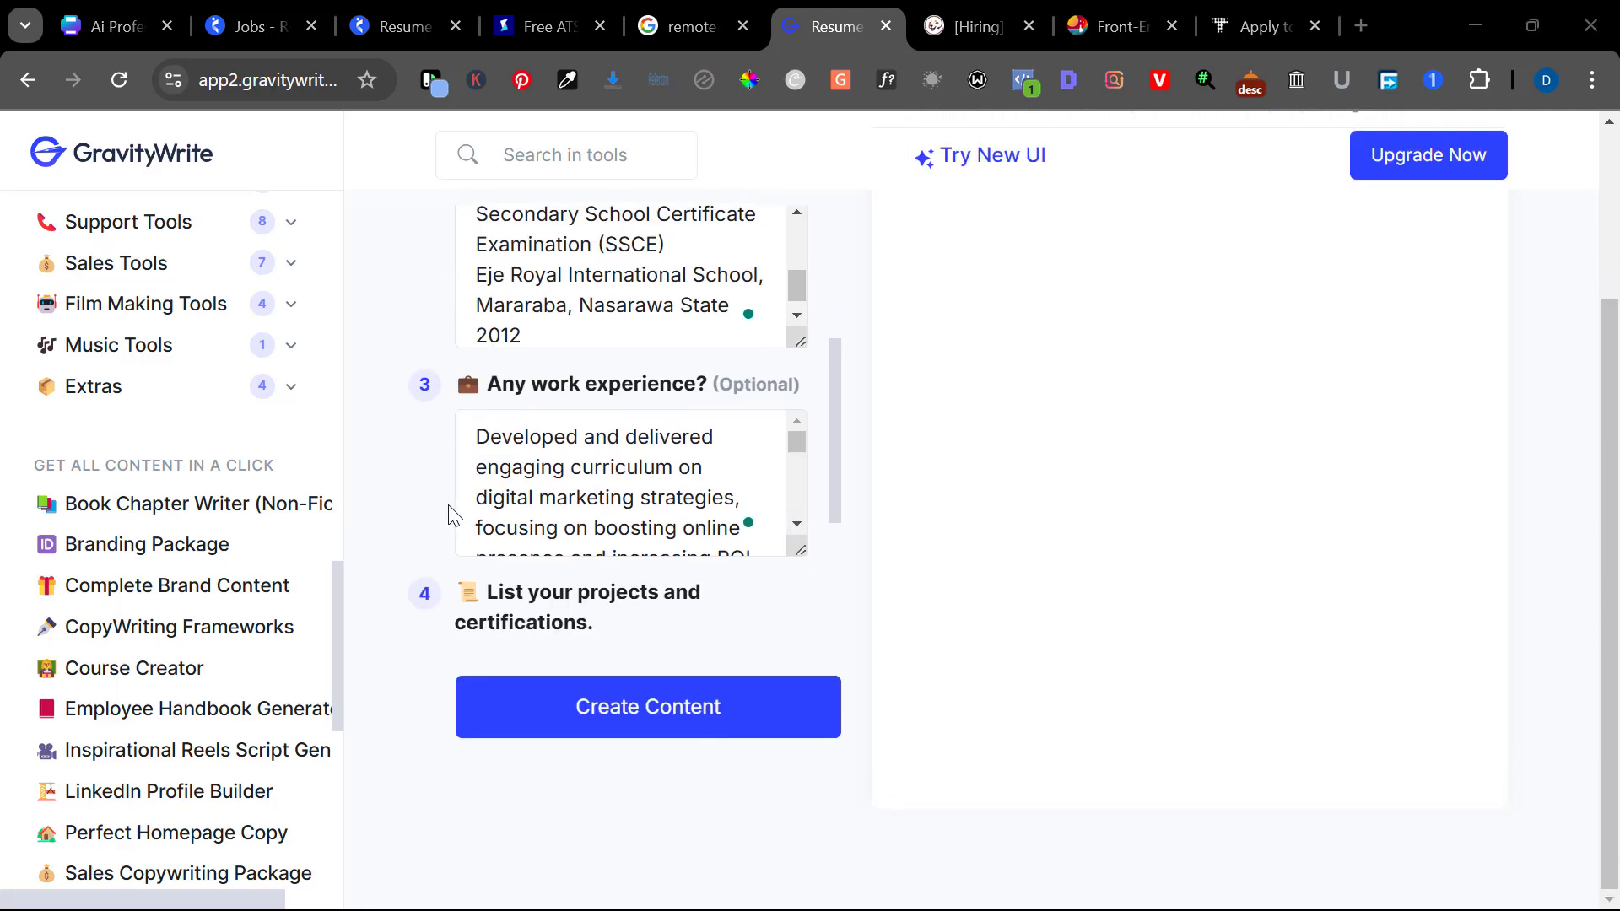
scroll(441, 510, "down", 3)
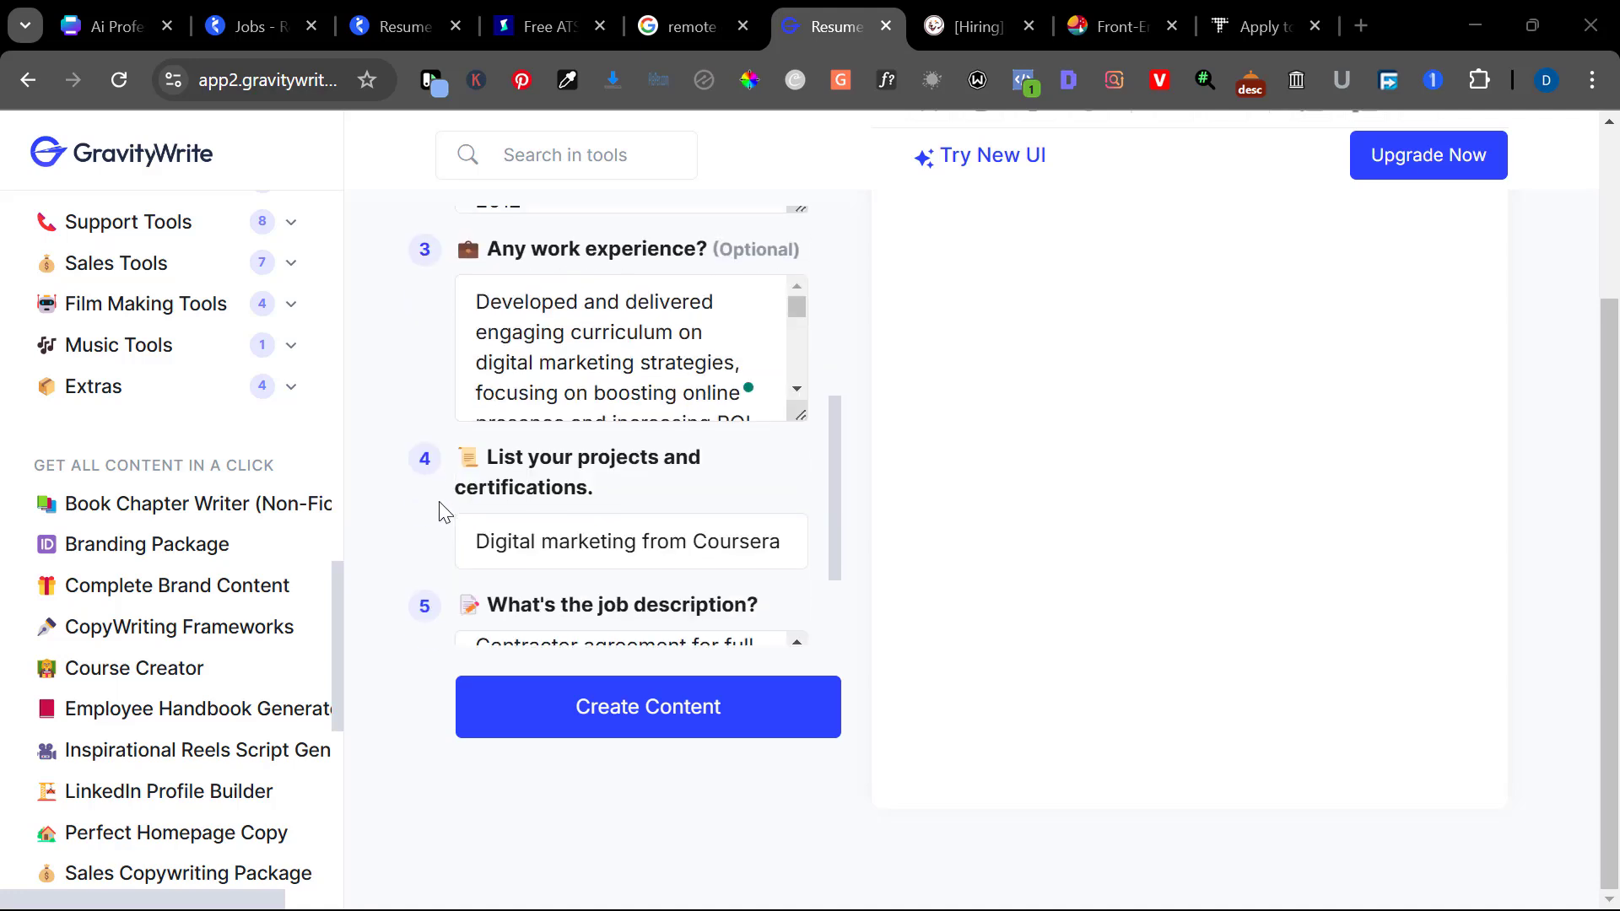
scroll(511, 475, "down", 1)
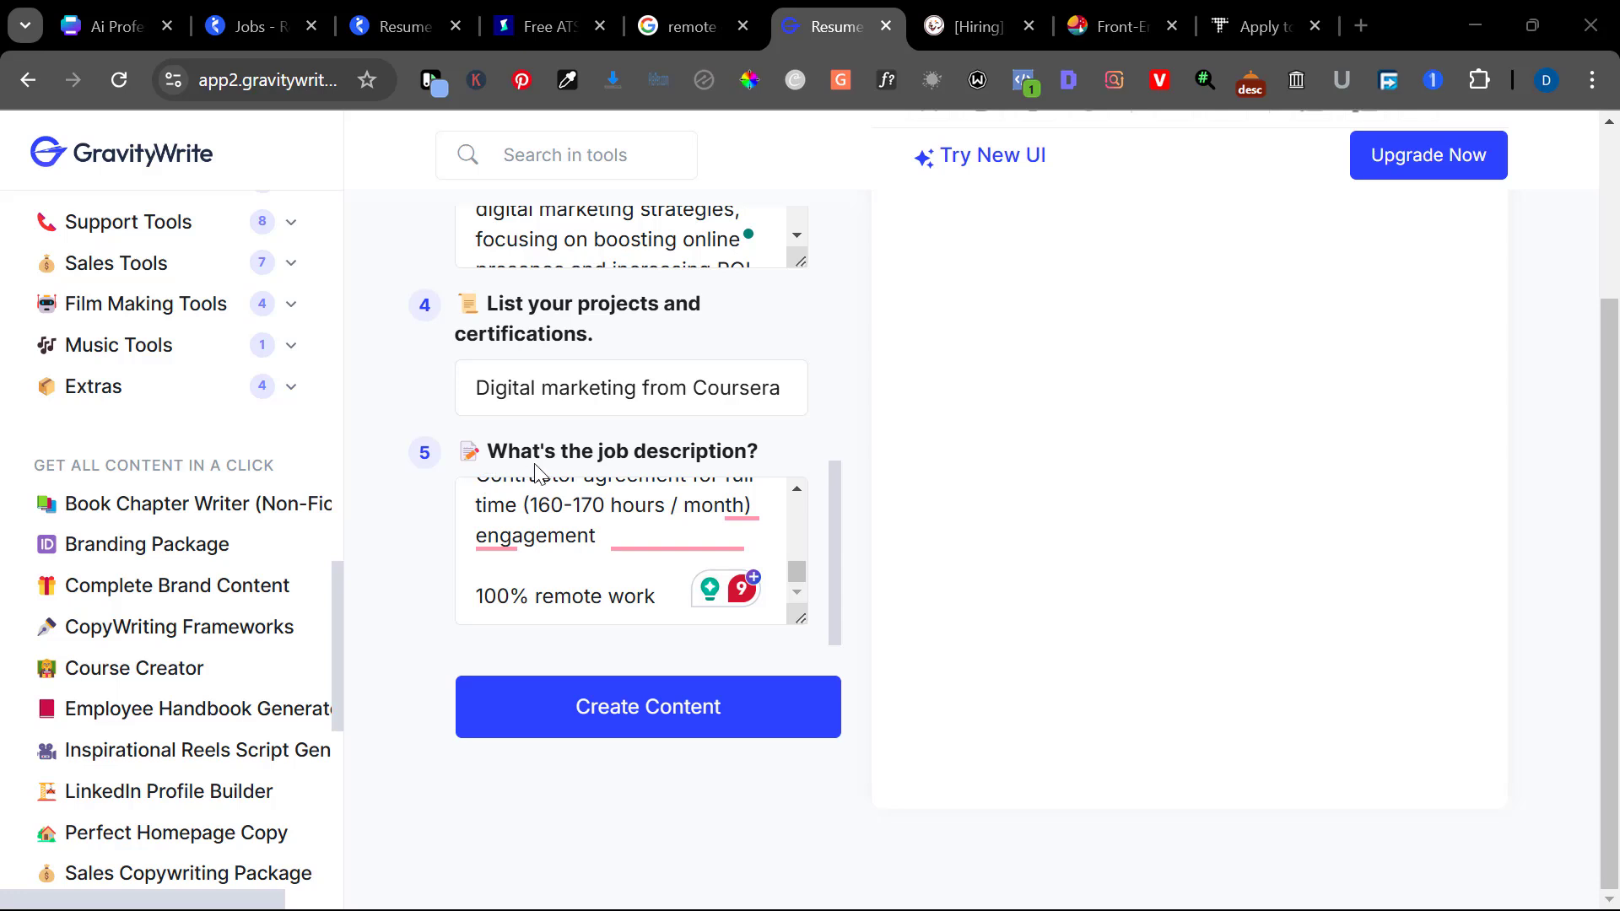
scroll(587, 514, "up", 5)
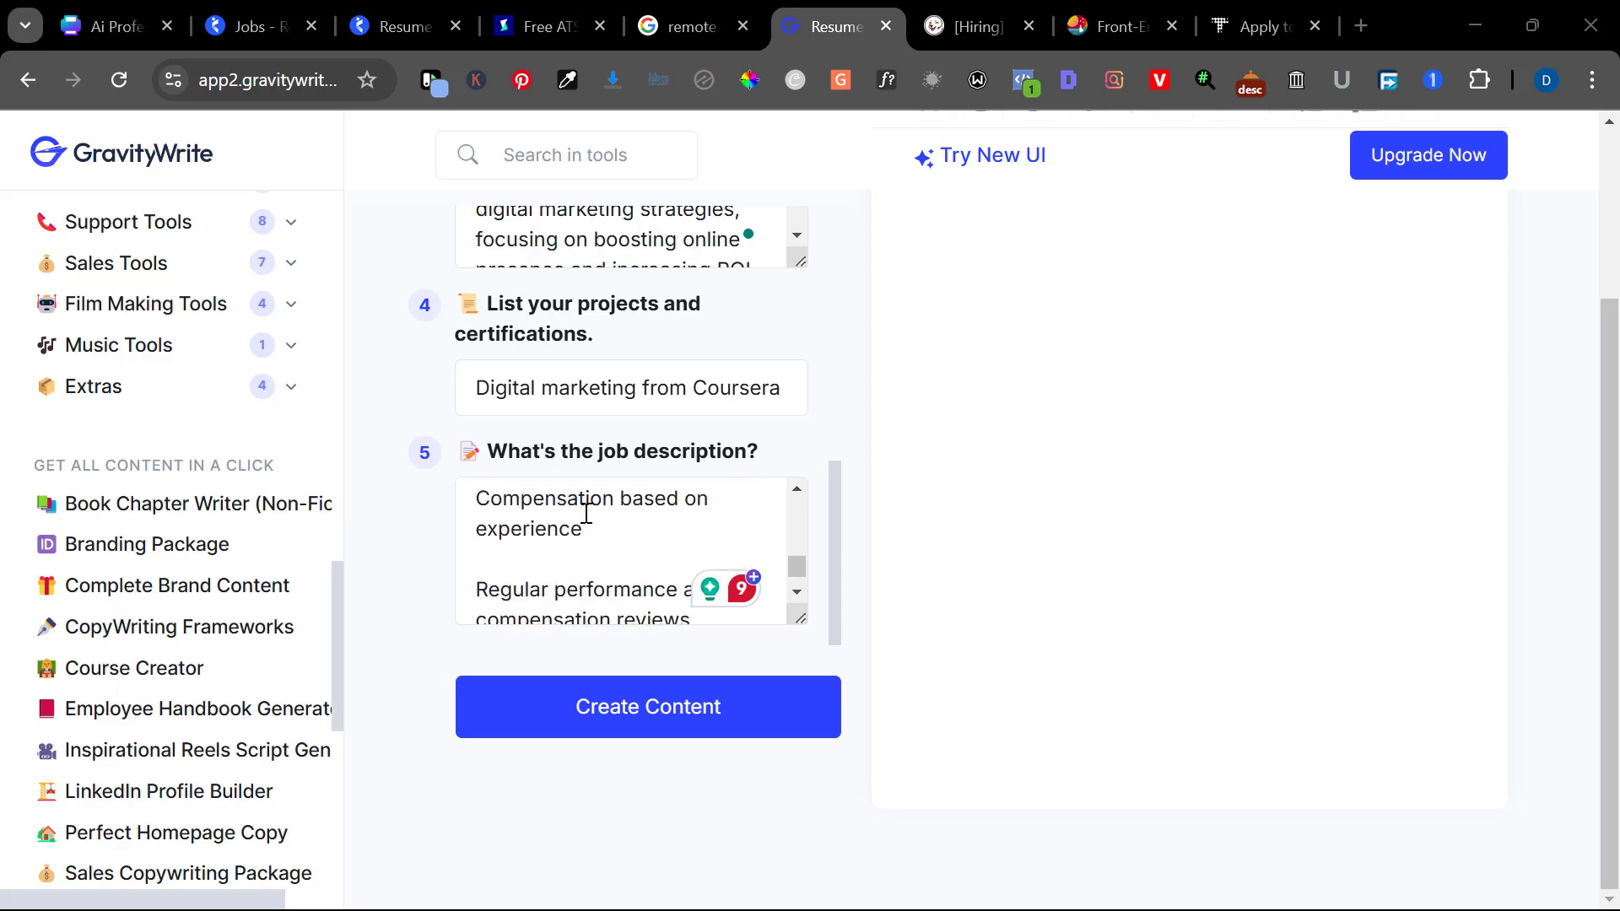
scroll(586, 514, "up", 1)
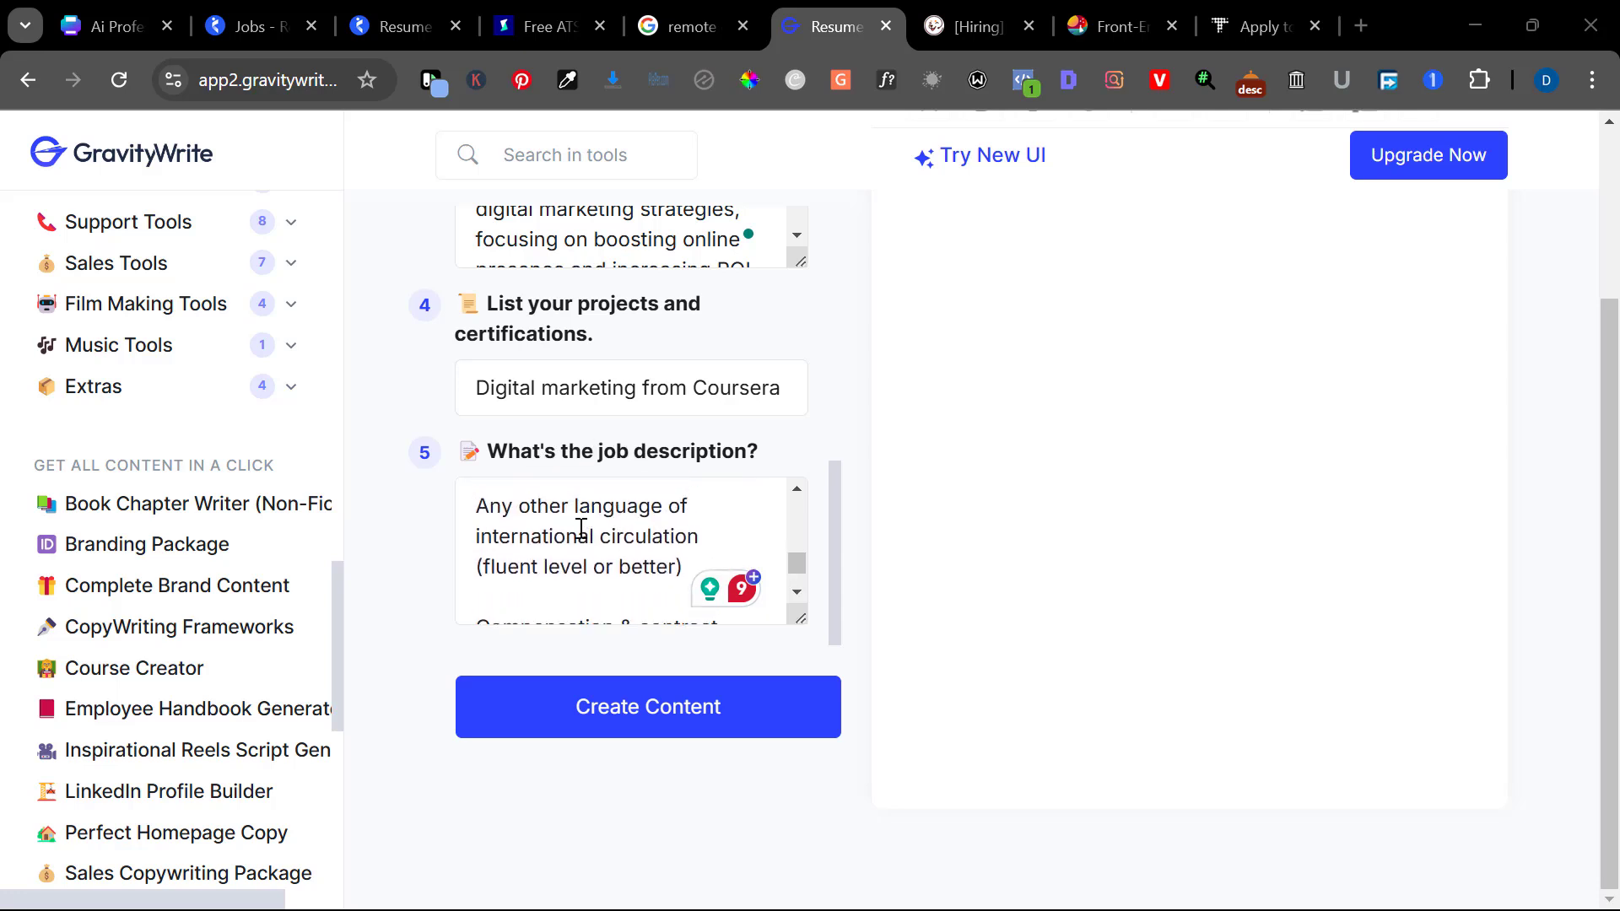
left_click(713, 21)
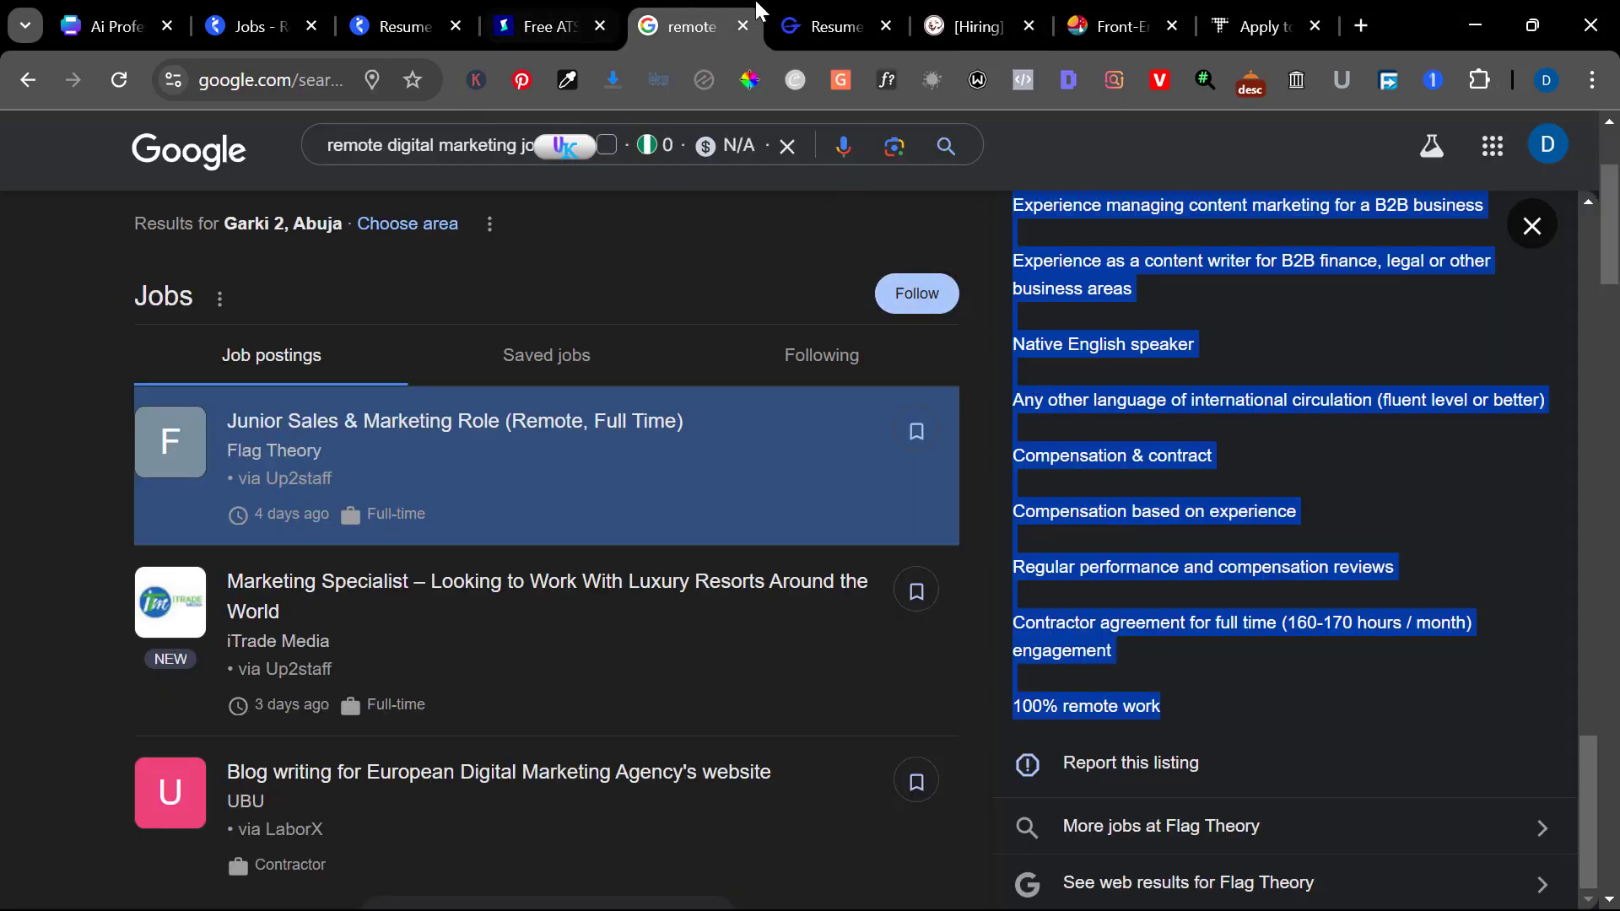
left_click(796, 21)
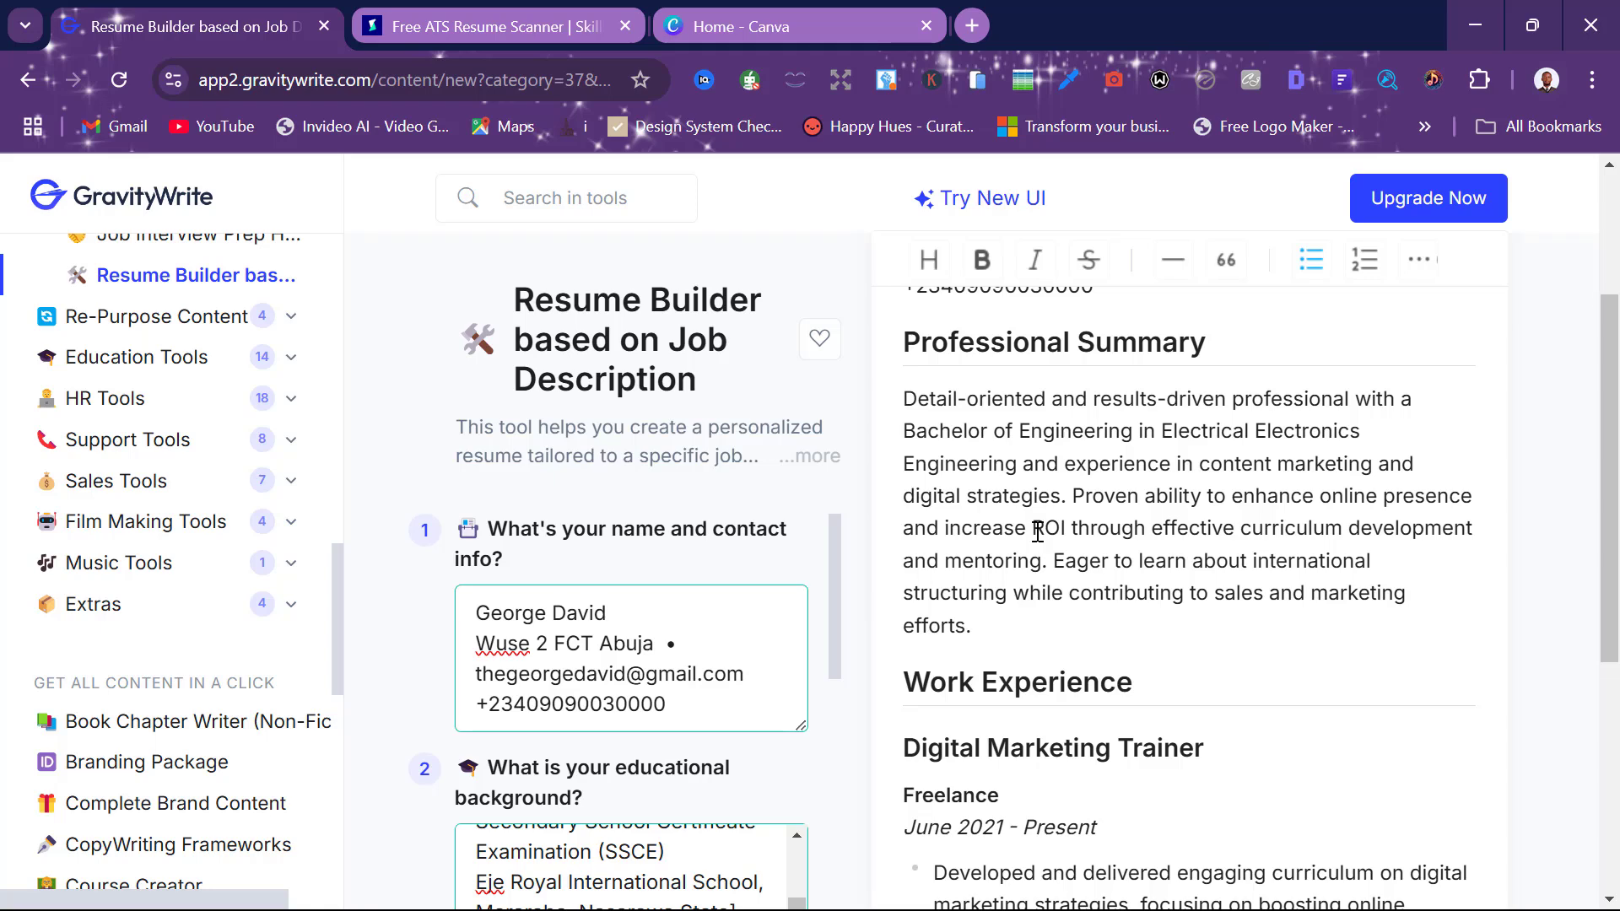
Review the generated resume's Skills and Education sections, then switch to the Canva home page
scroll(1037, 532, "up", 2)
scroll(1037, 532, "up", 1)
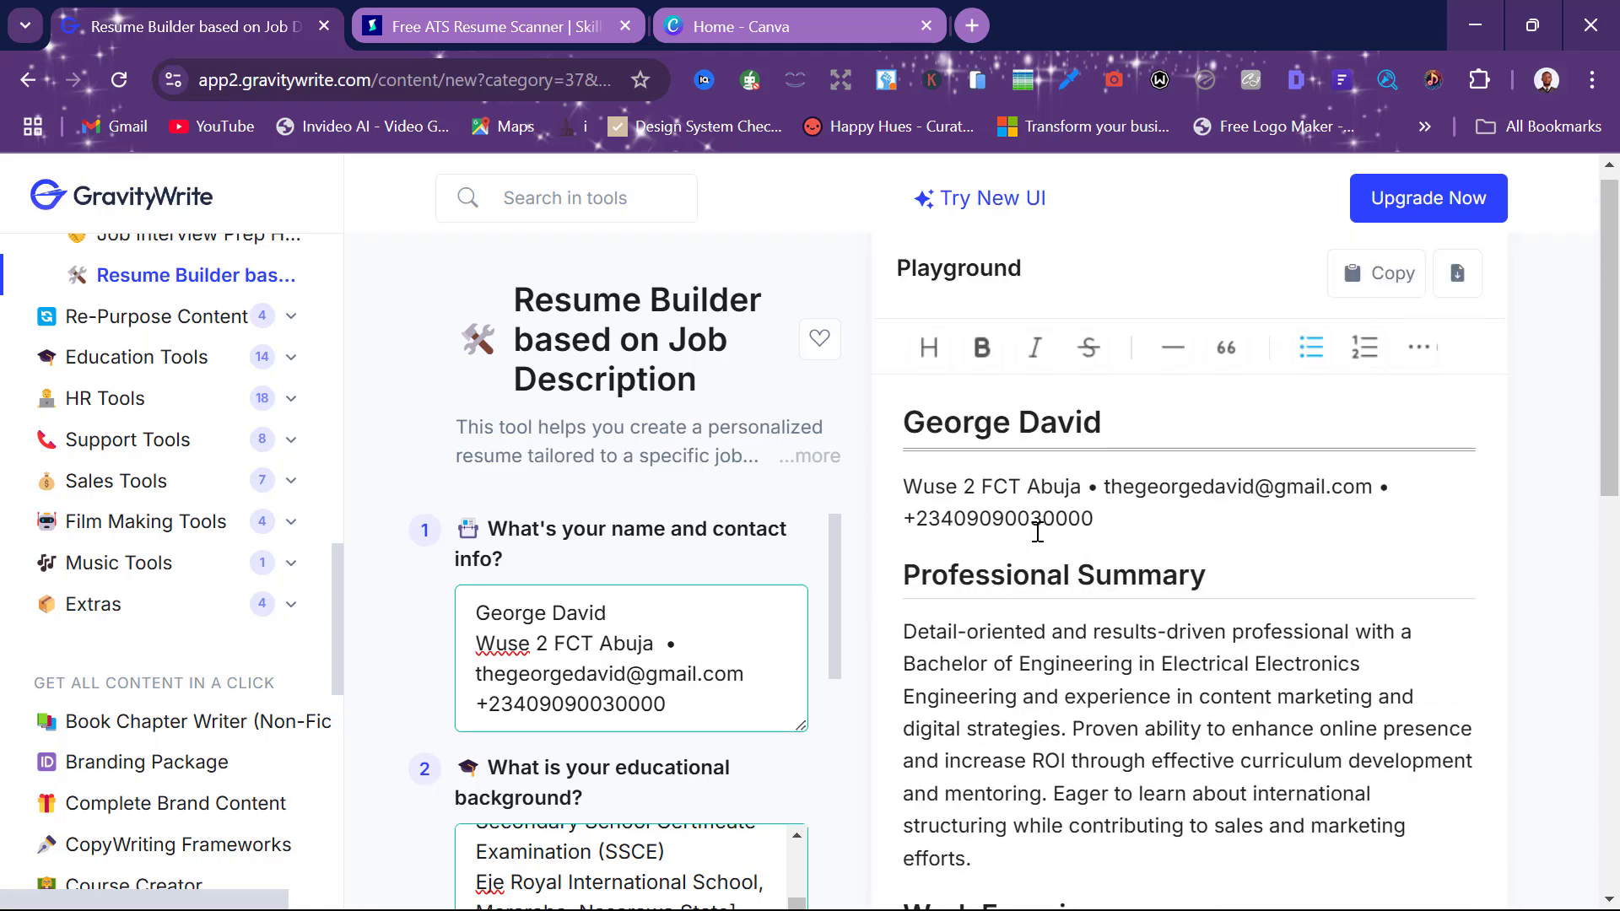
scroll(1034, 549, "down", 12)
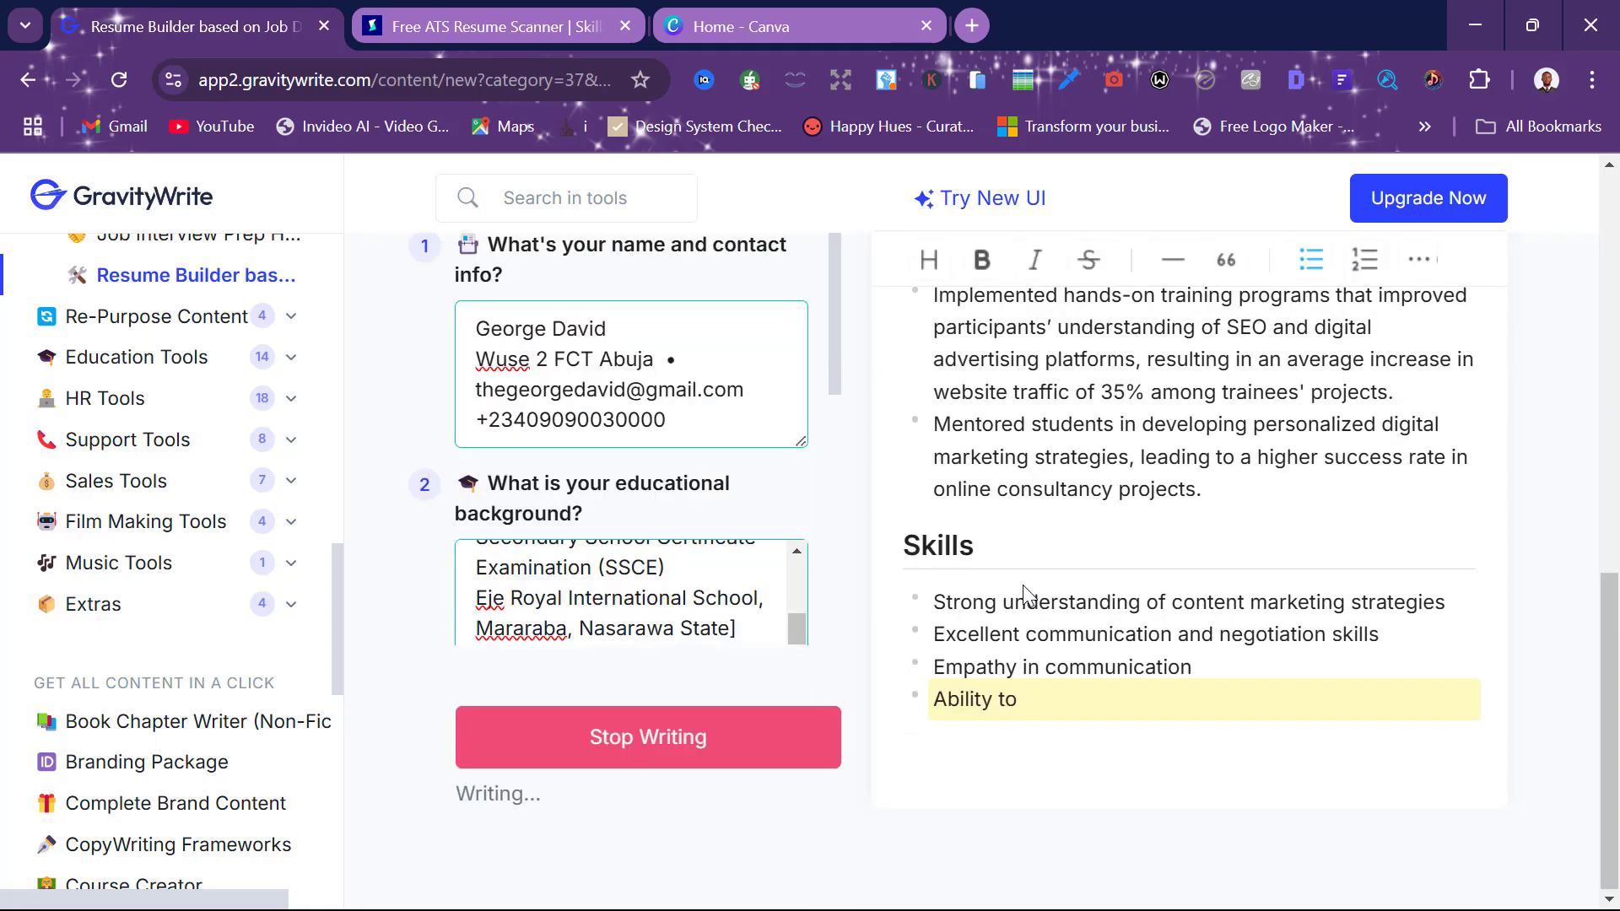
scroll(1097, 666, "down", 5)
scroll(1097, 667, "up", 6)
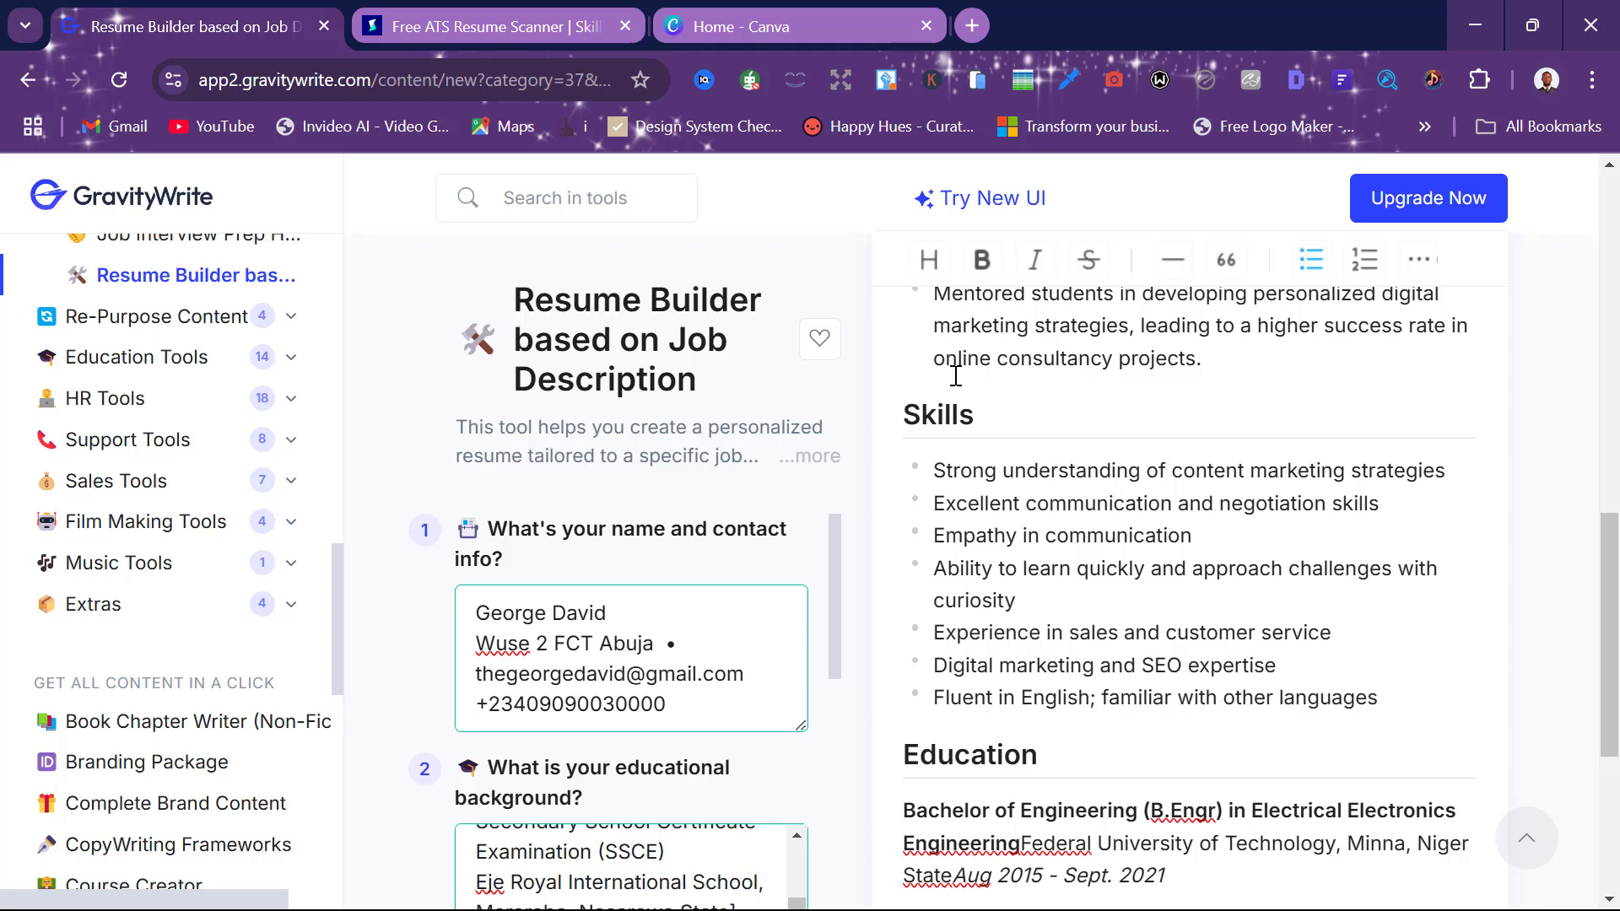
left_click(841, 7)
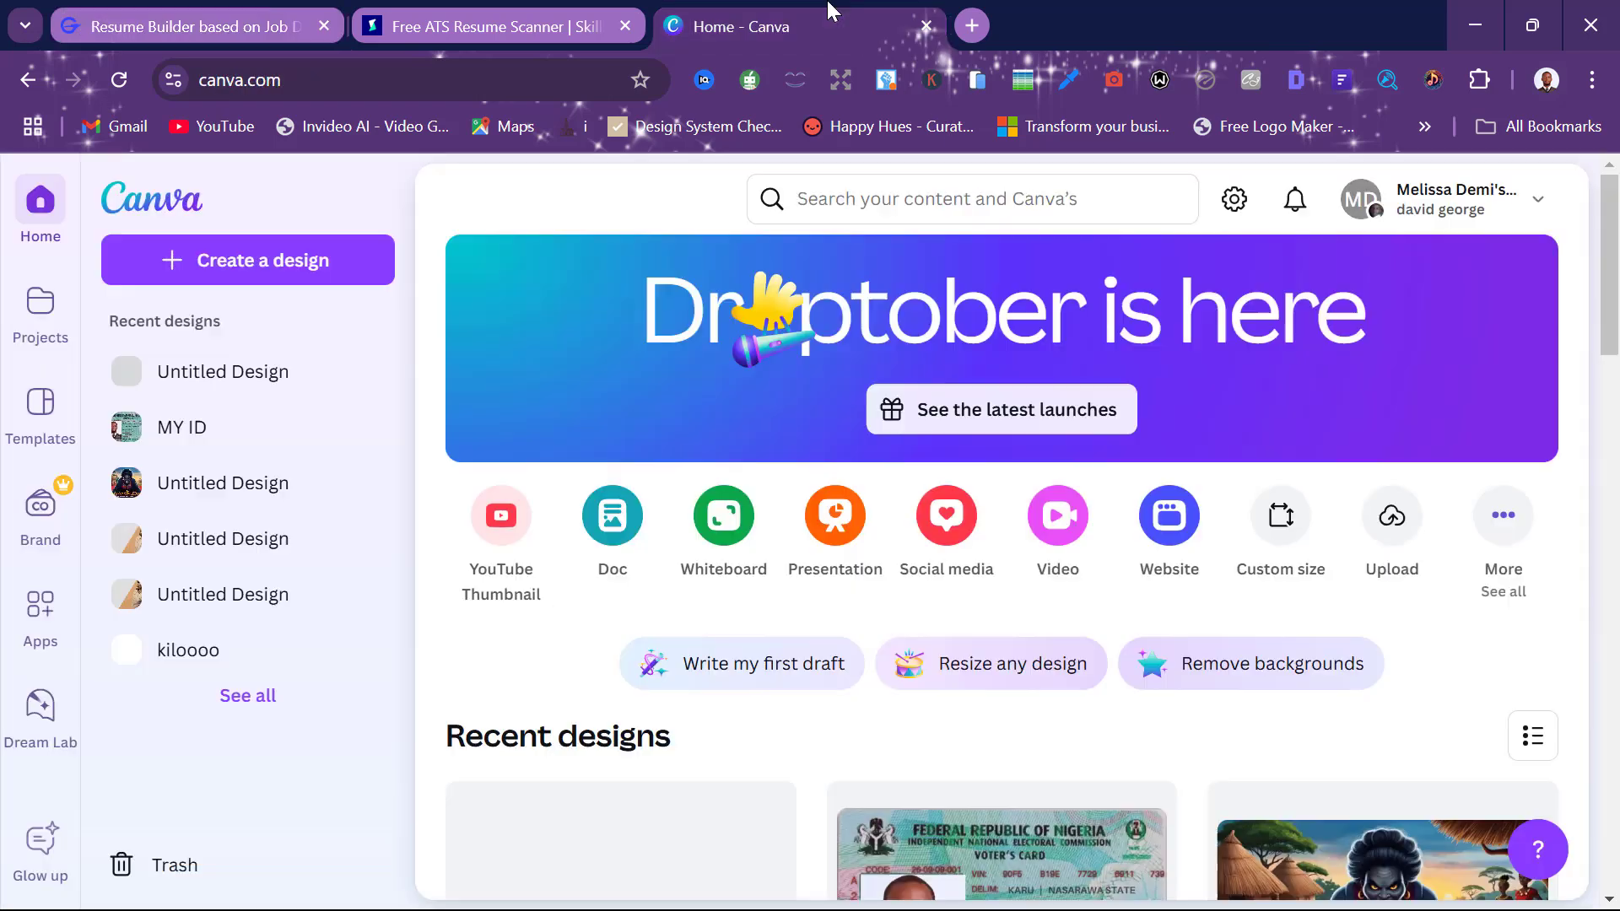
Start a new A4 resume design from the Gray and White Simple Clean Resume template
left_click(1501, 525)
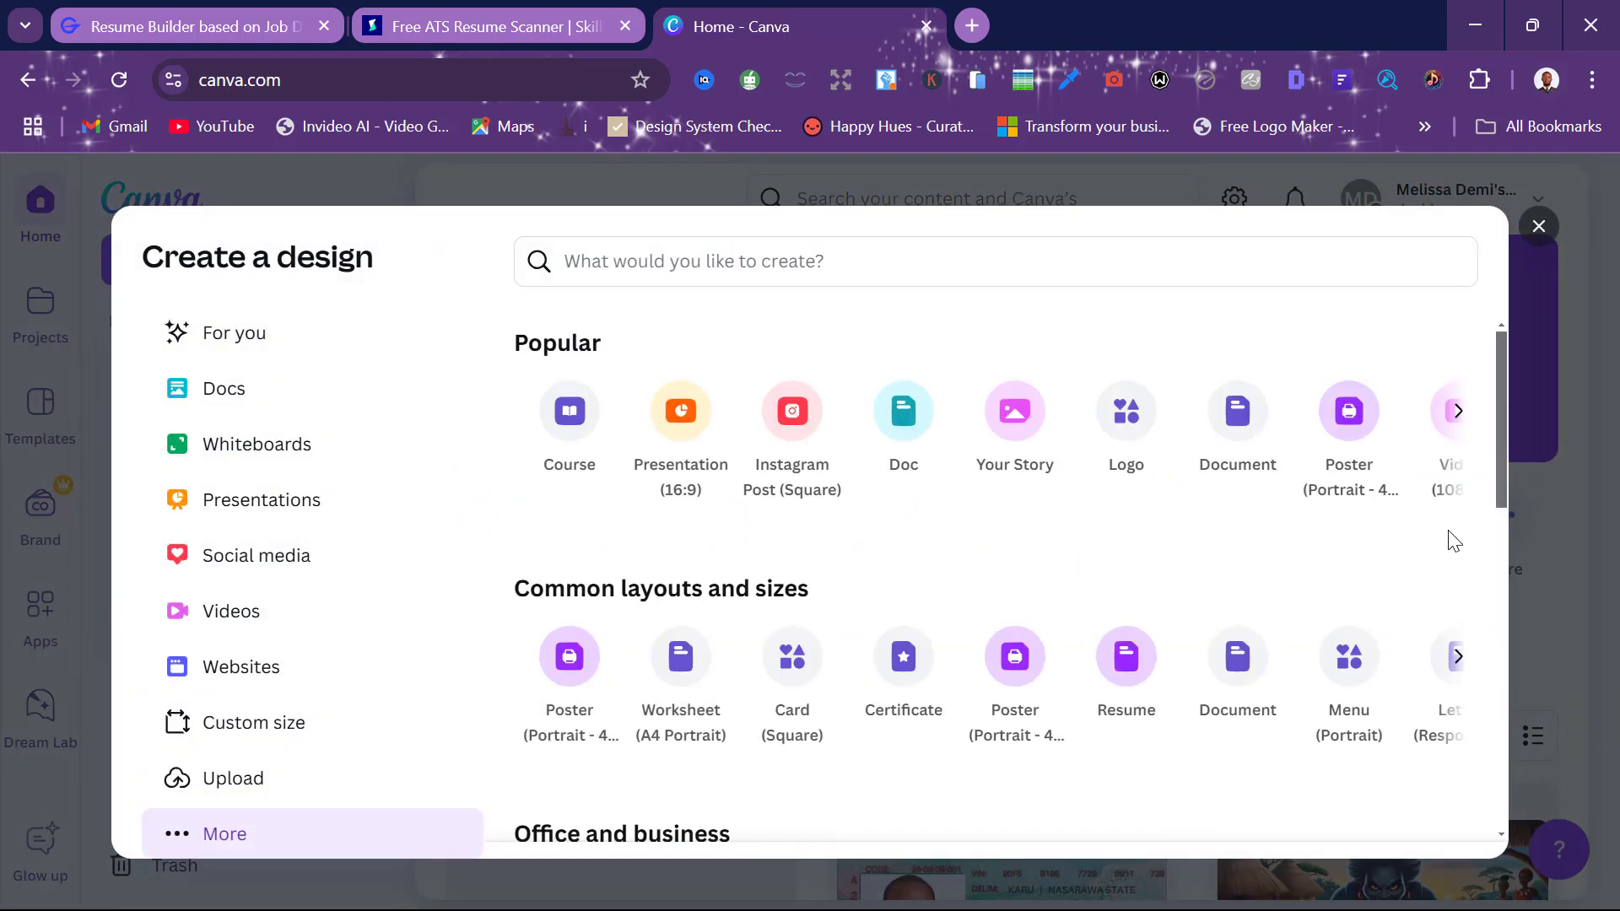
left_click(1139, 687)
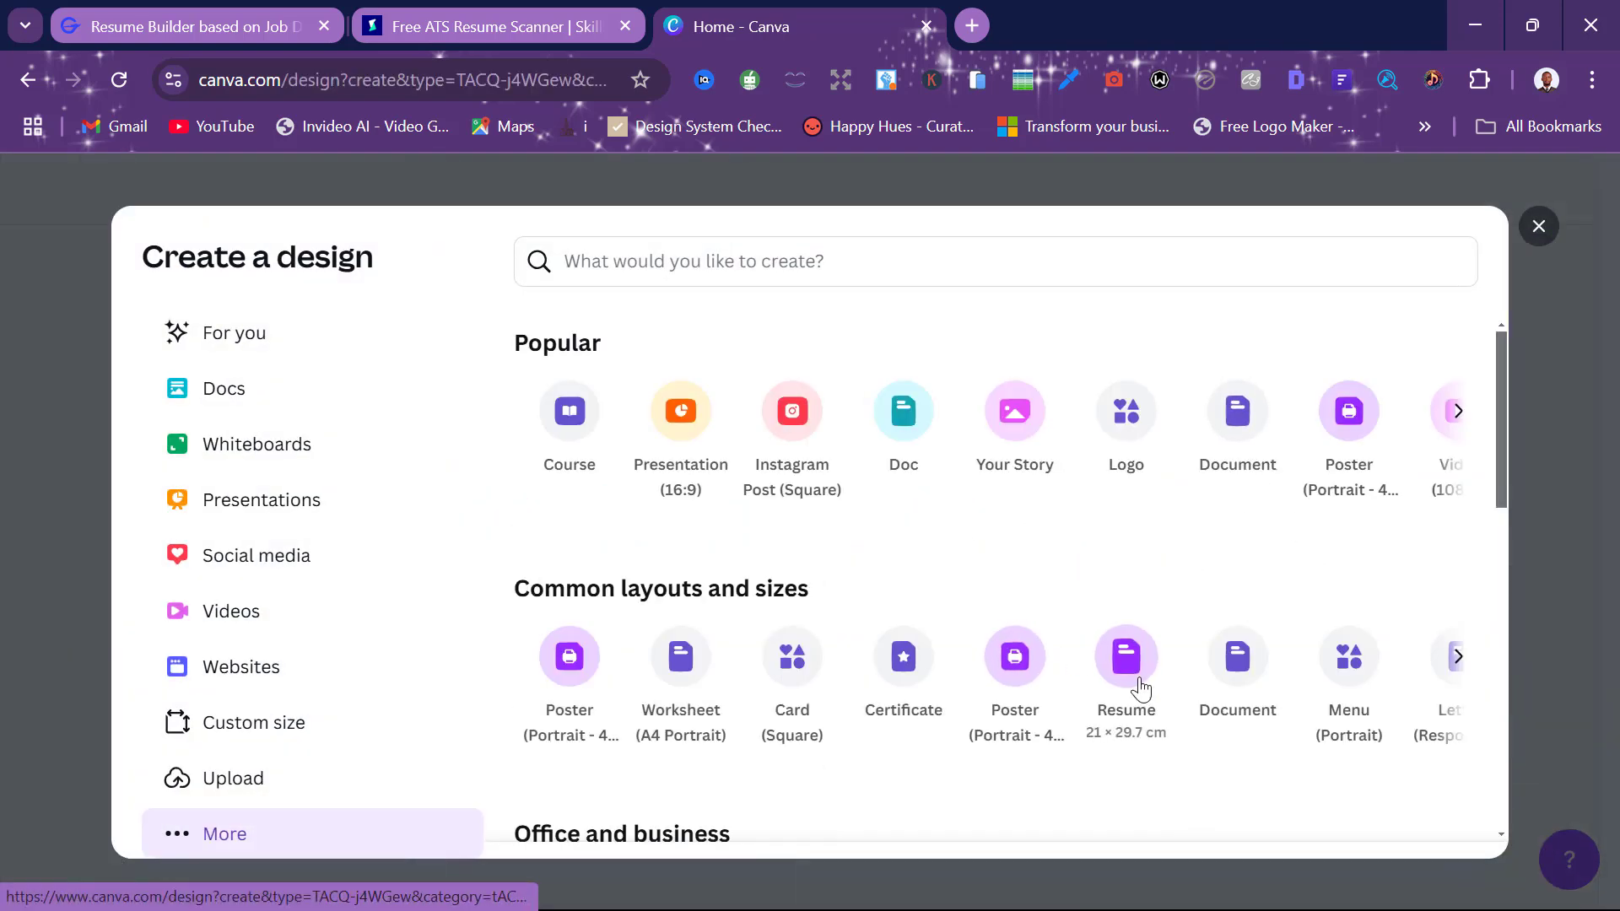
scroll(363, 461, "down", 2)
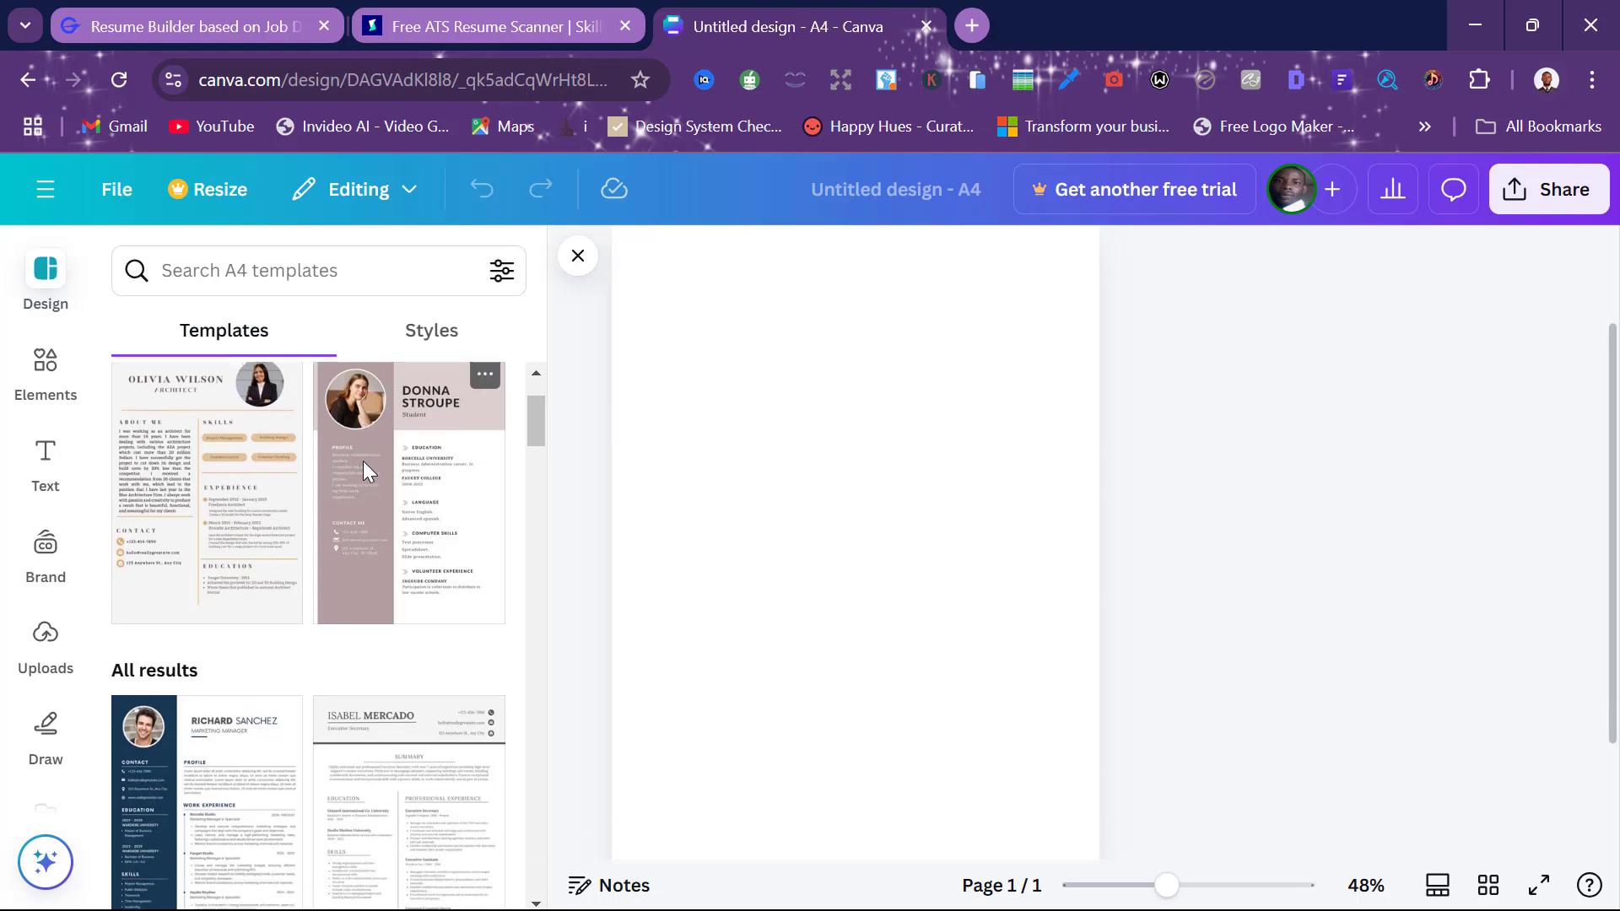
scroll(363, 461, "down", 3)
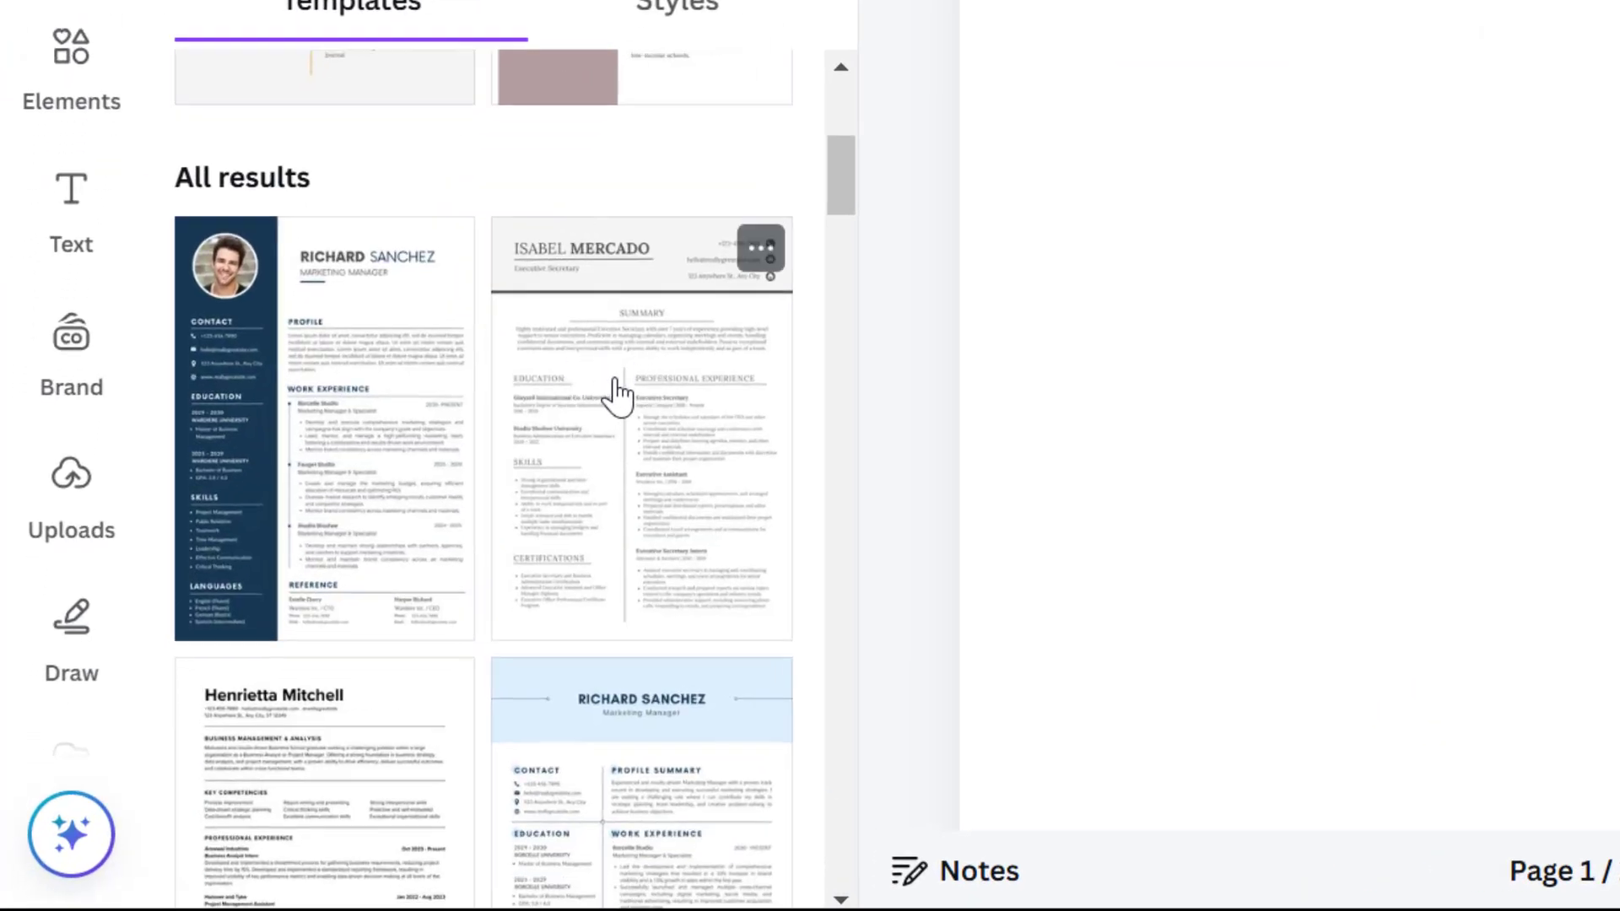
left_click(636, 459)
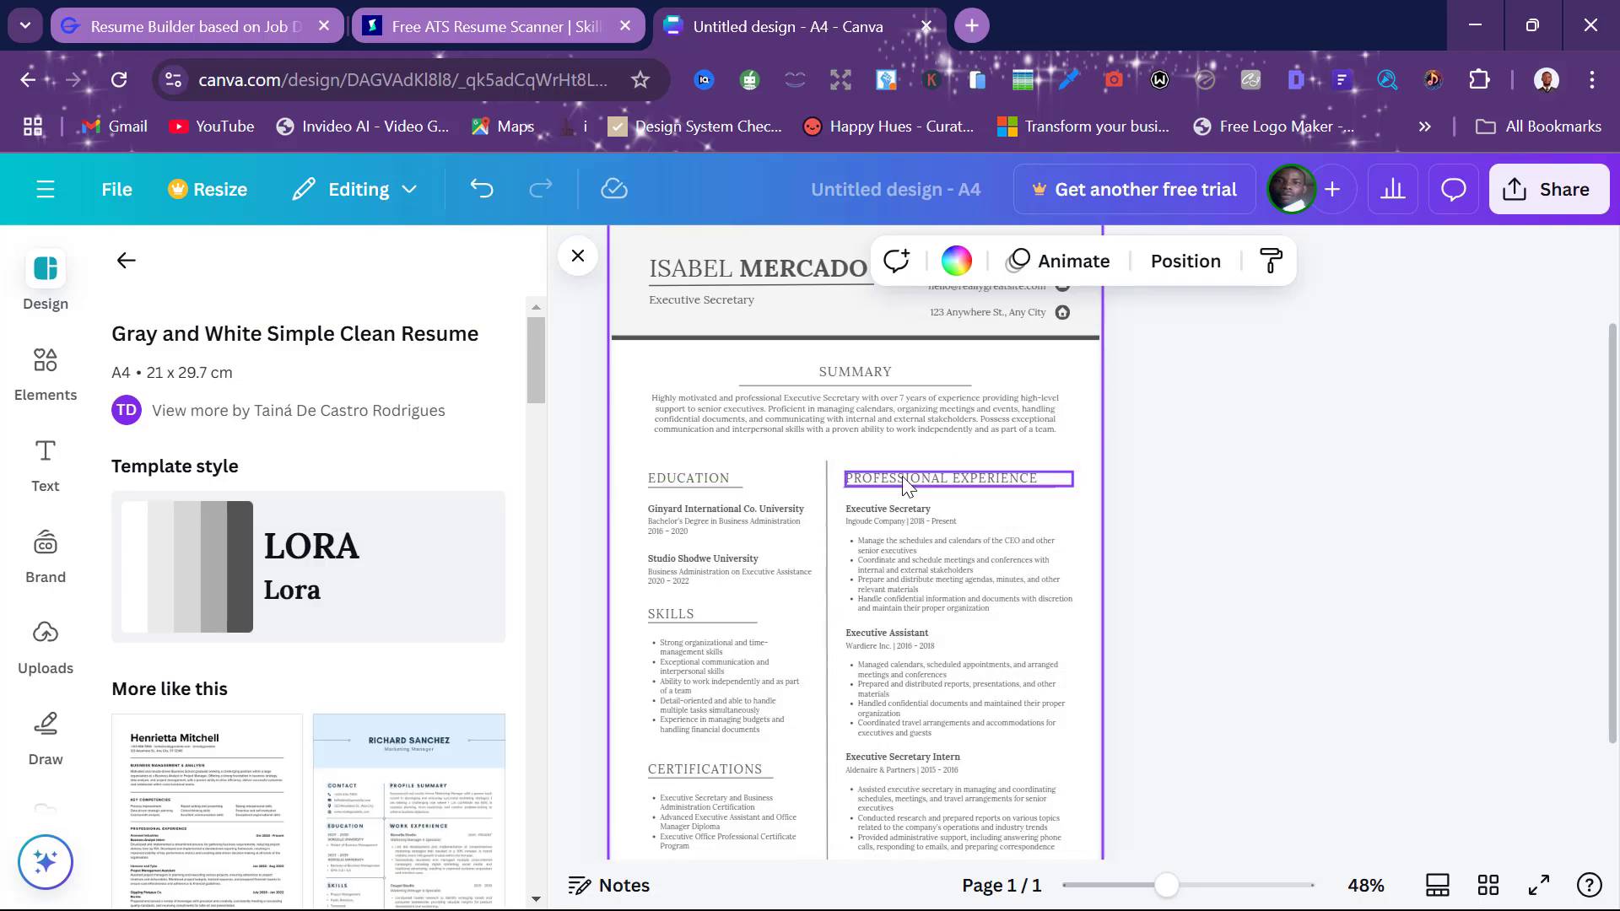
scroll(903, 485, "up", 1)
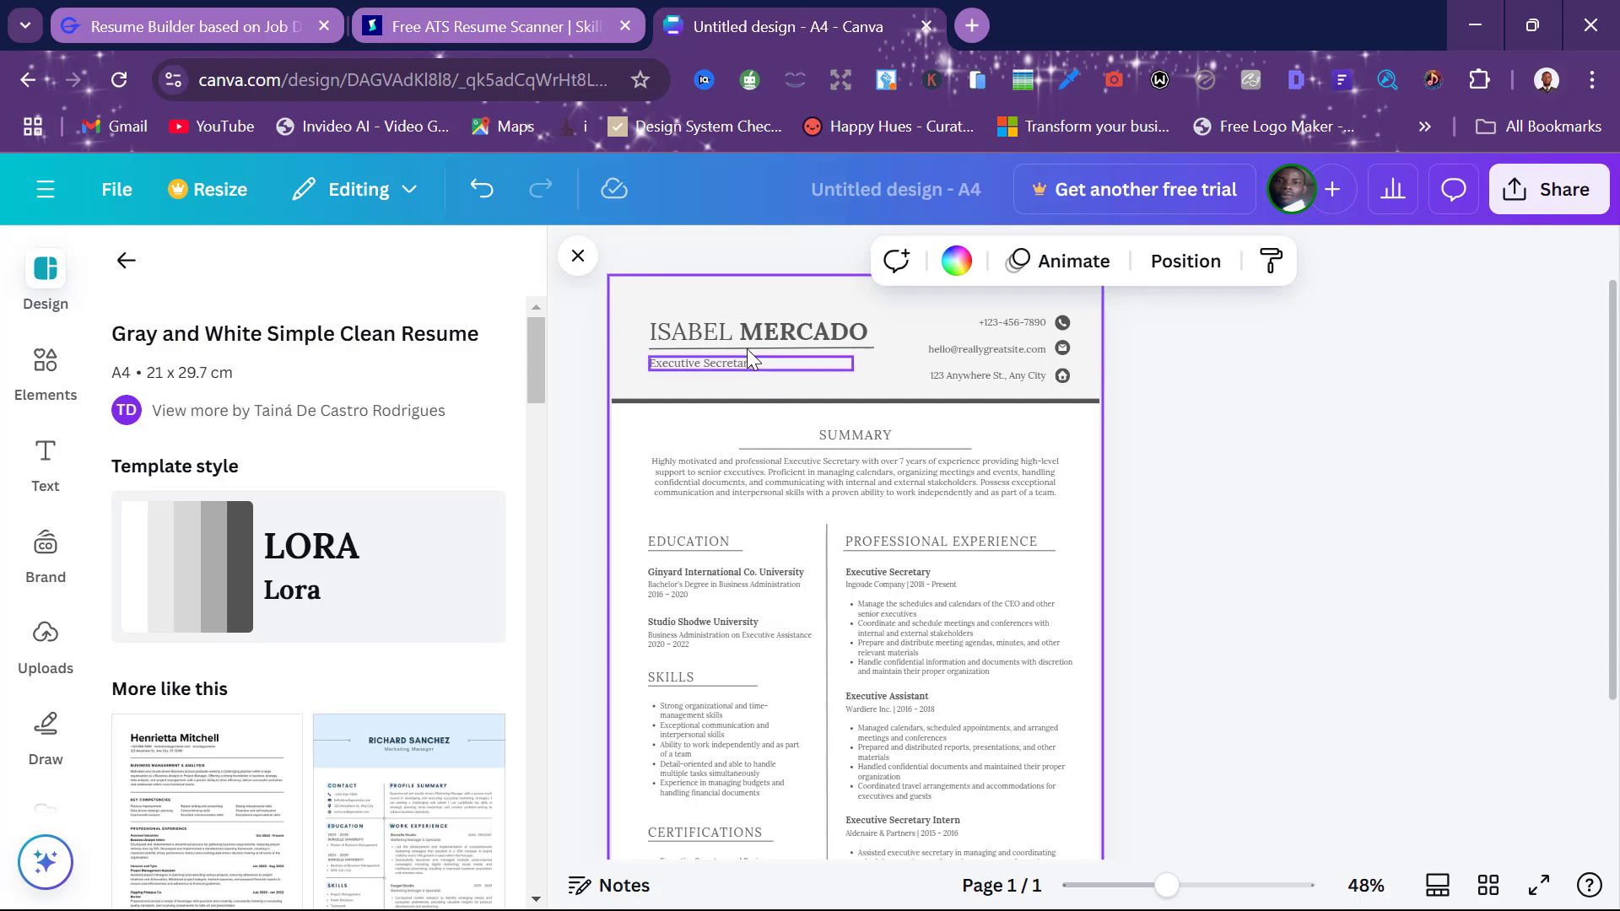
Replace the template's sample name with the candidate's name copied from GravityWrite
left_click(194, 27)
triple_click(971, 444)
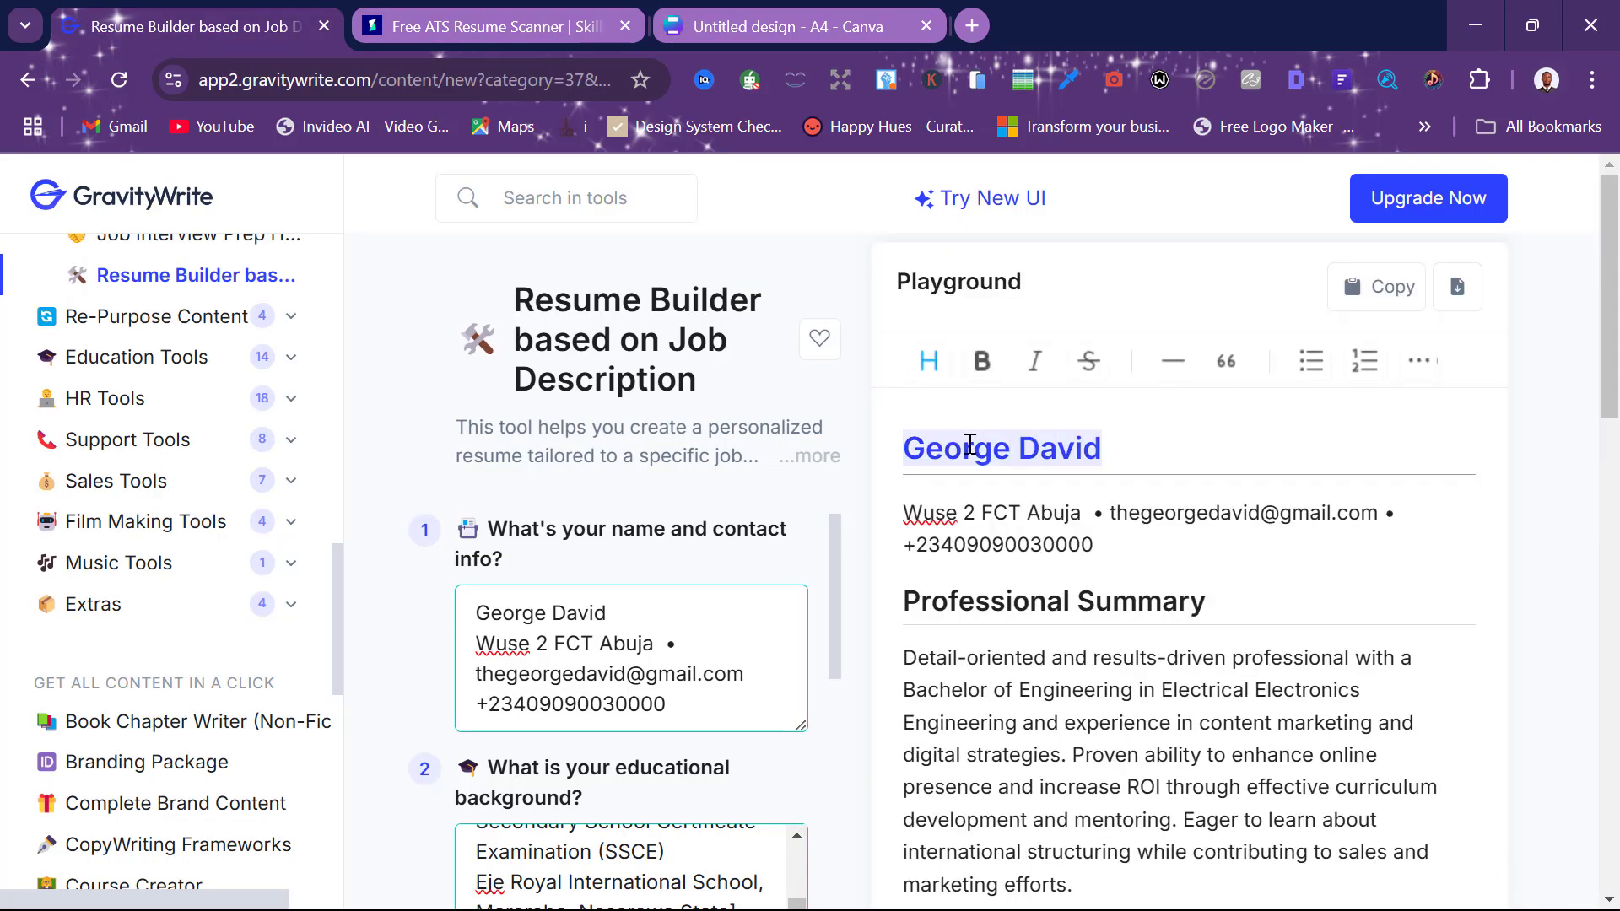
left_click(696, 13)
left_click_drag(696, 13, 397, 14)
triple_click(794, 337)
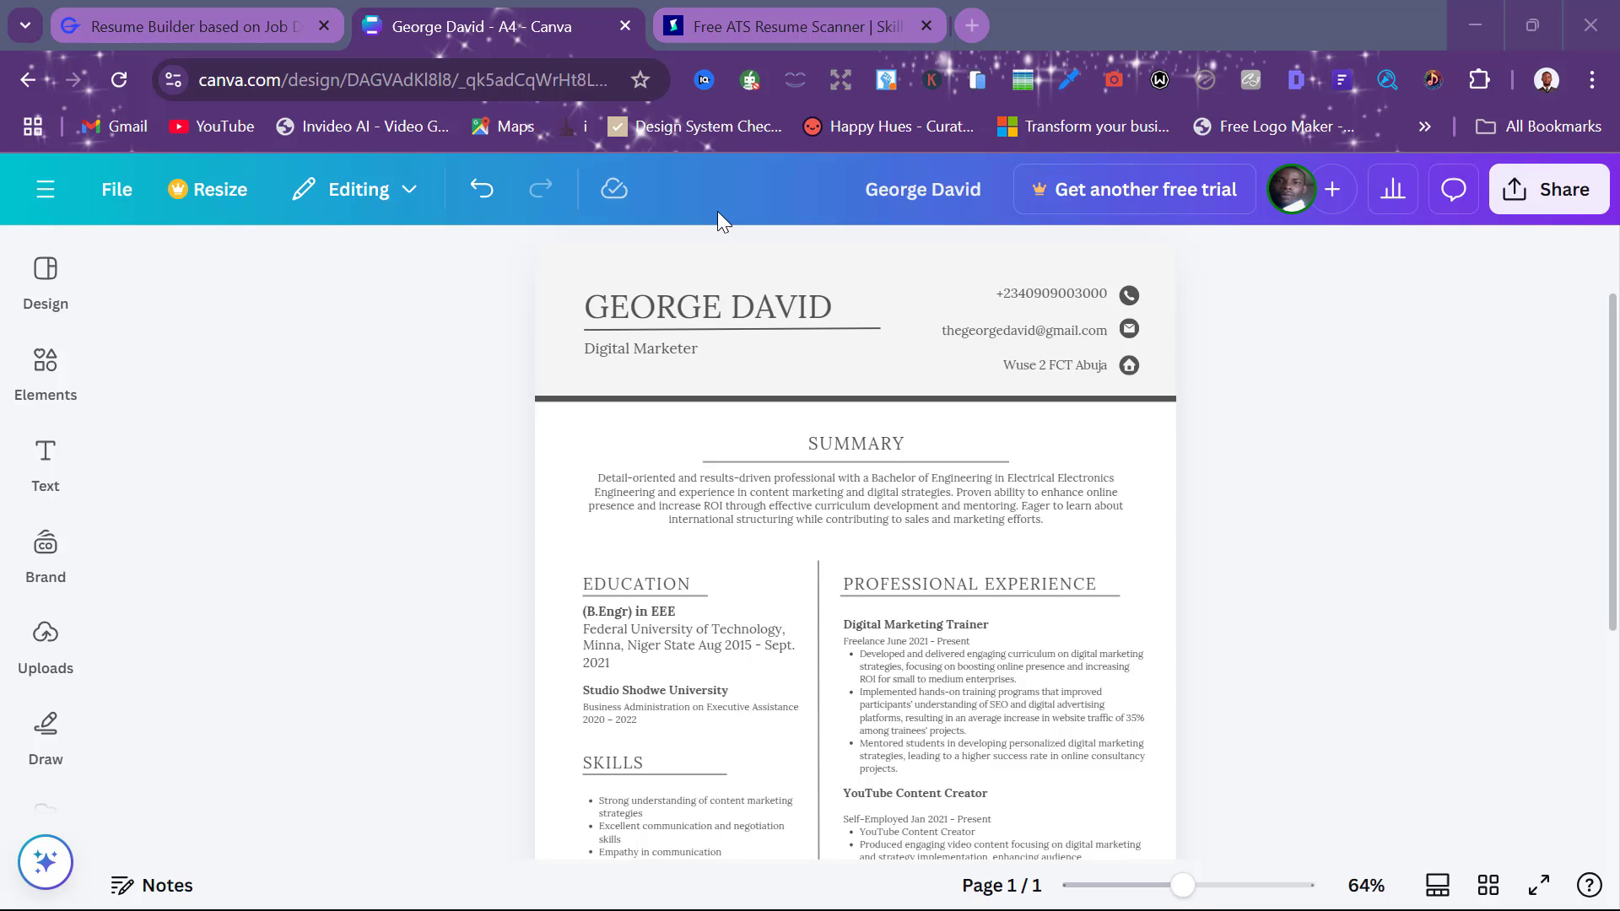
scroll(634, 494, "down", 2)
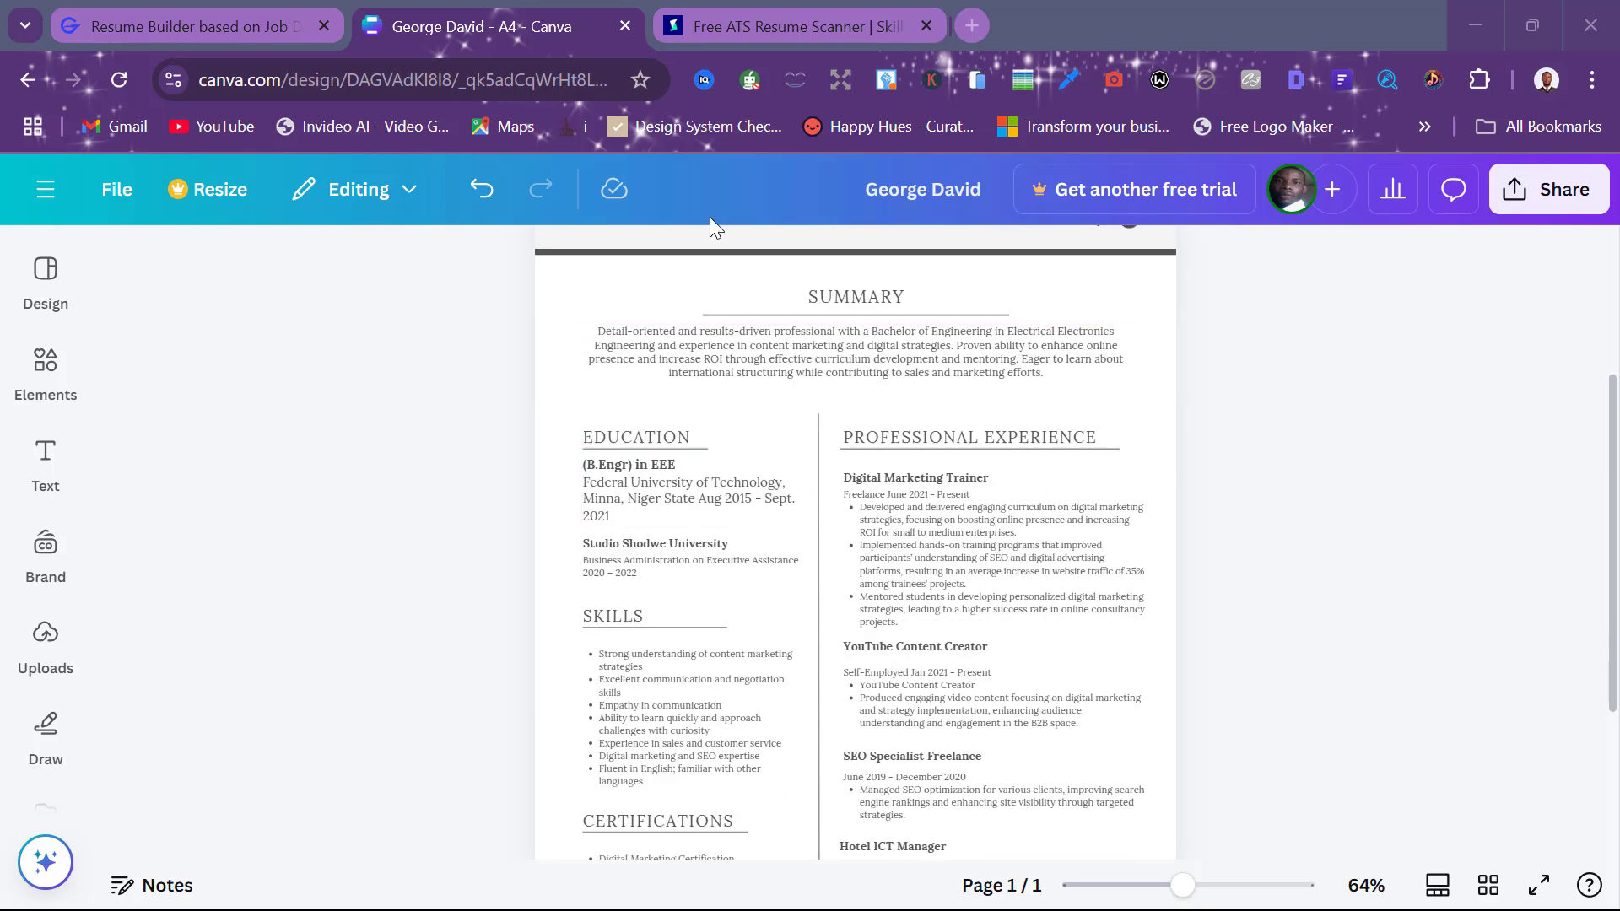
Download the resume as a PDF Standard file, then switch to the SkillSyncer tab
left_click(1549, 189)
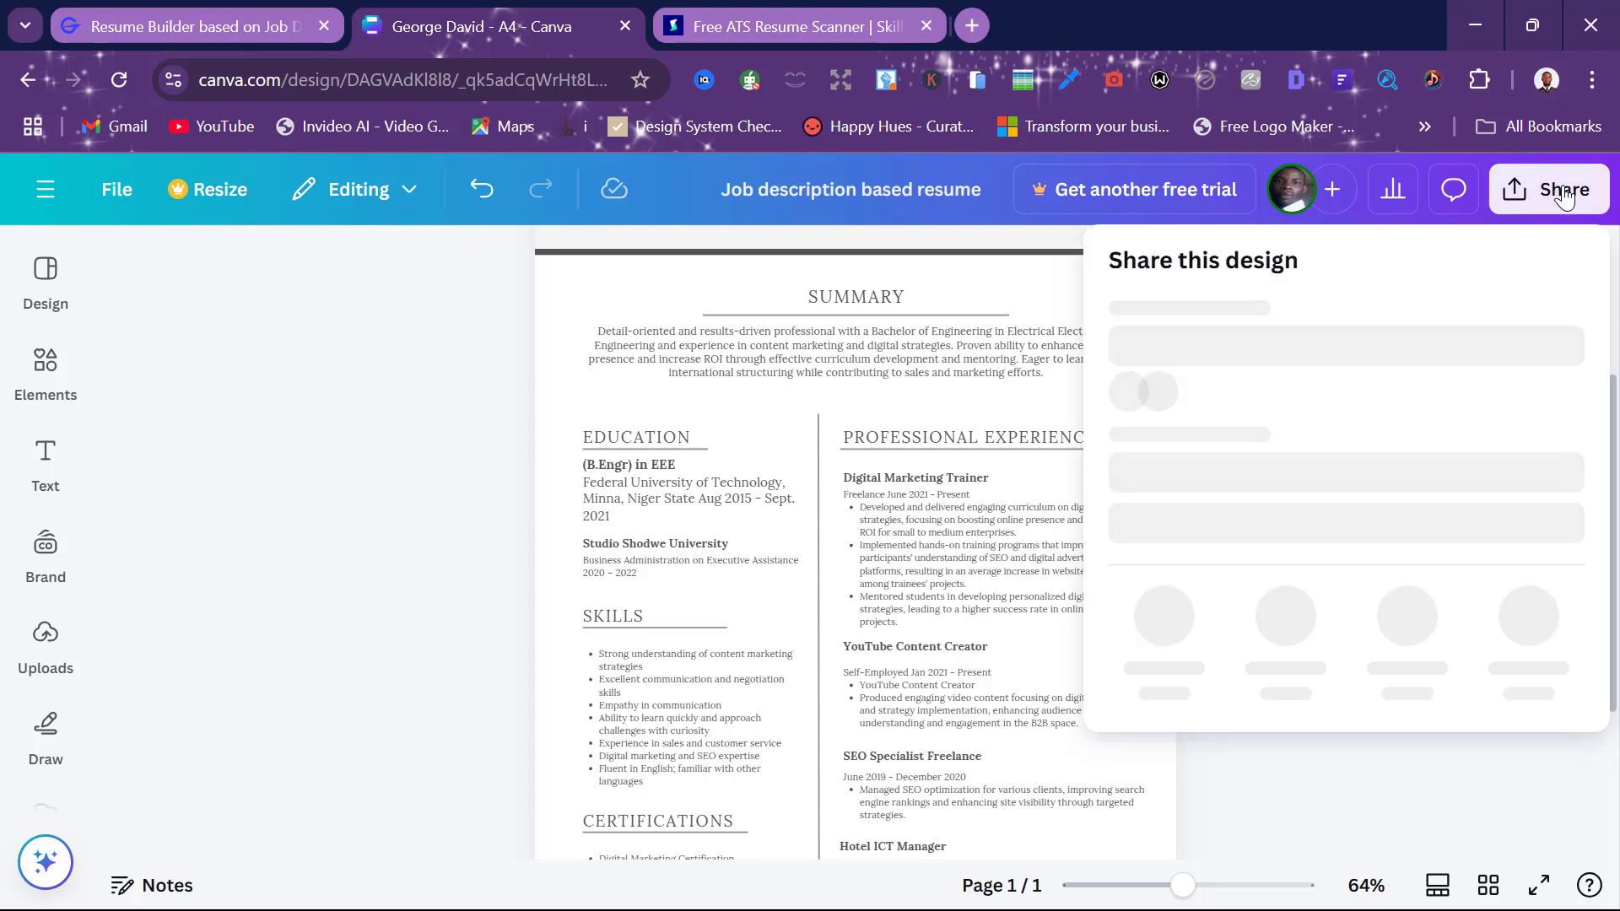
left_click(1159, 712)
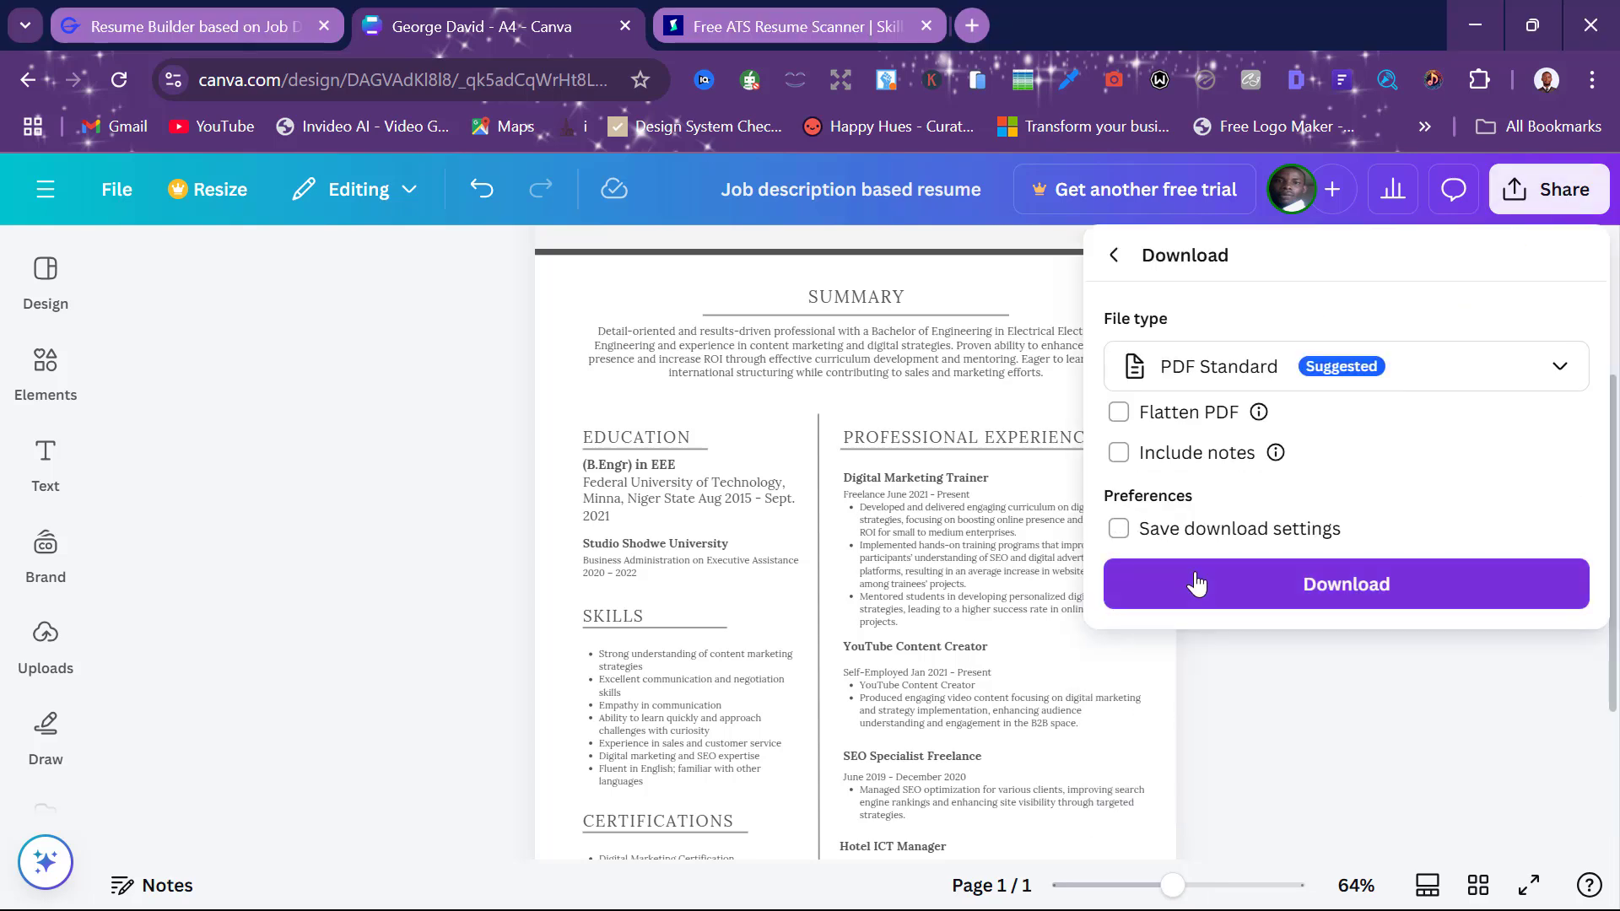
left_click(1196, 583)
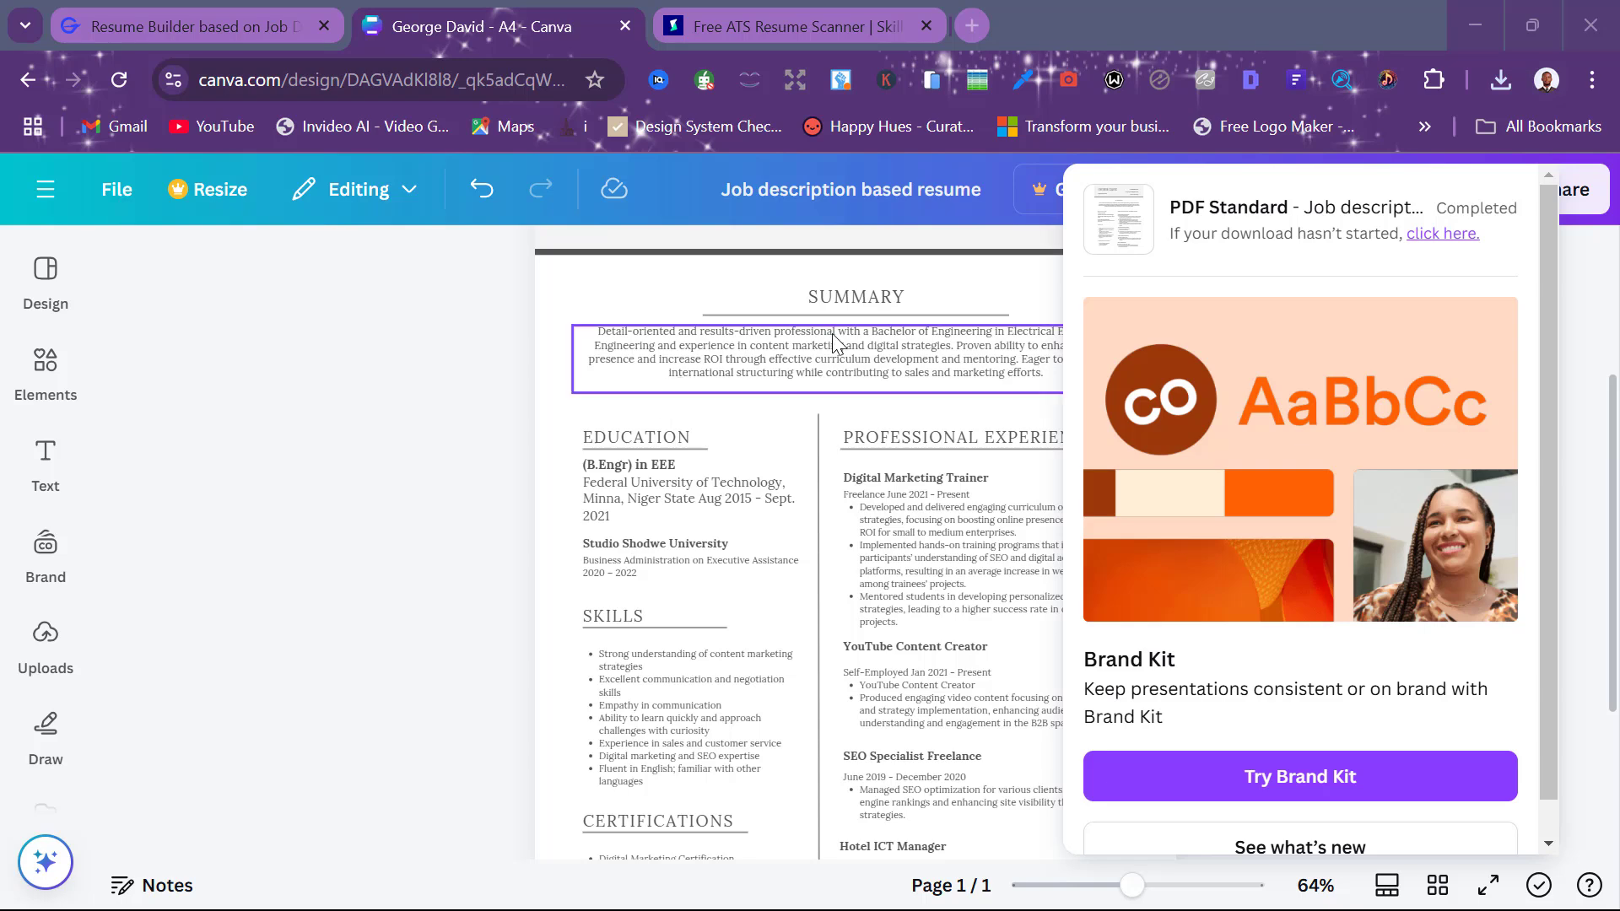
left_click(524, 275)
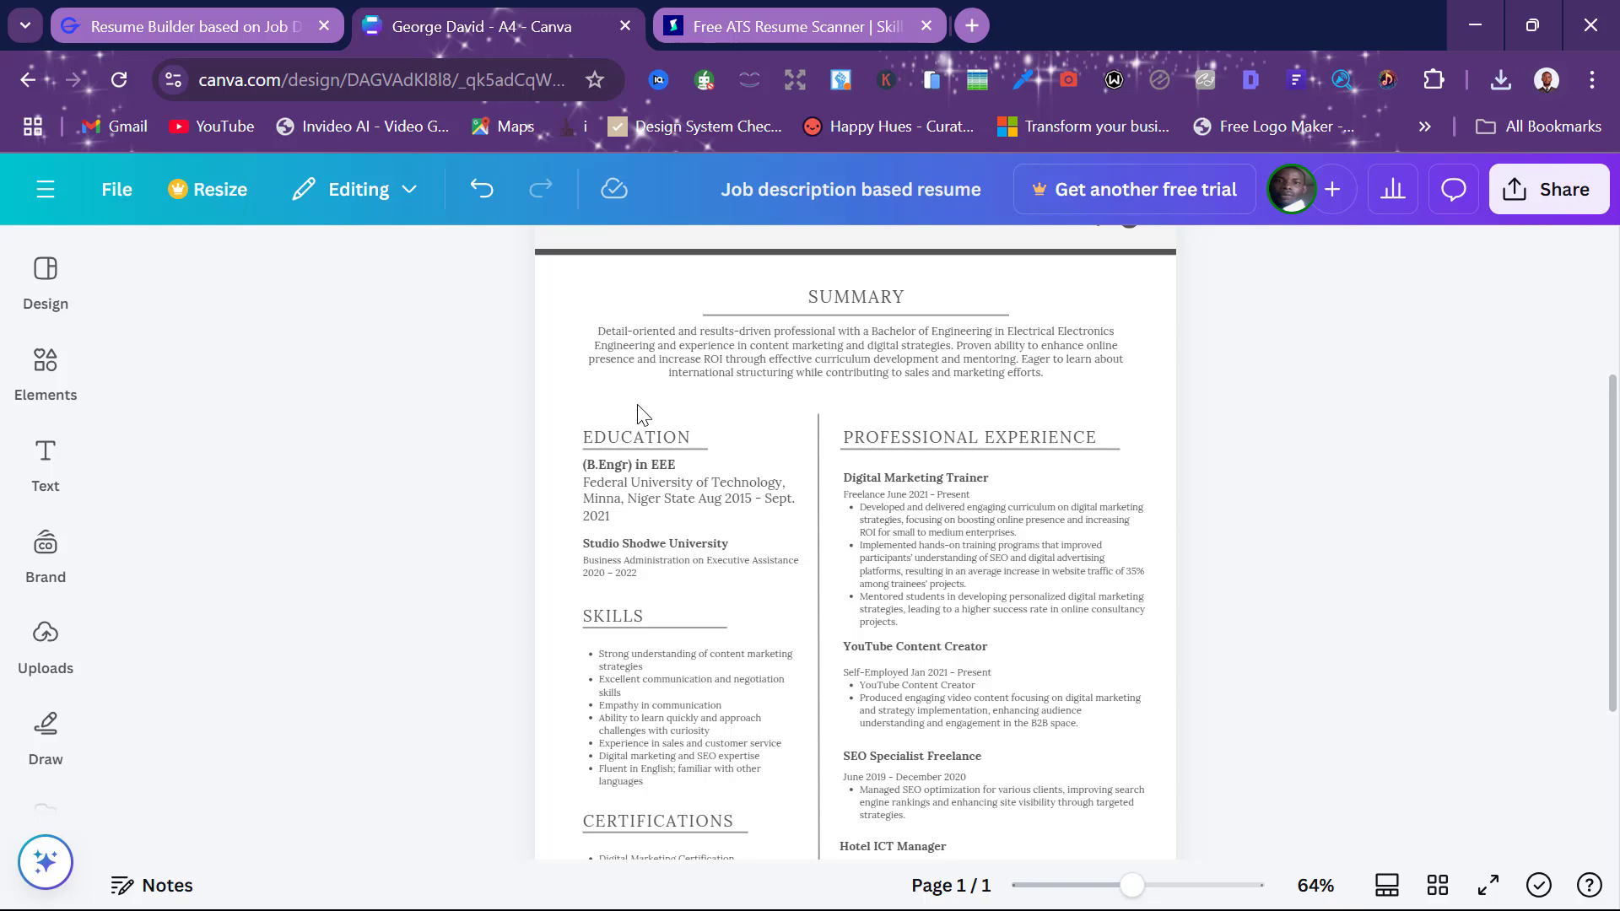
key("ctrl+Tab")
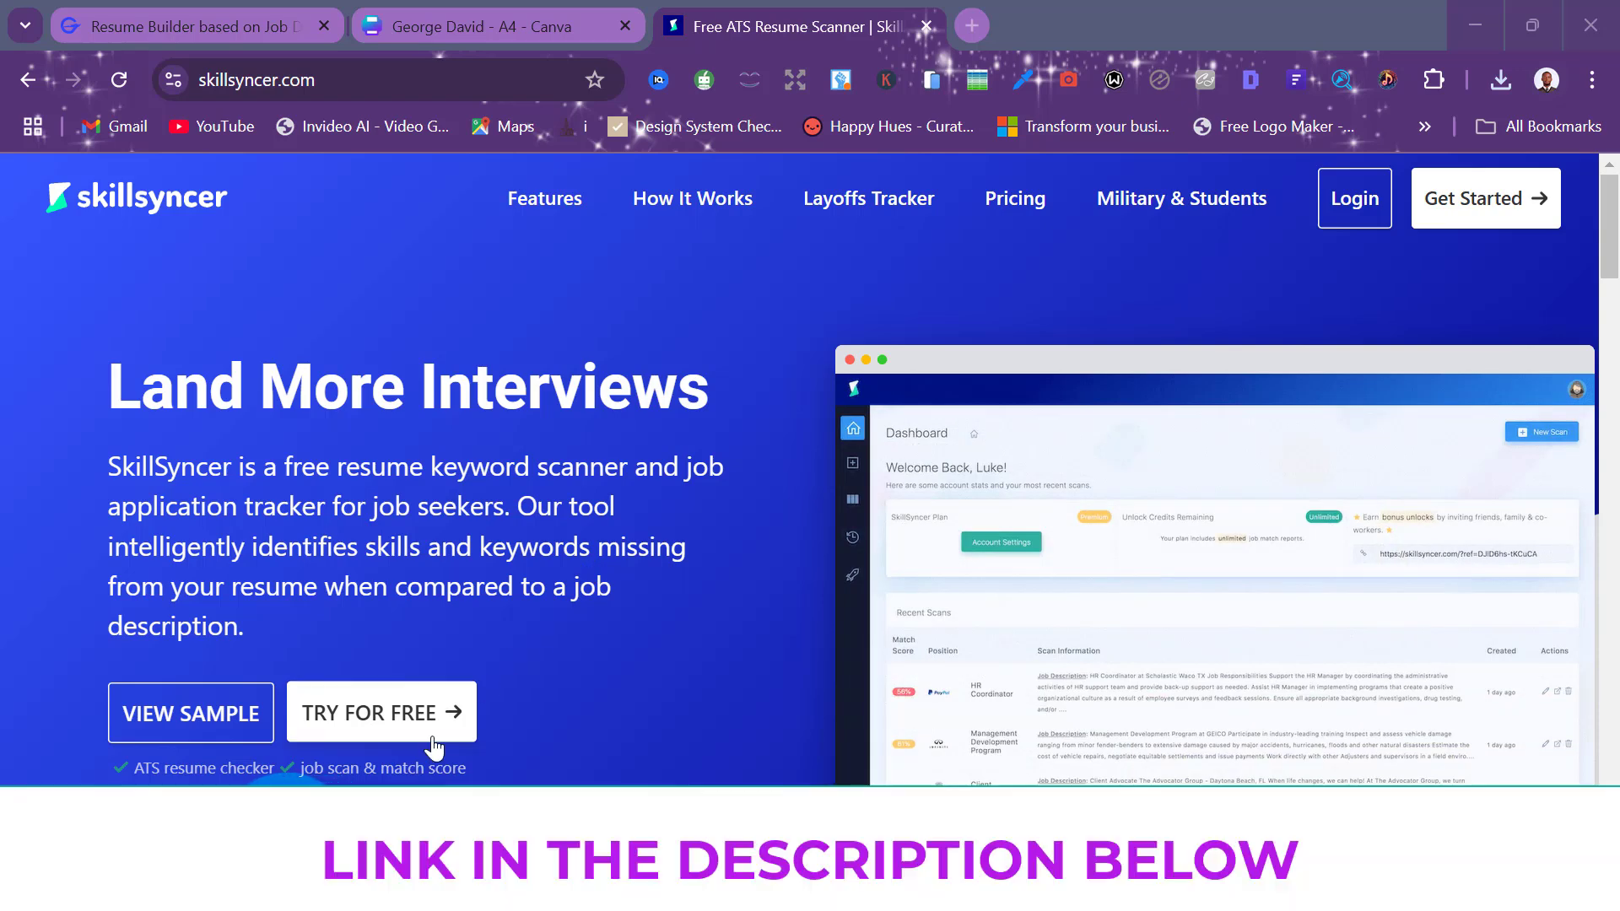
Sign into SkillSyncer's free plan with the Google account
left_click(383, 719)
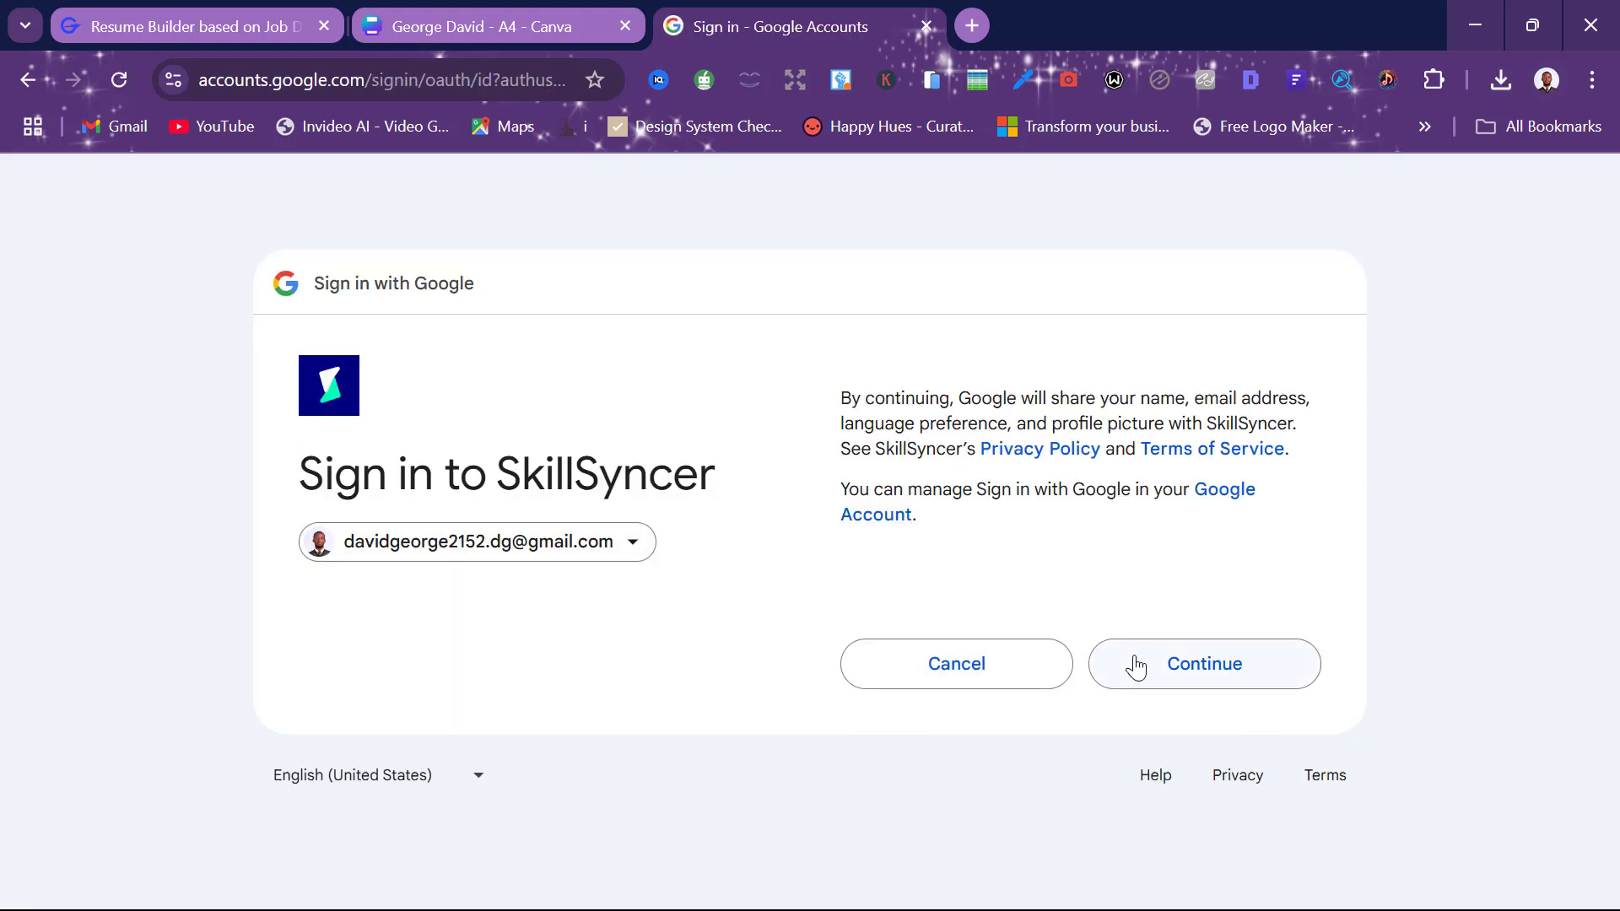
left_click(1136, 665)
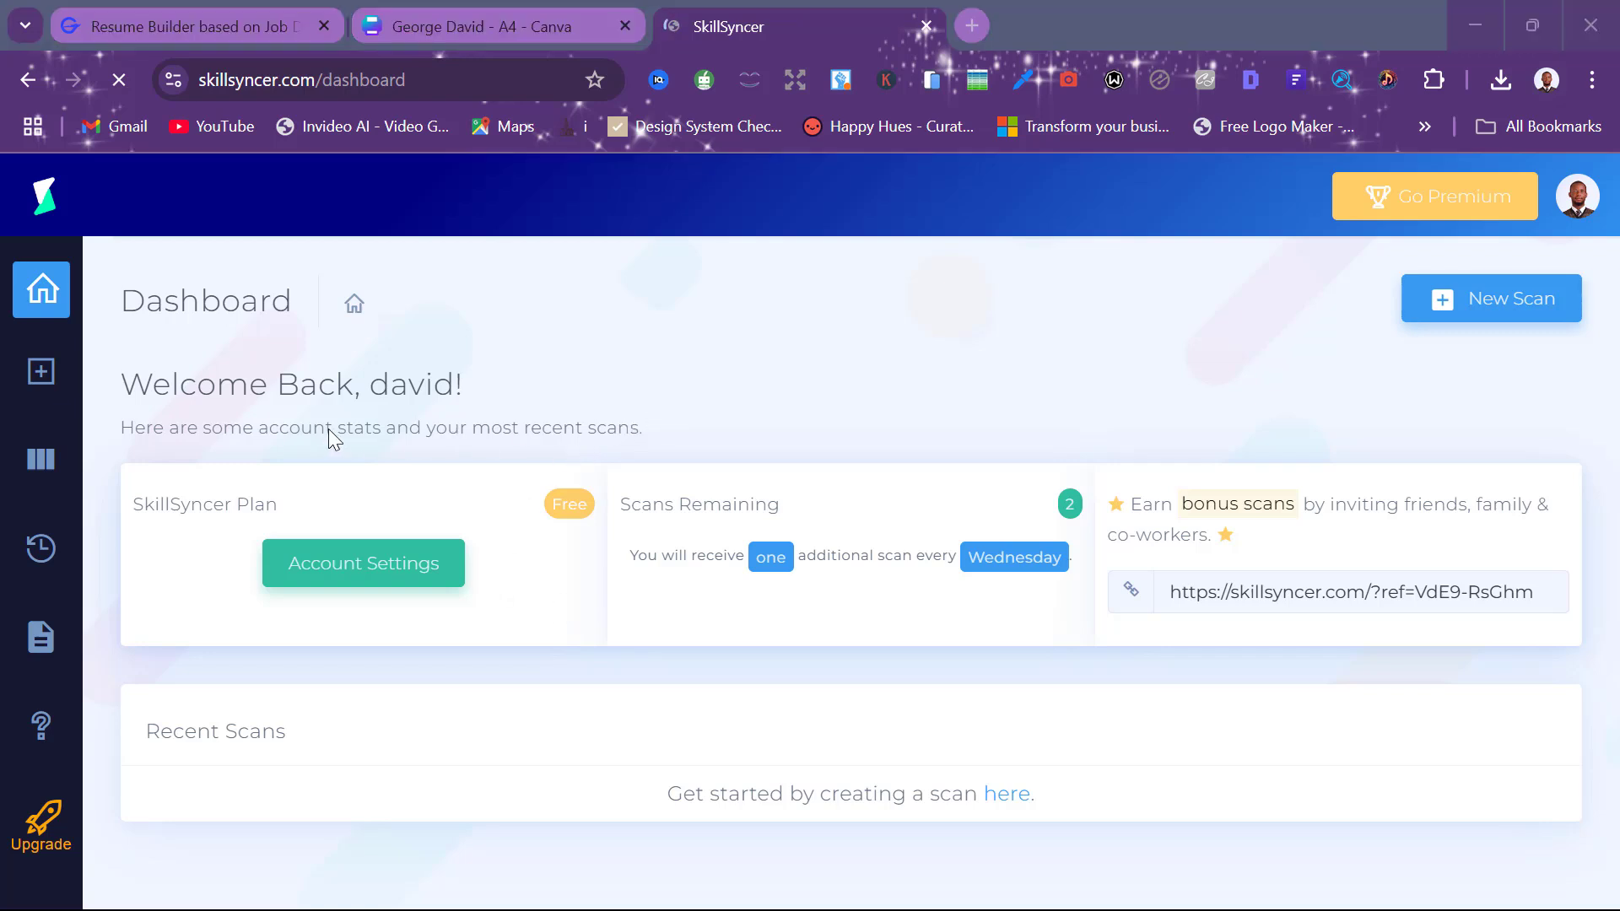
Start a new SkillSyncer scan and focus the Step 1 job description box
left_click(42, 375)
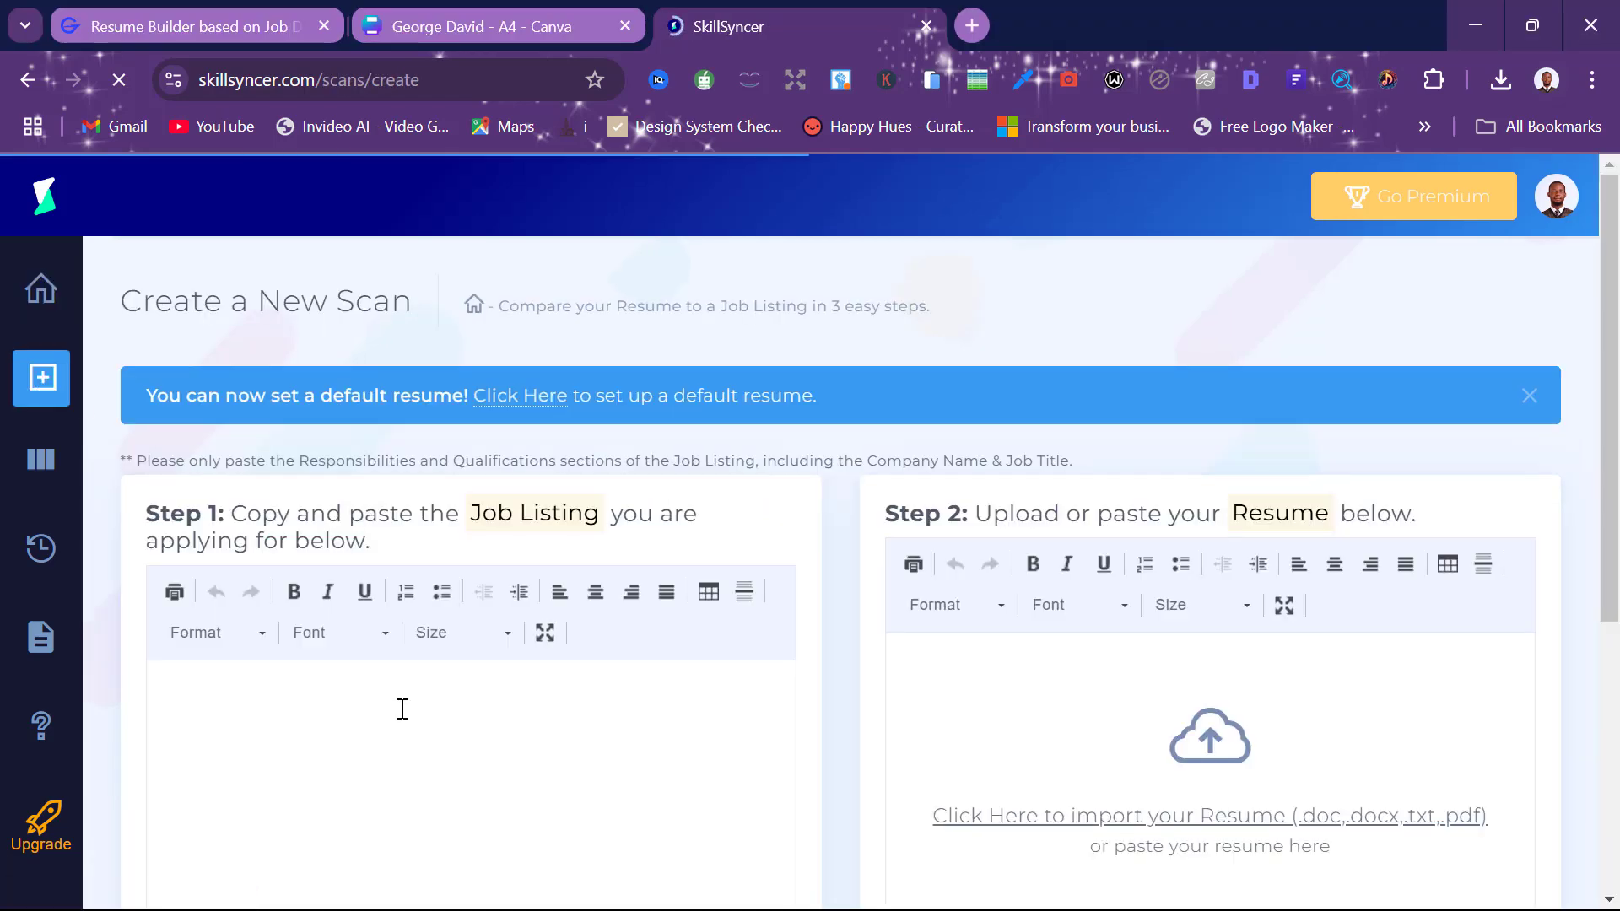
left_click(400, 718)
scroll(402, 716, "down", 1)
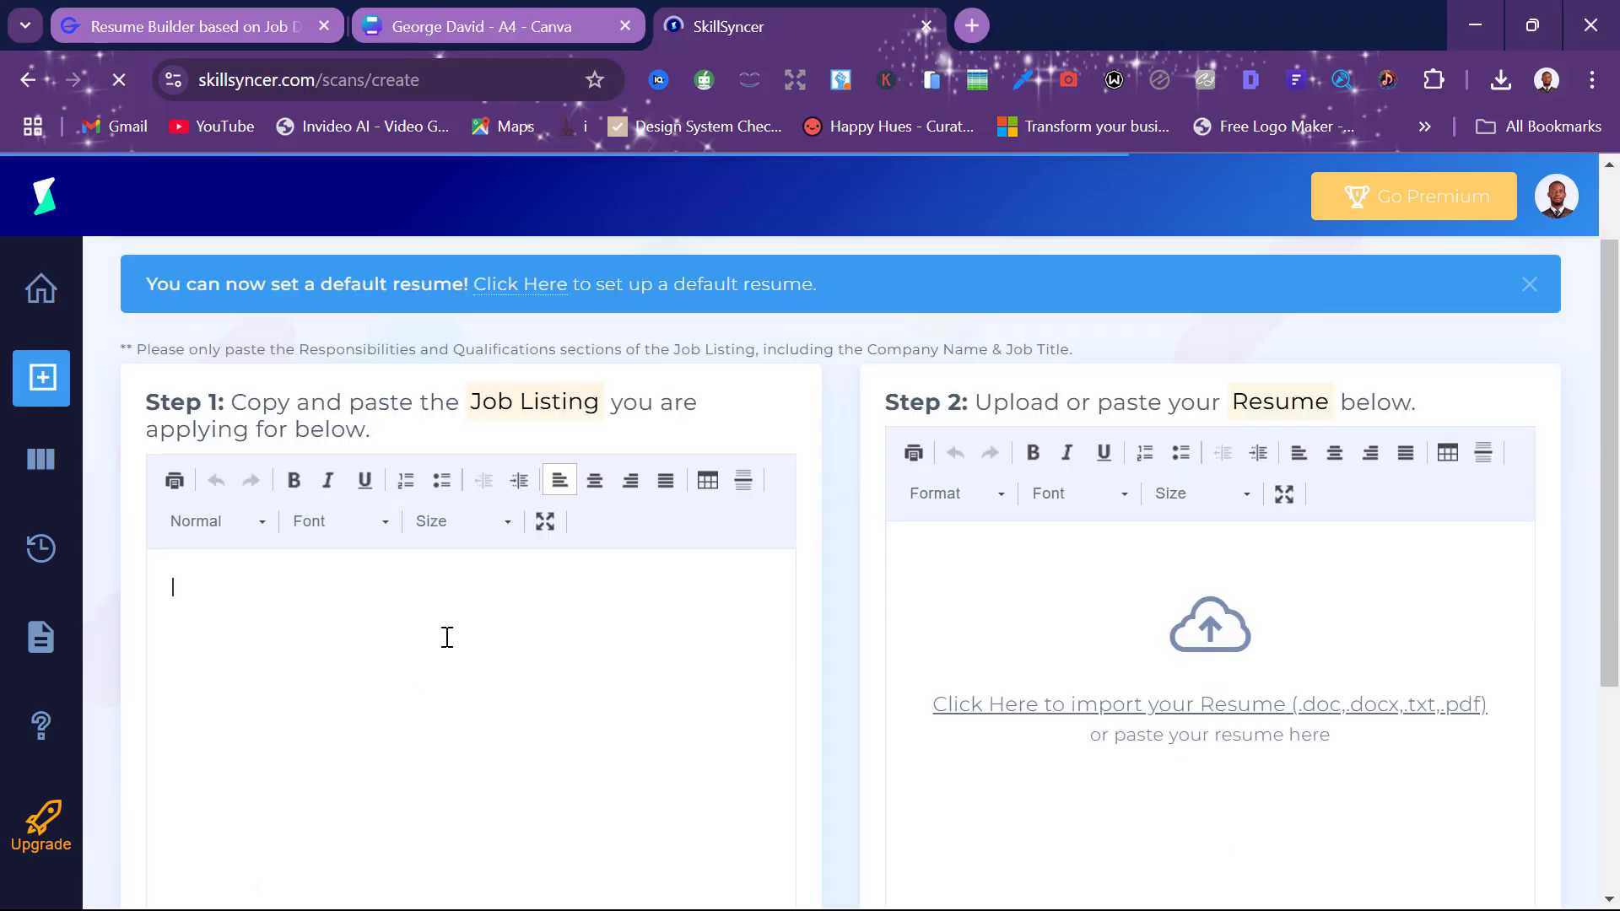
scroll(448, 637, "up", 1)
scroll(448, 638, "down", 1)
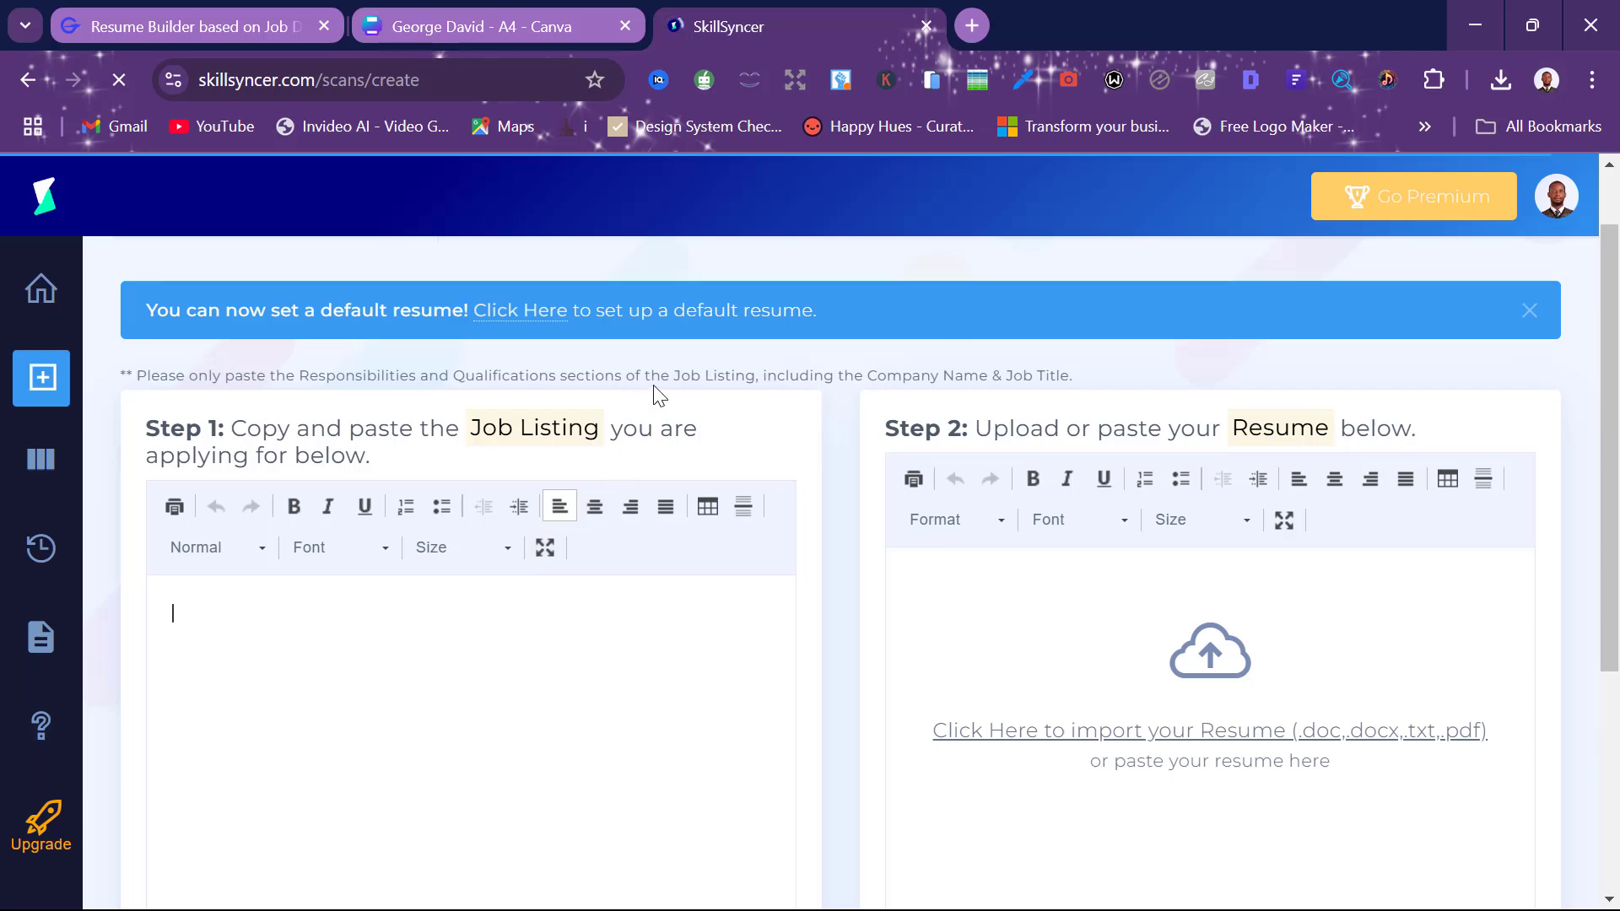
Paste the Flag Theory Junior Sales & Marketing Role description from Google Jobs into the box
key("alt+Tab")
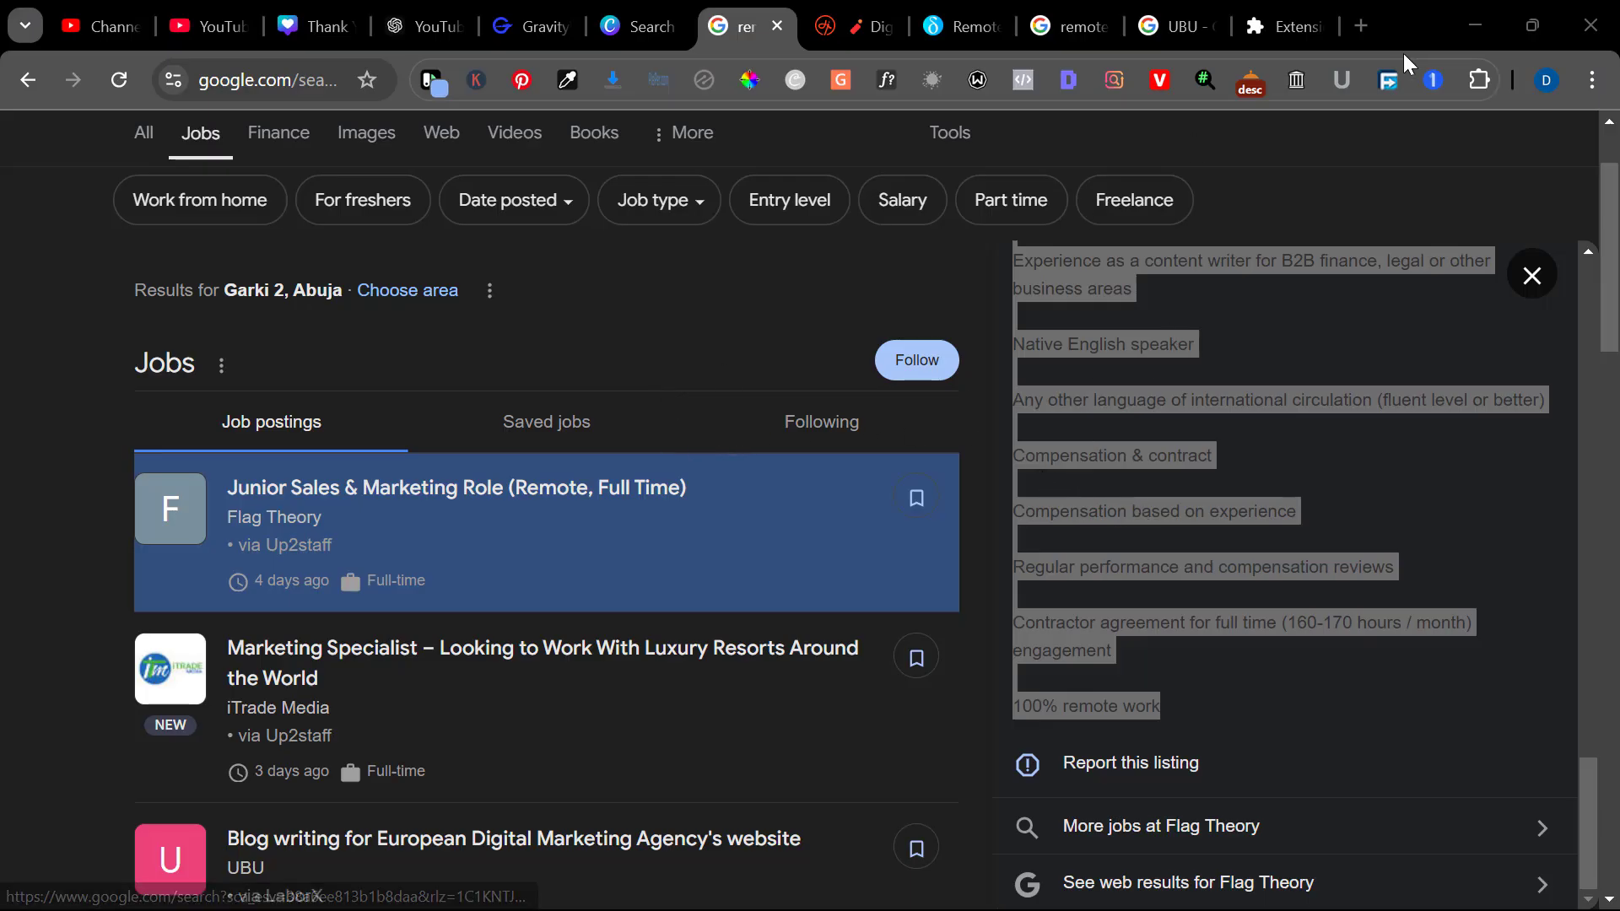
key("alt+Tab")
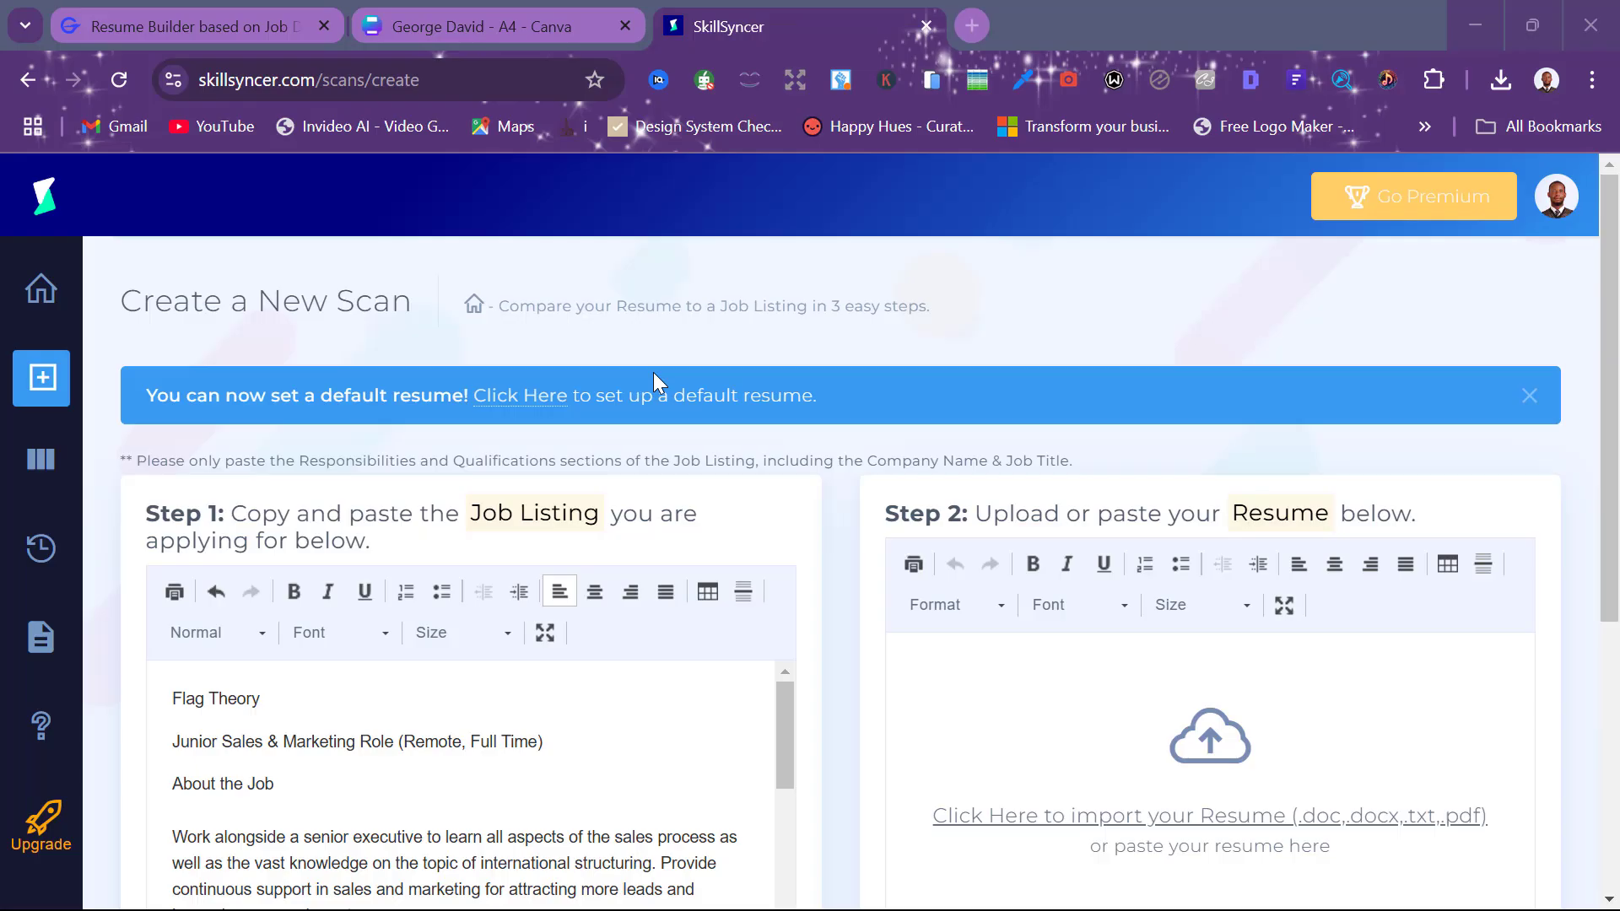
scroll(590, 721, "down", 1)
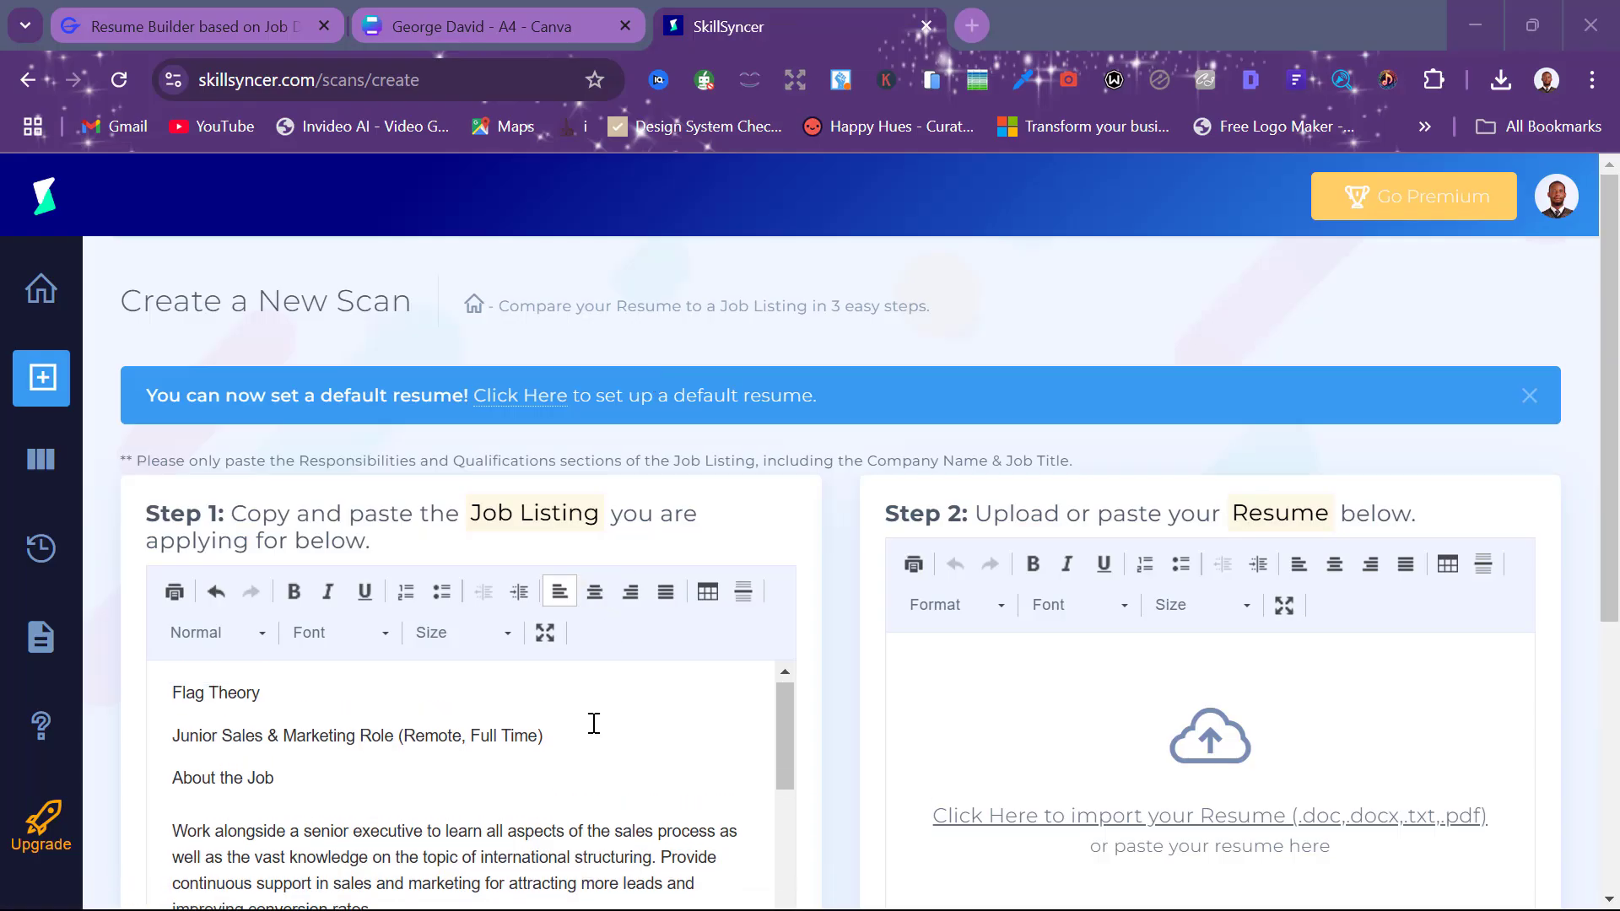
scroll(446, 750, "down", 1)
scroll(447, 757, "up", 1)
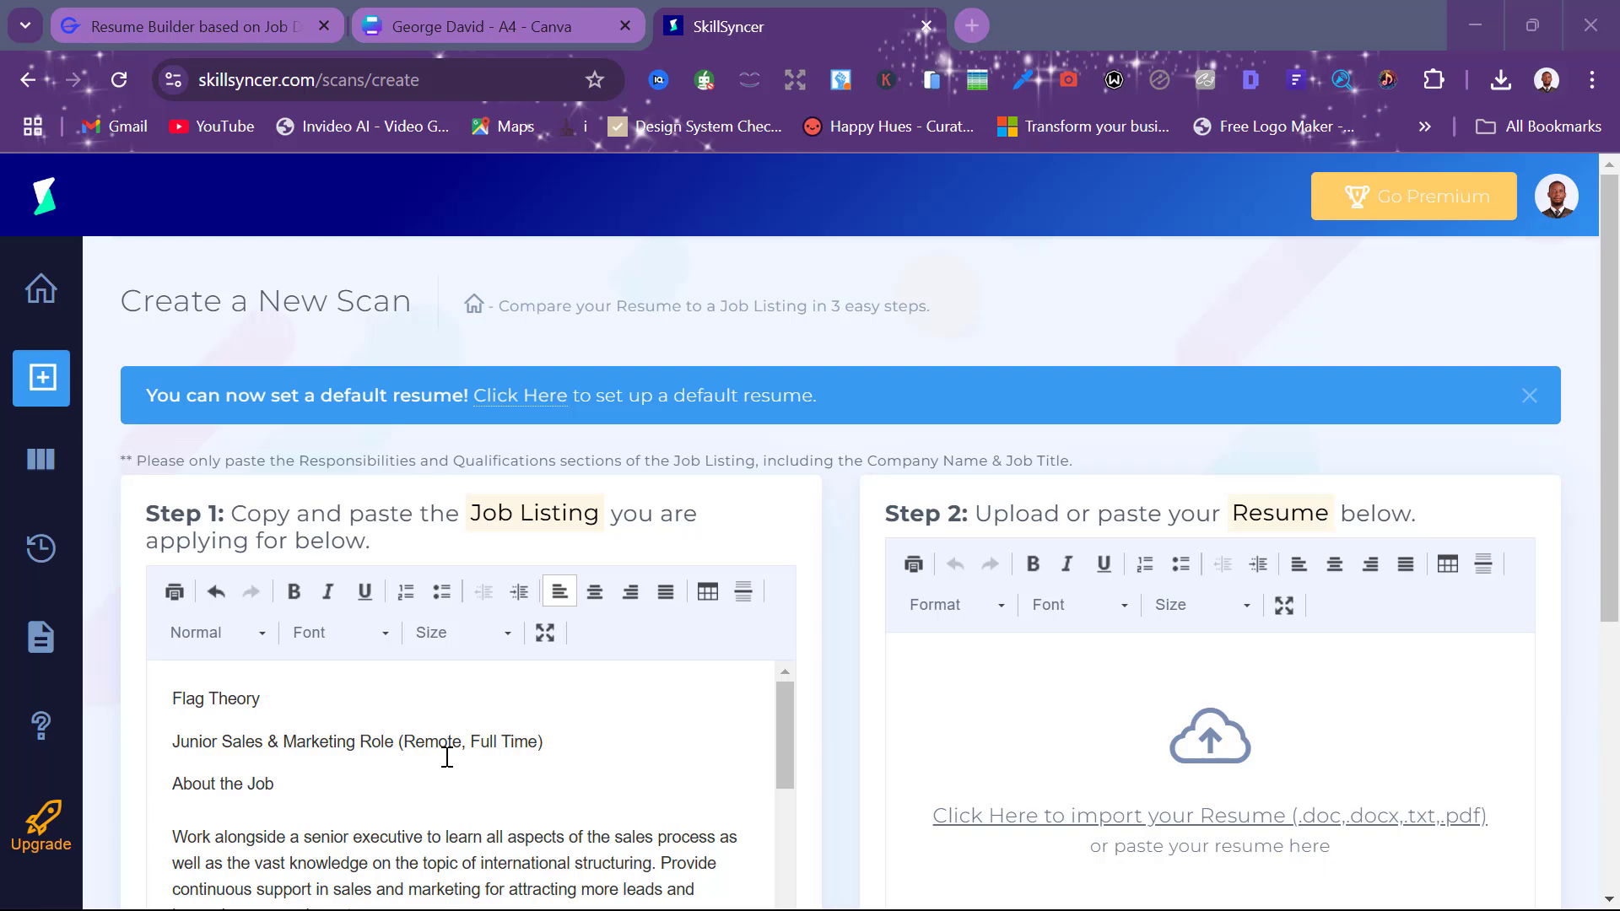
scroll(215, 722, "down", 2)
scroll(217, 718, "up", 1)
scroll(218, 717, "down", 6)
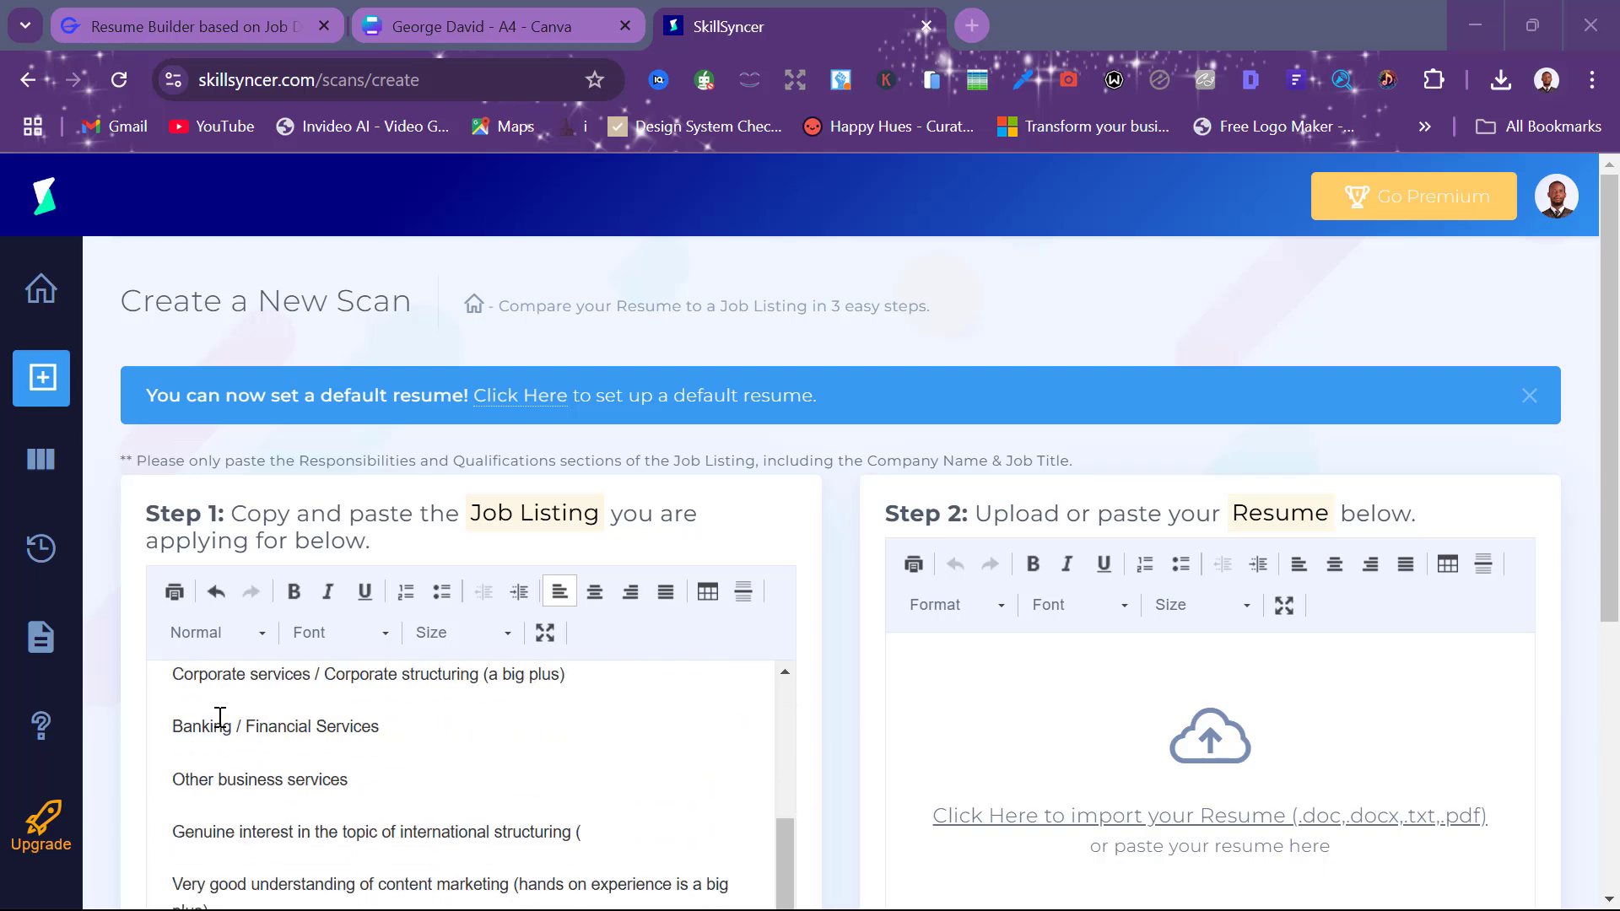
scroll(220, 717, "down", 2)
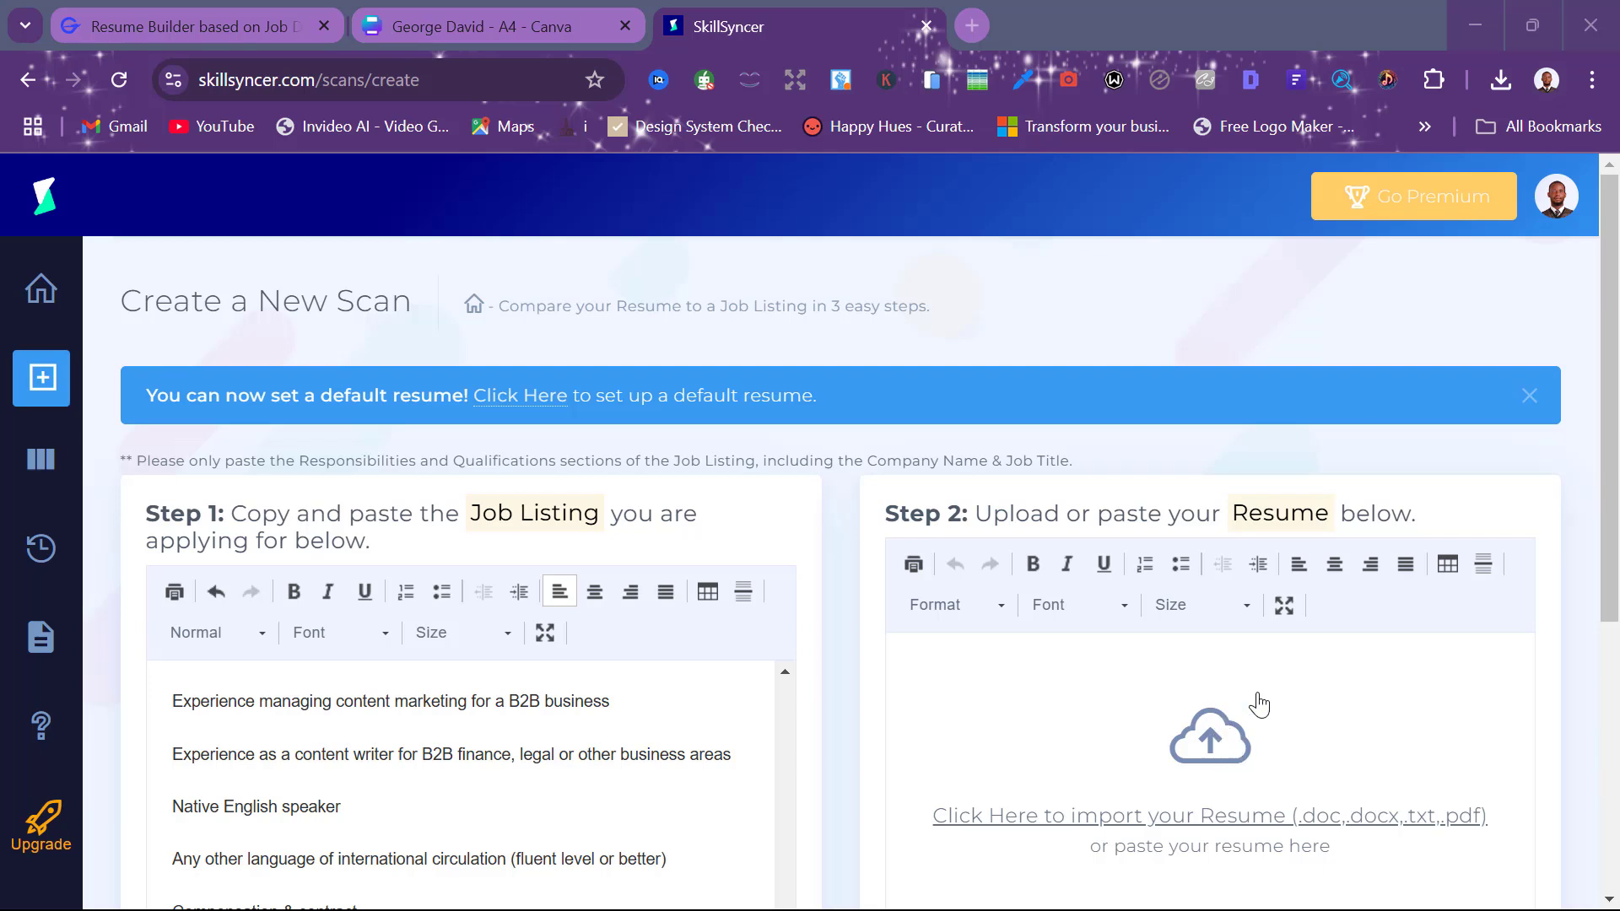
Drag 'Job description based resume.pdf' from downloads into the resume box and run the scan
left_click(1501, 81)
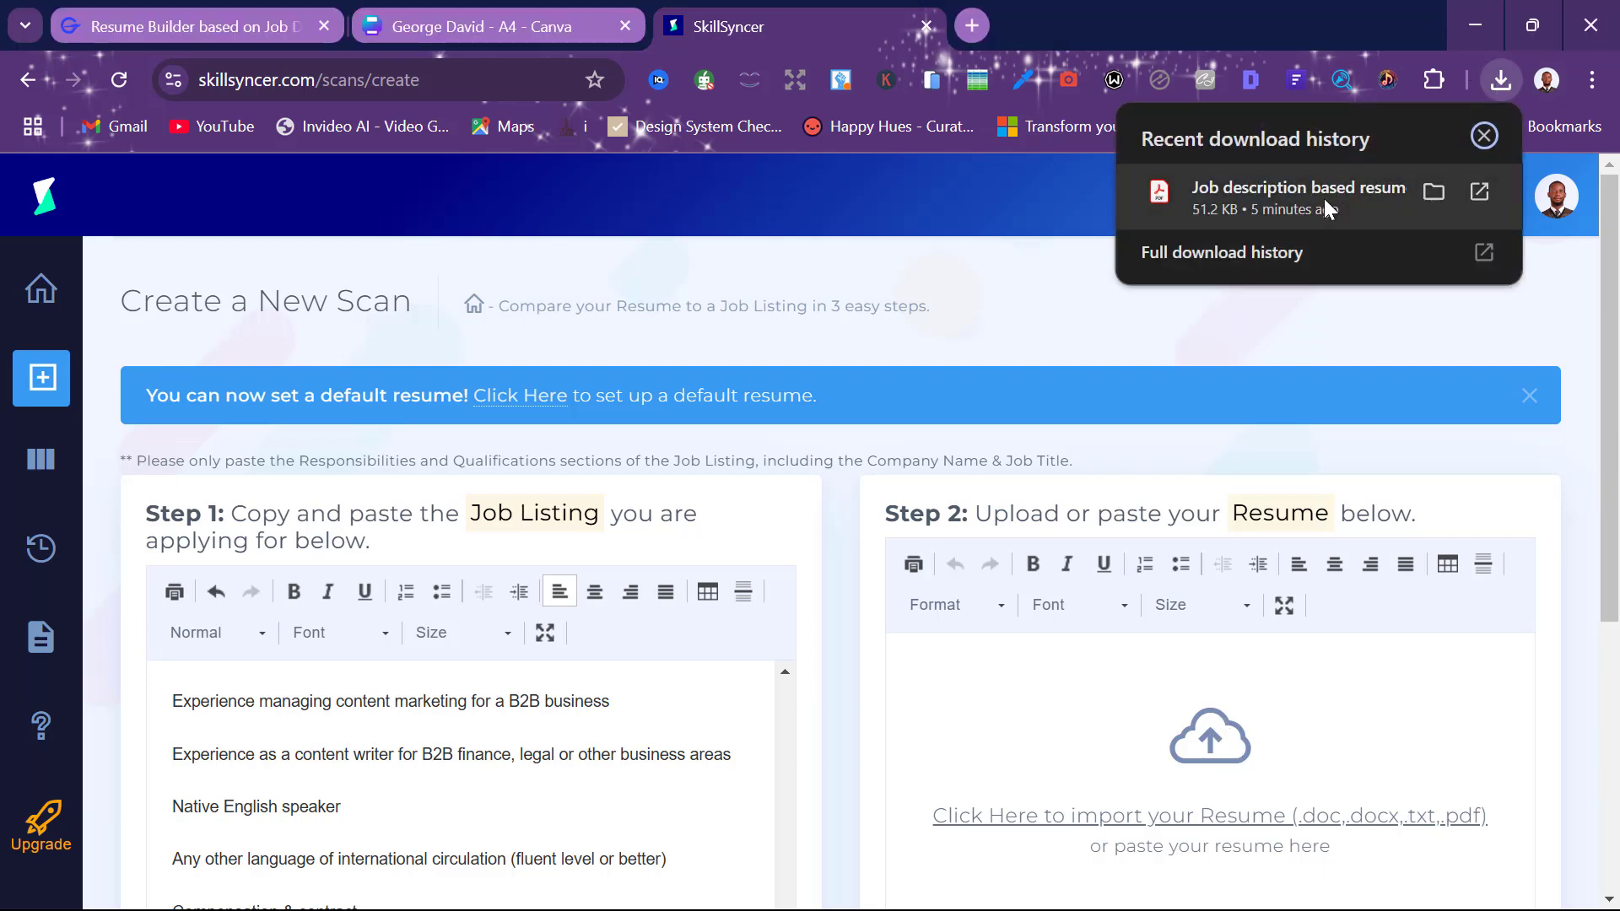
left_click_drag(1327, 210, 1149, 797)
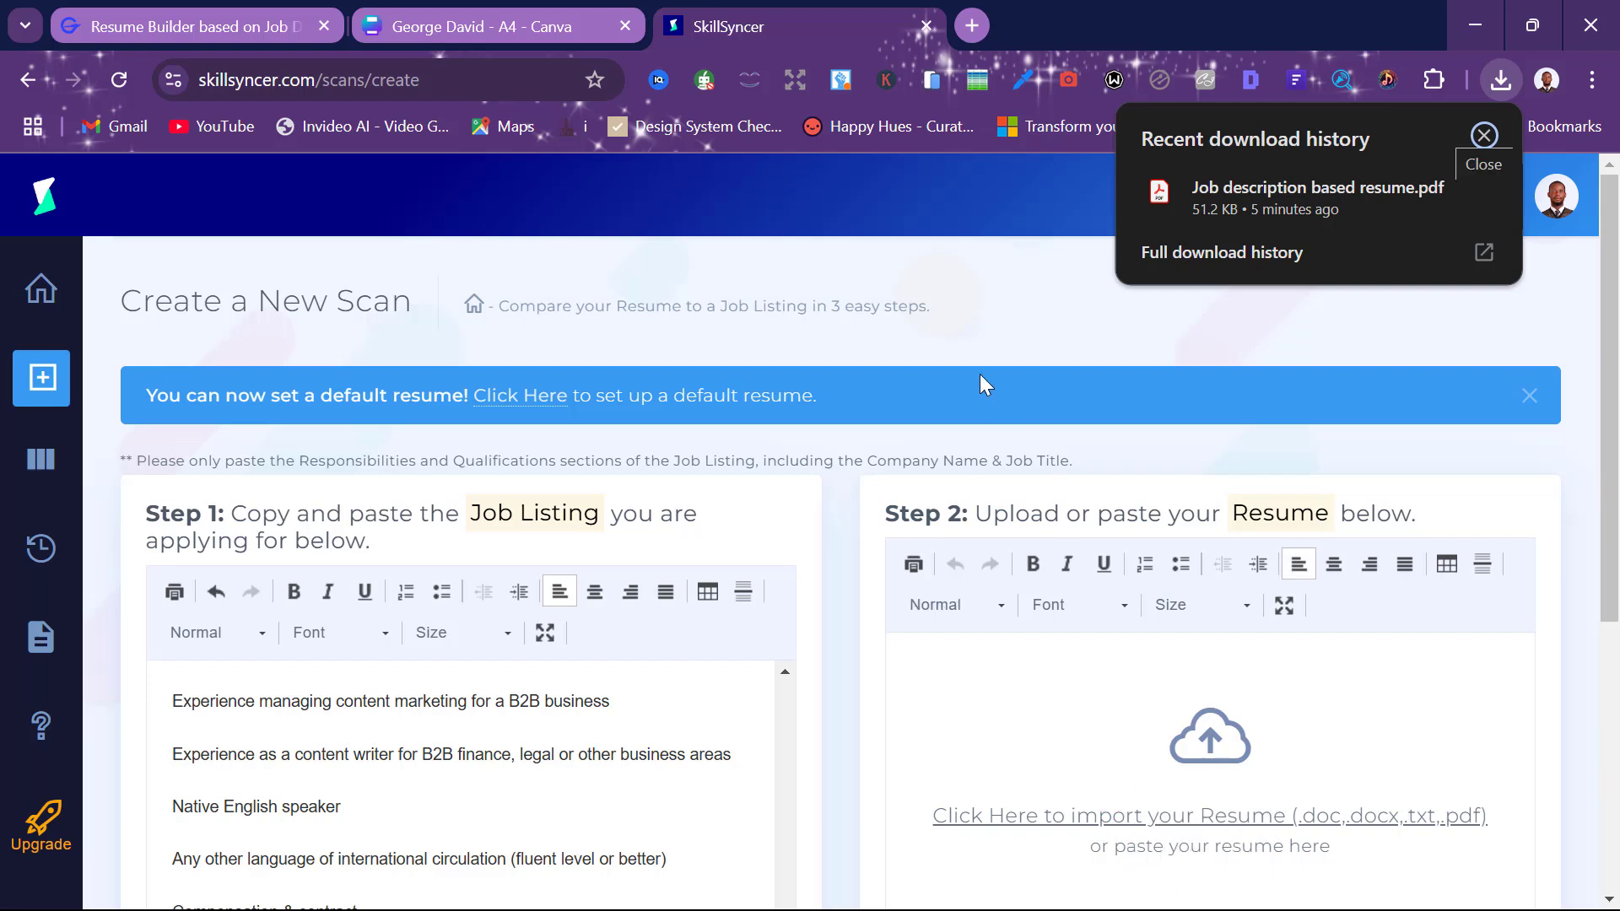
scroll(979, 375, "down", 3)
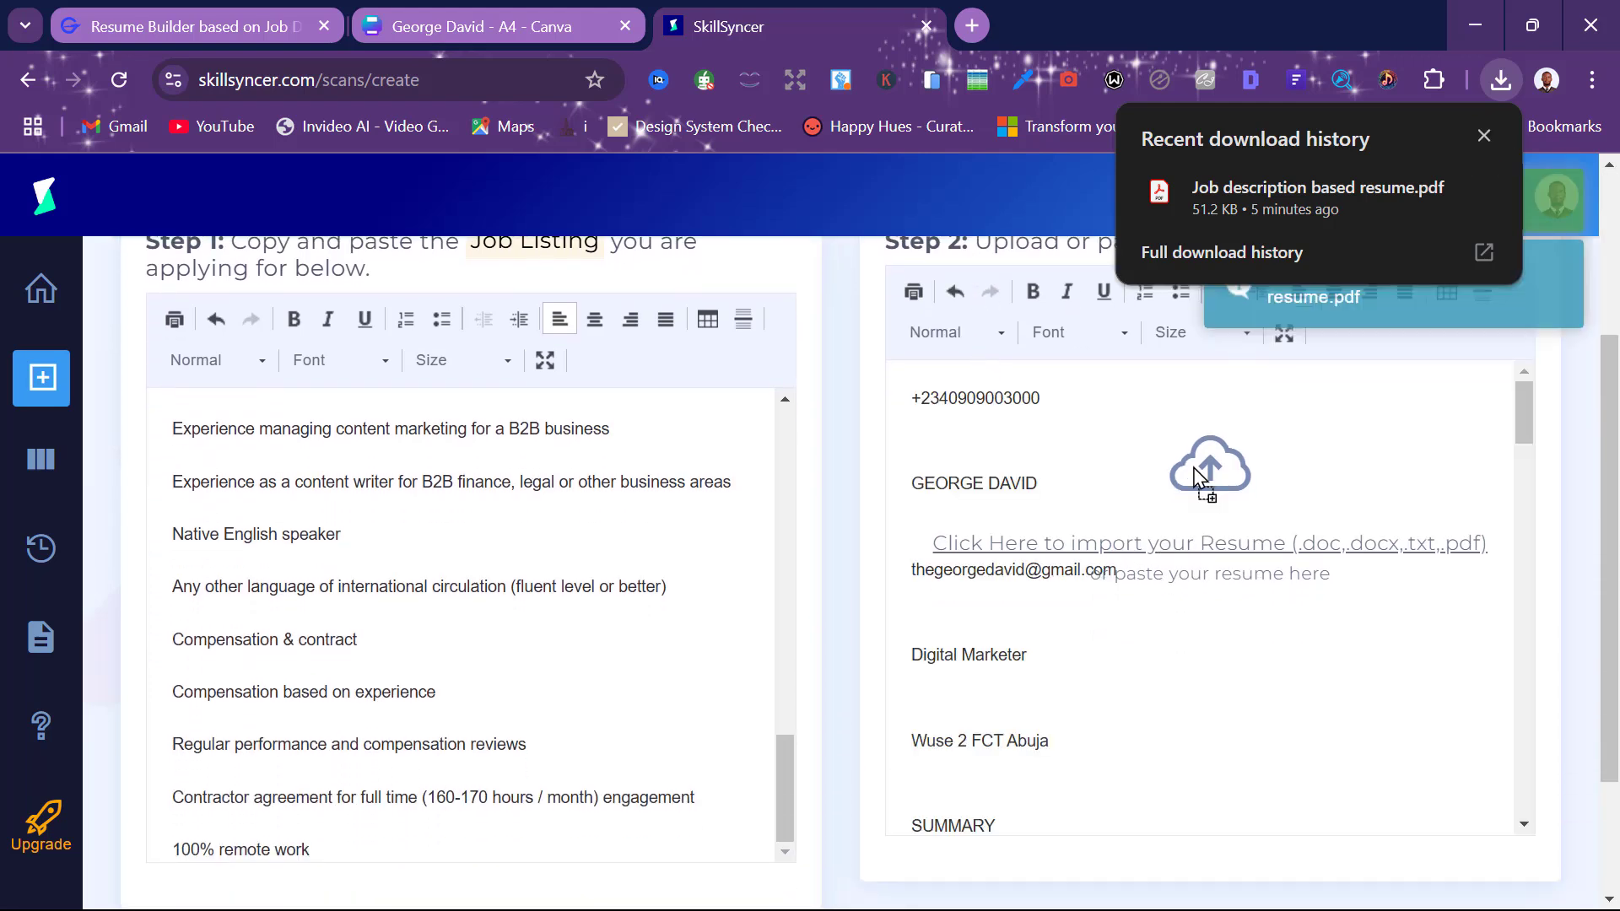
scroll(759, 657, "down", 3)
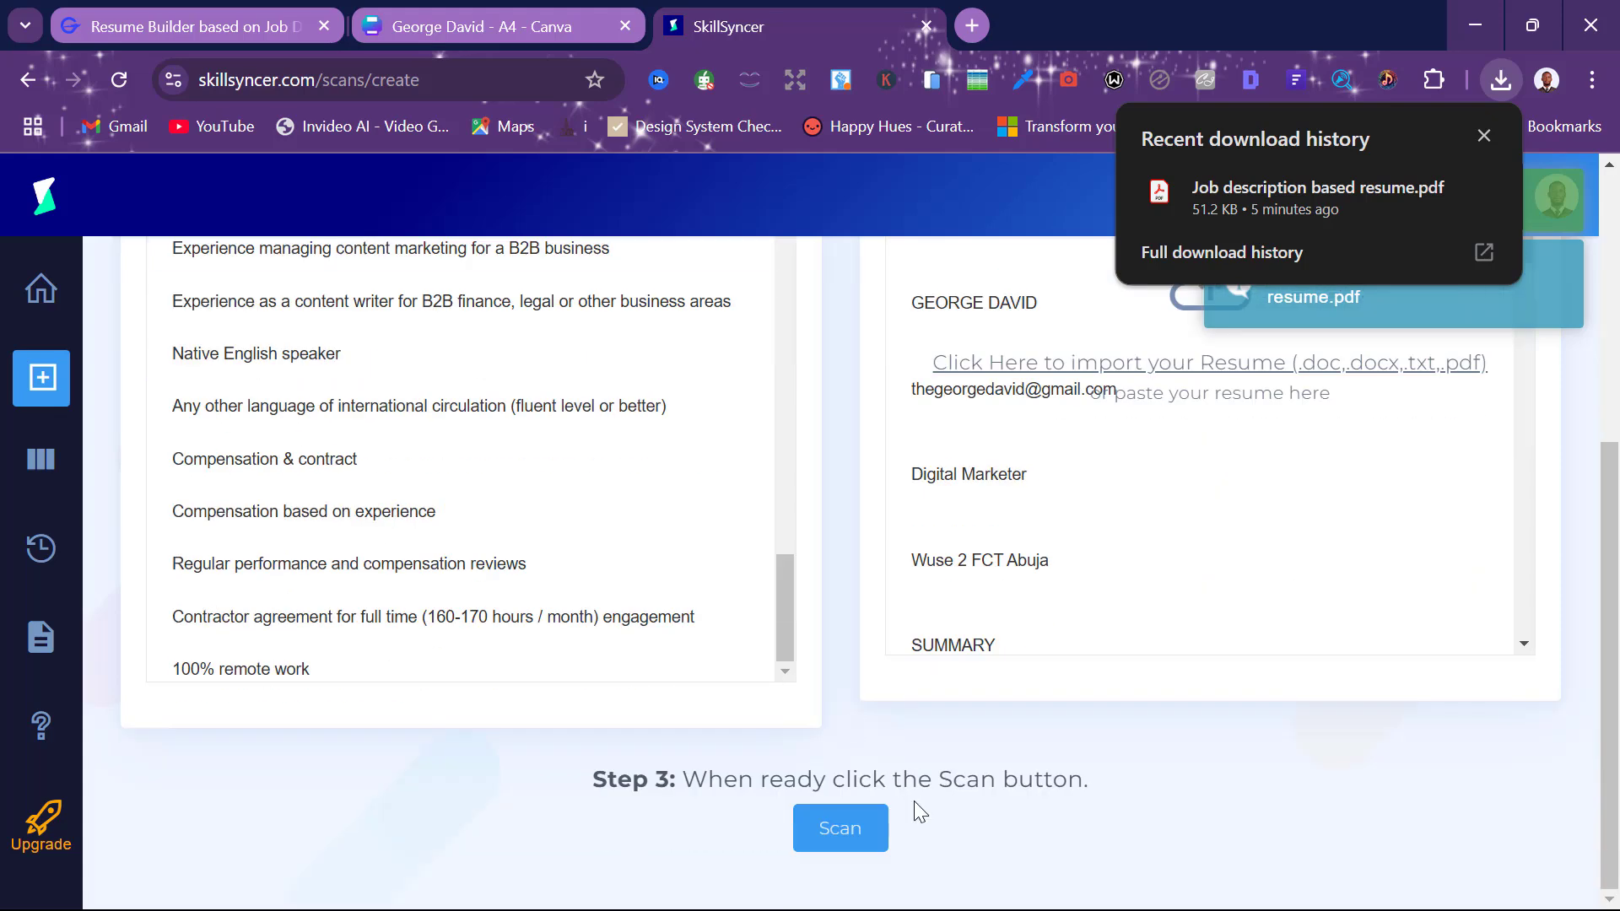
left_click(844, 826)
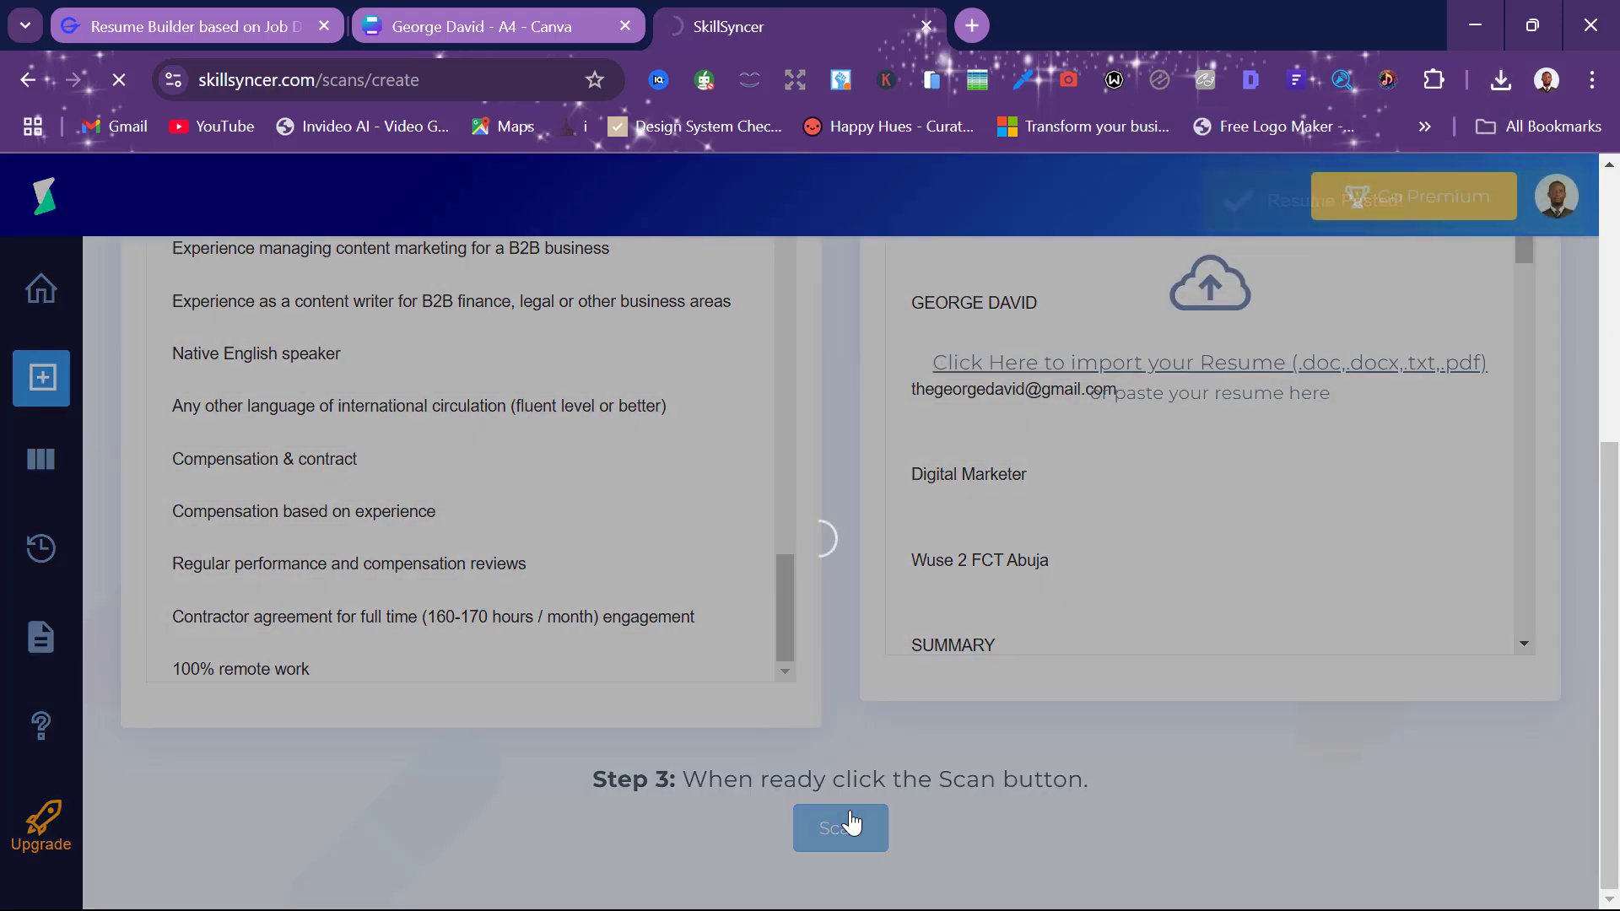